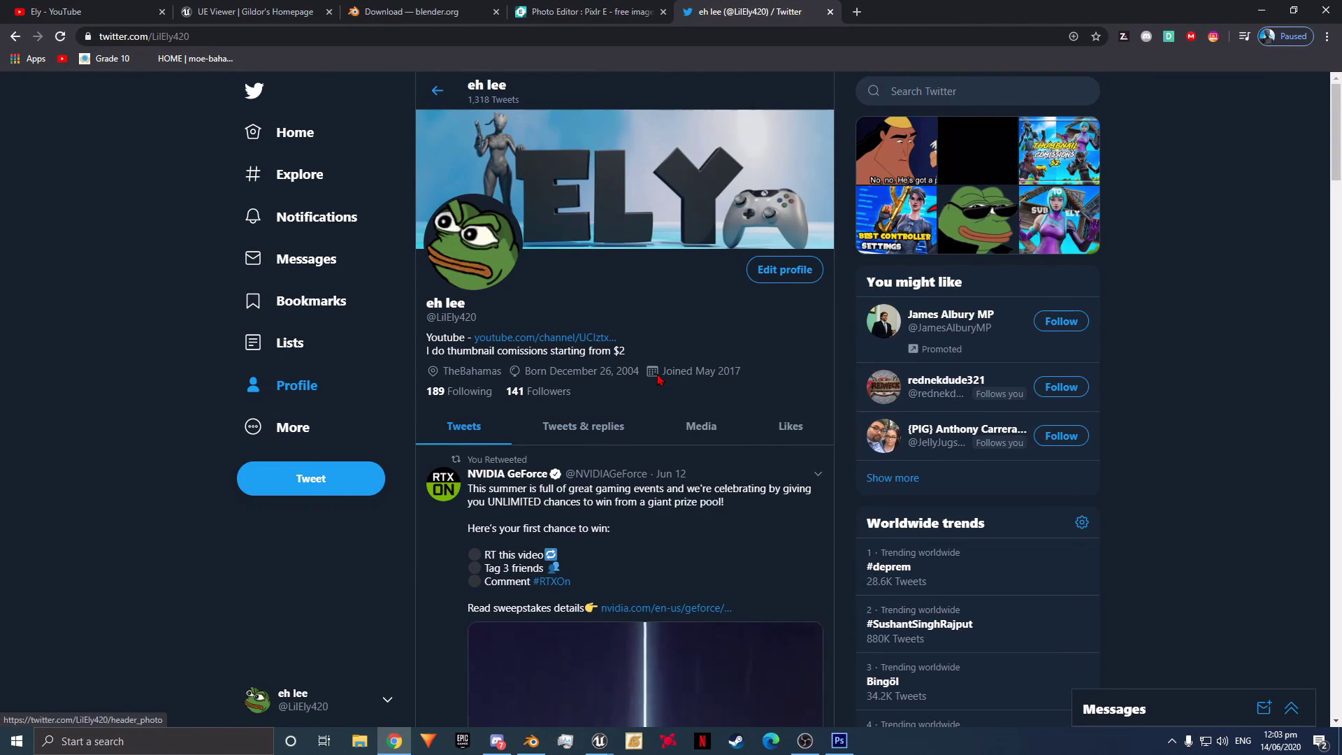
scroll(659, 381, "down", 3)
scroll(658, 381, "up", 3)
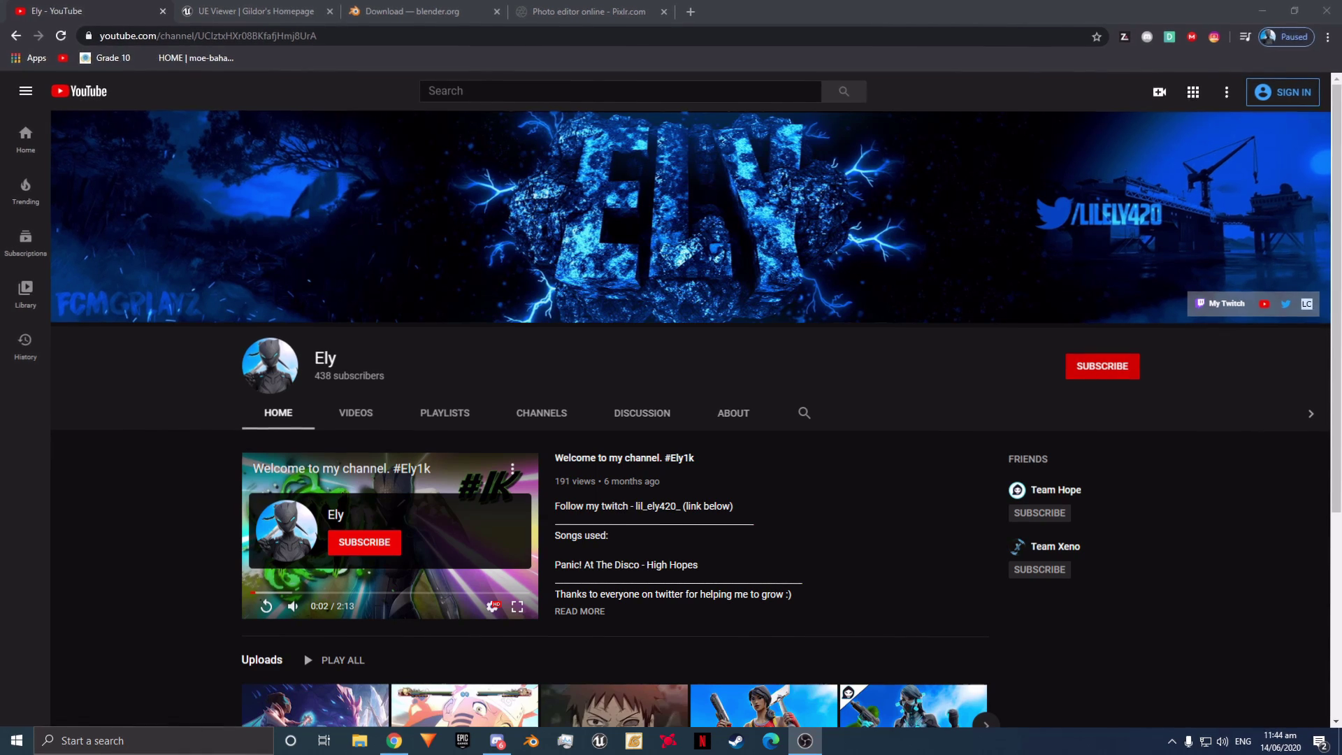
Open the Pixlr E photo editor from the Pixlr homepage and go to its option for creating a new image
left_click(585, 11)
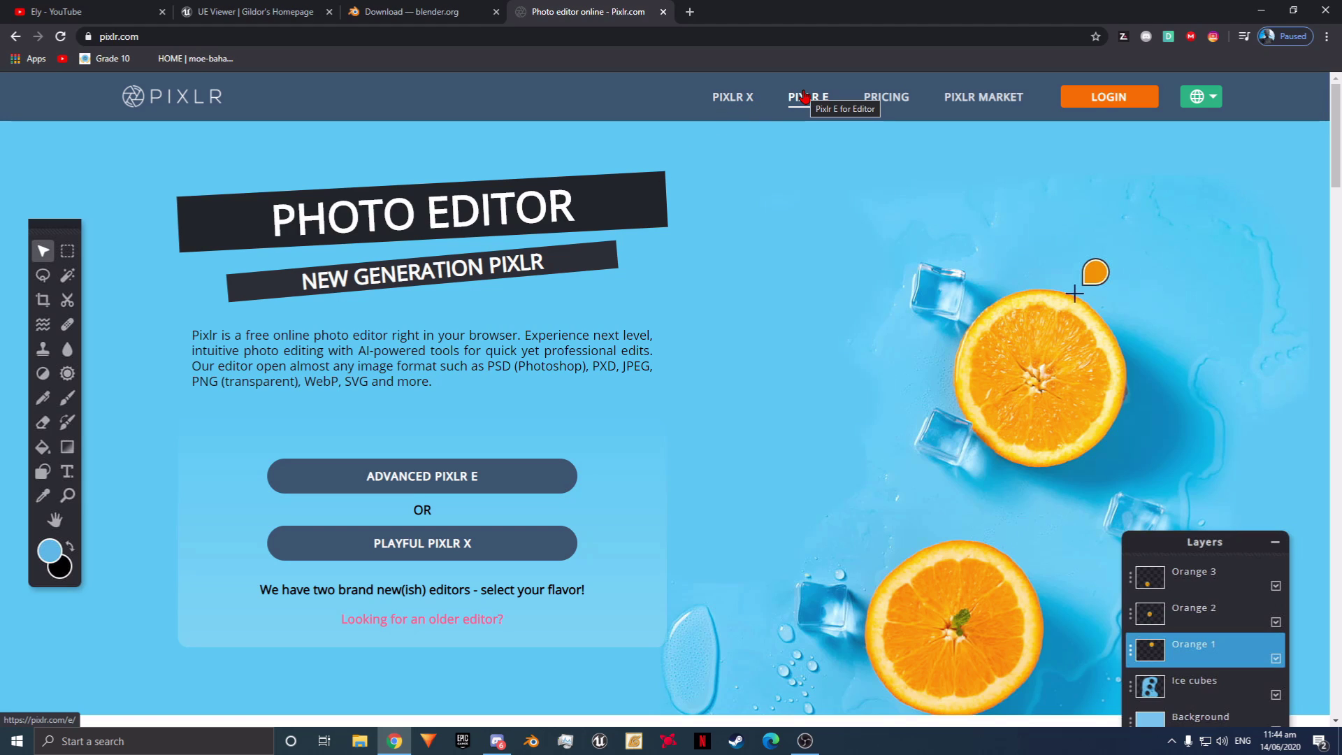
left_click(804, 96)
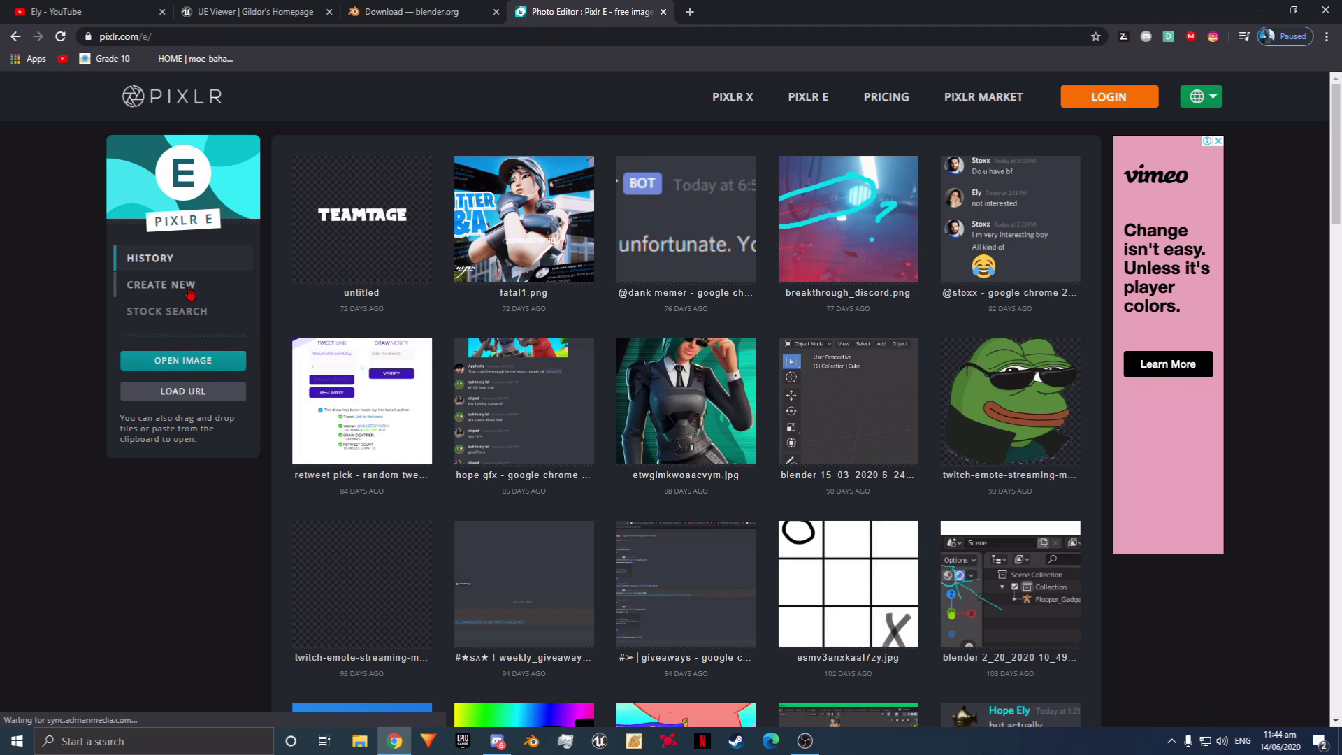
left_click(159, 285)
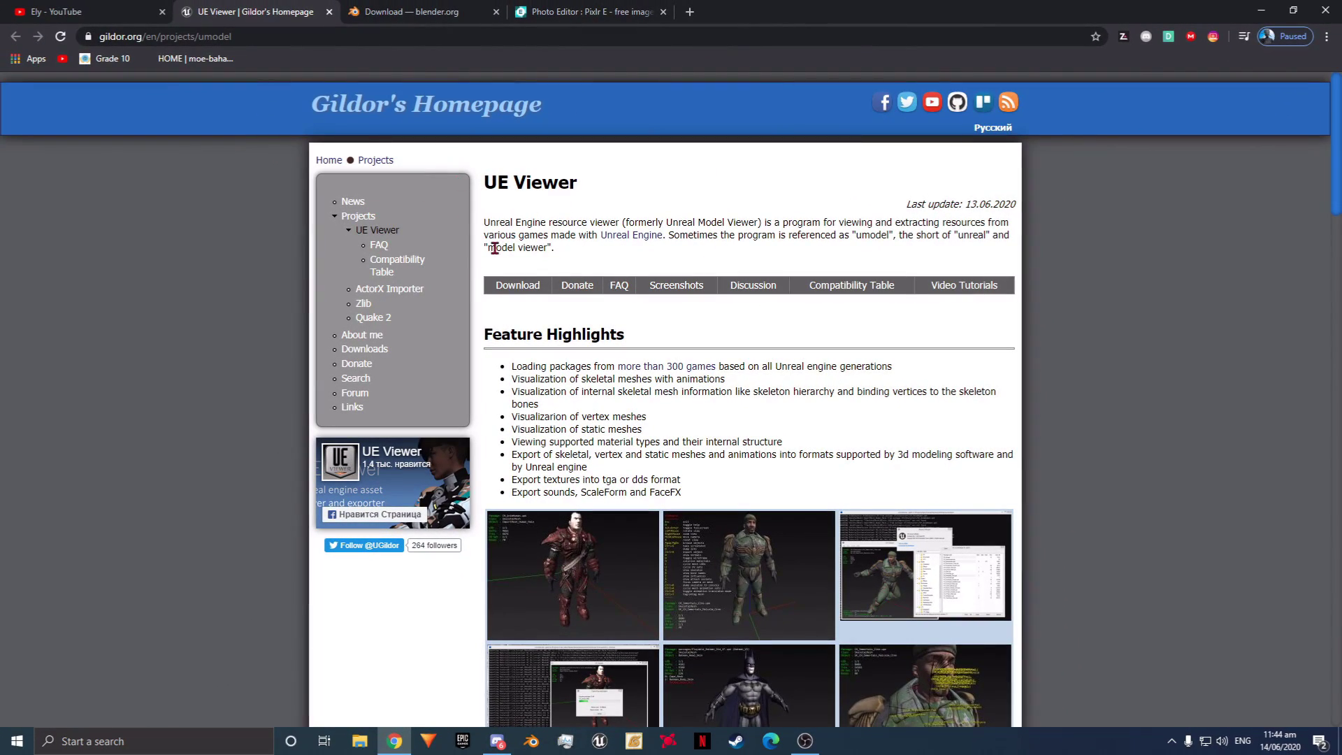
Locate the Win32 download of UE Viewer and the Windows installer download of Blender 2.83 on their websites
scroll(615, 320, "down", 8)
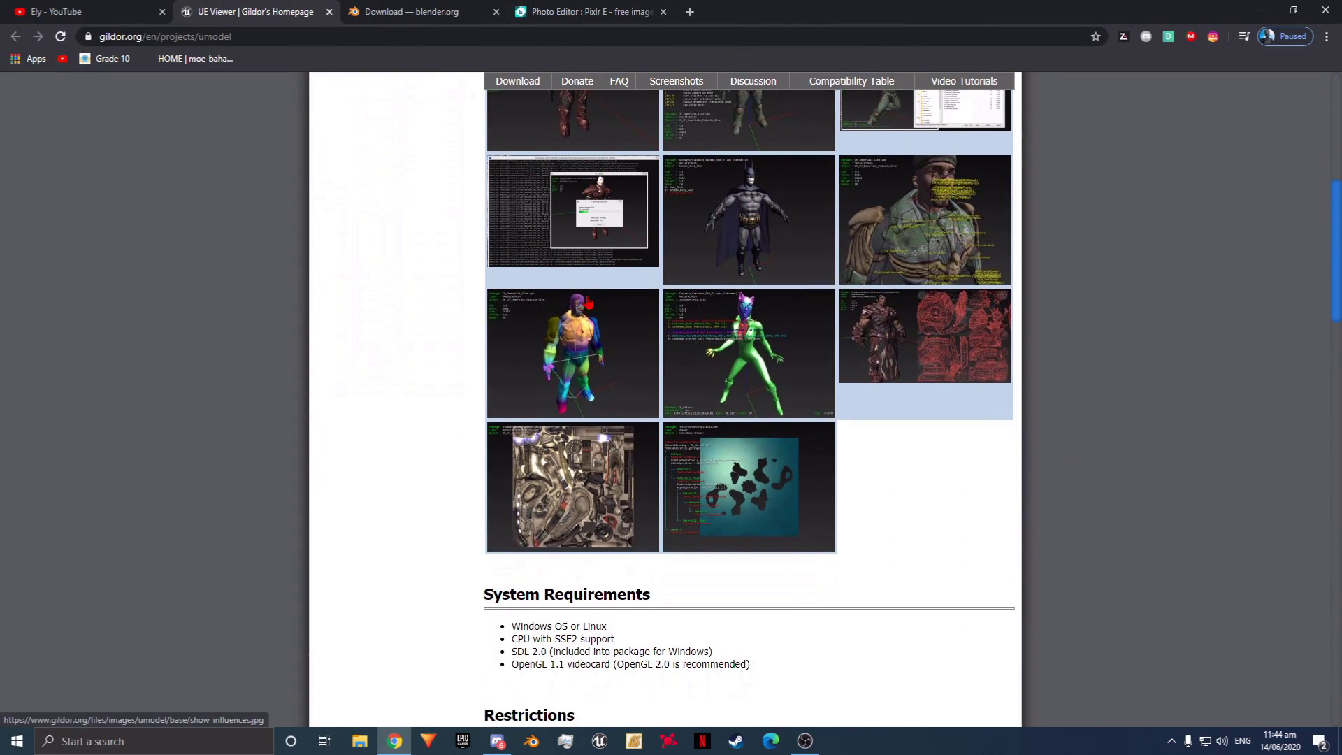
scroll(561, 283, "down", 6)
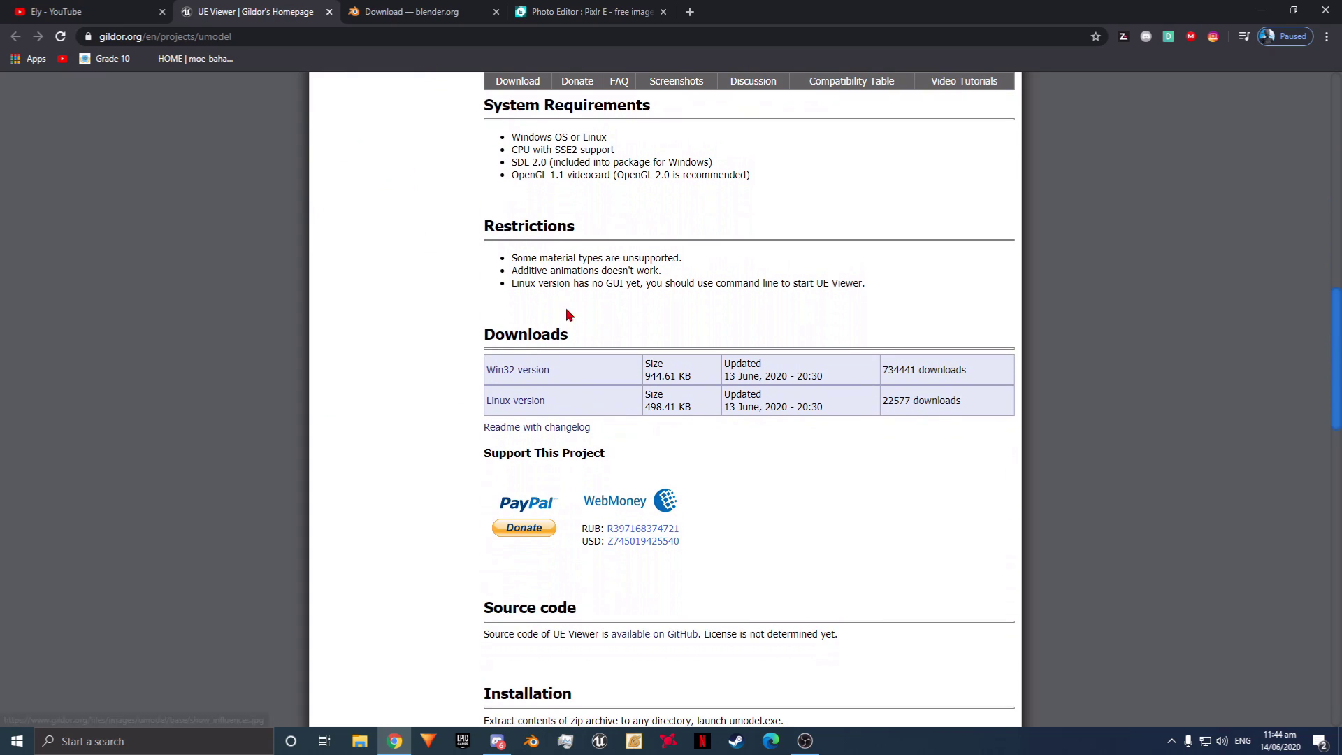
left_click(537, 370)
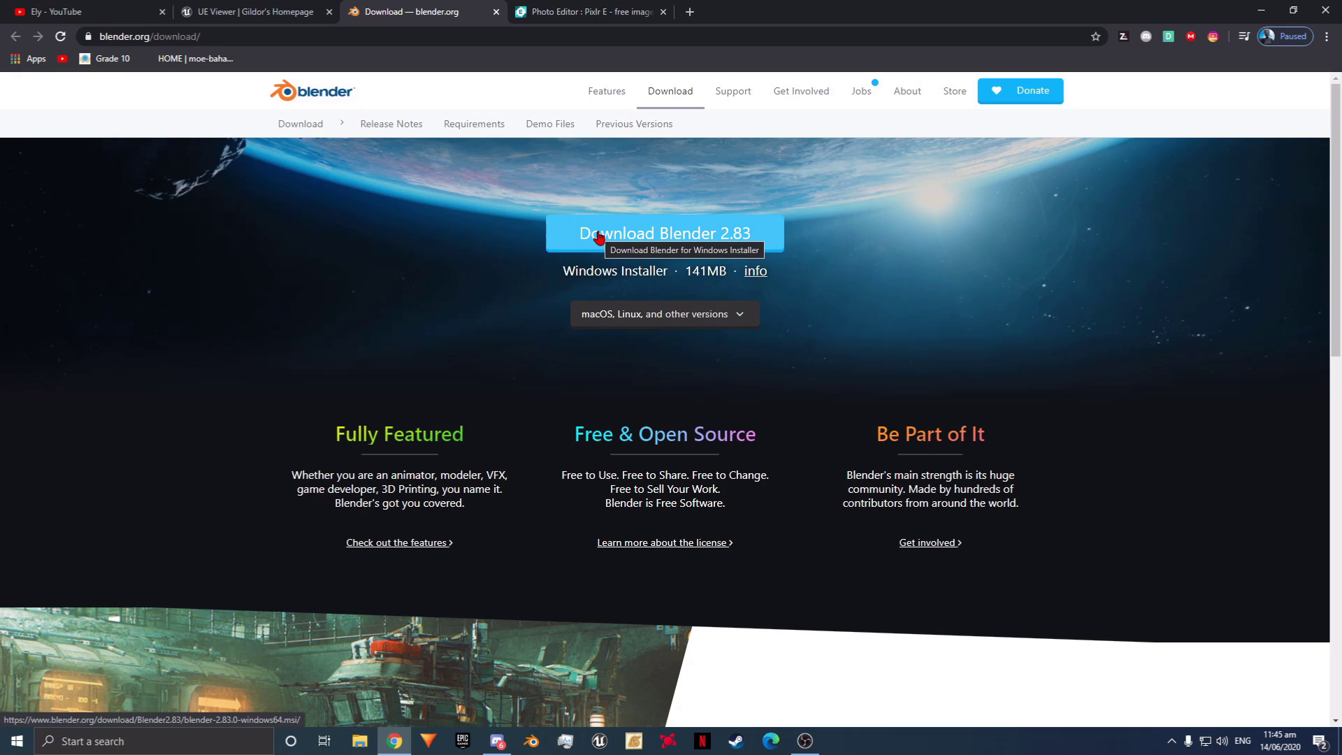
left_click(599, 235)
Launch UE Viewer and set the game files path to E:\Fortnite SSD\gay fortnite no install\Fortnite\FortniteGame\Content\Paks
left_click(600, 742)
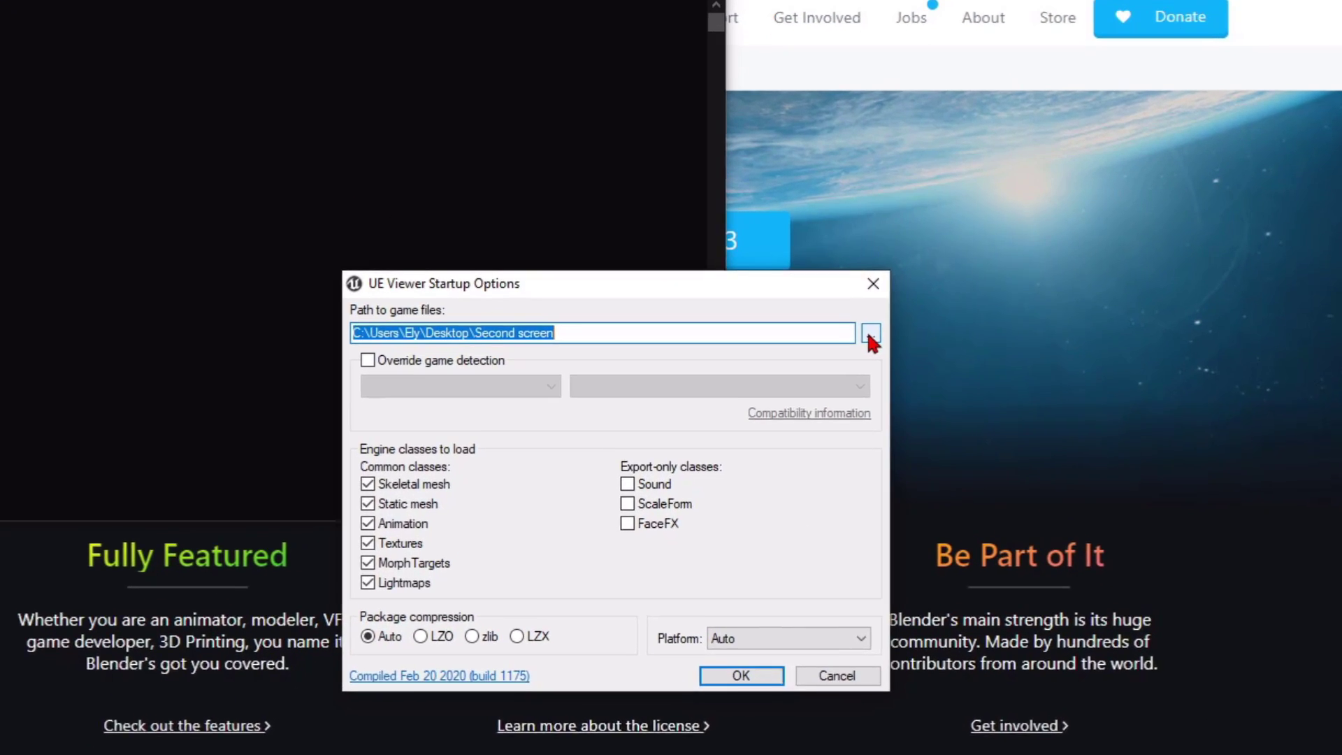
left_click(835, 292)
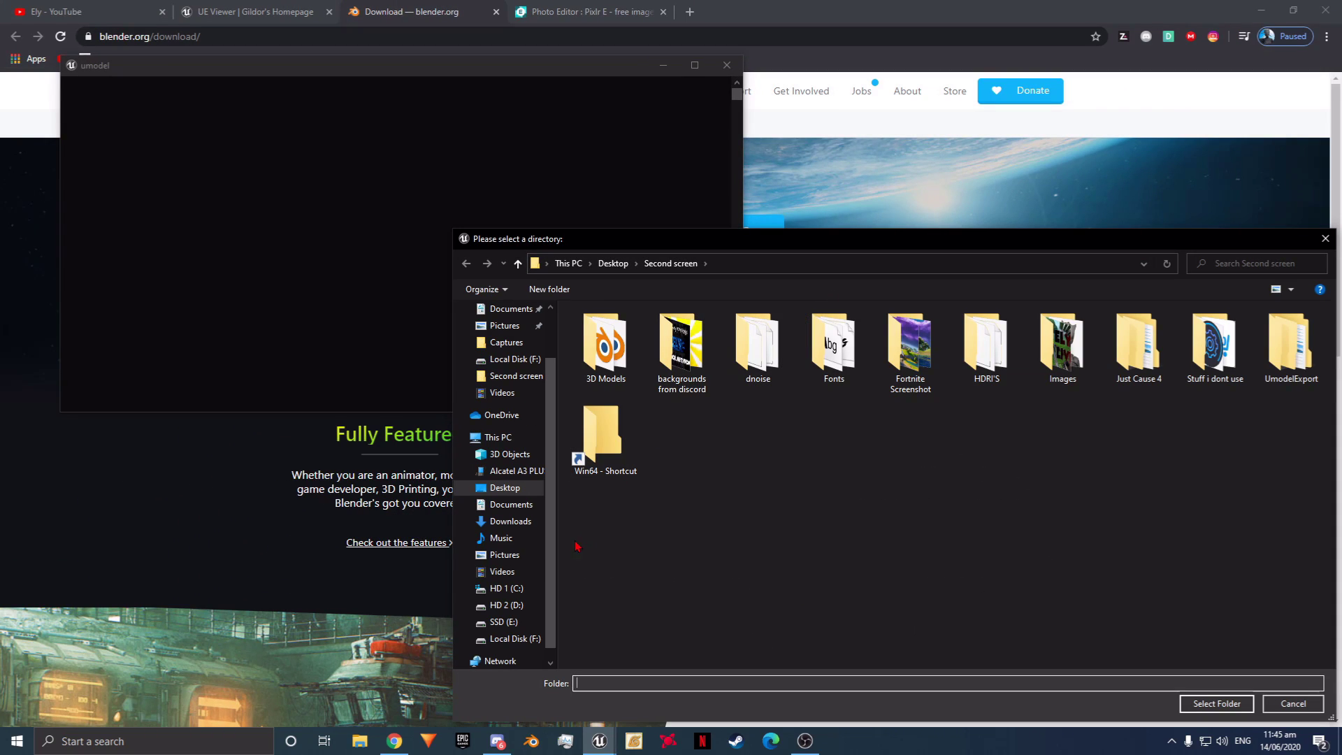
left_click(504, 623)
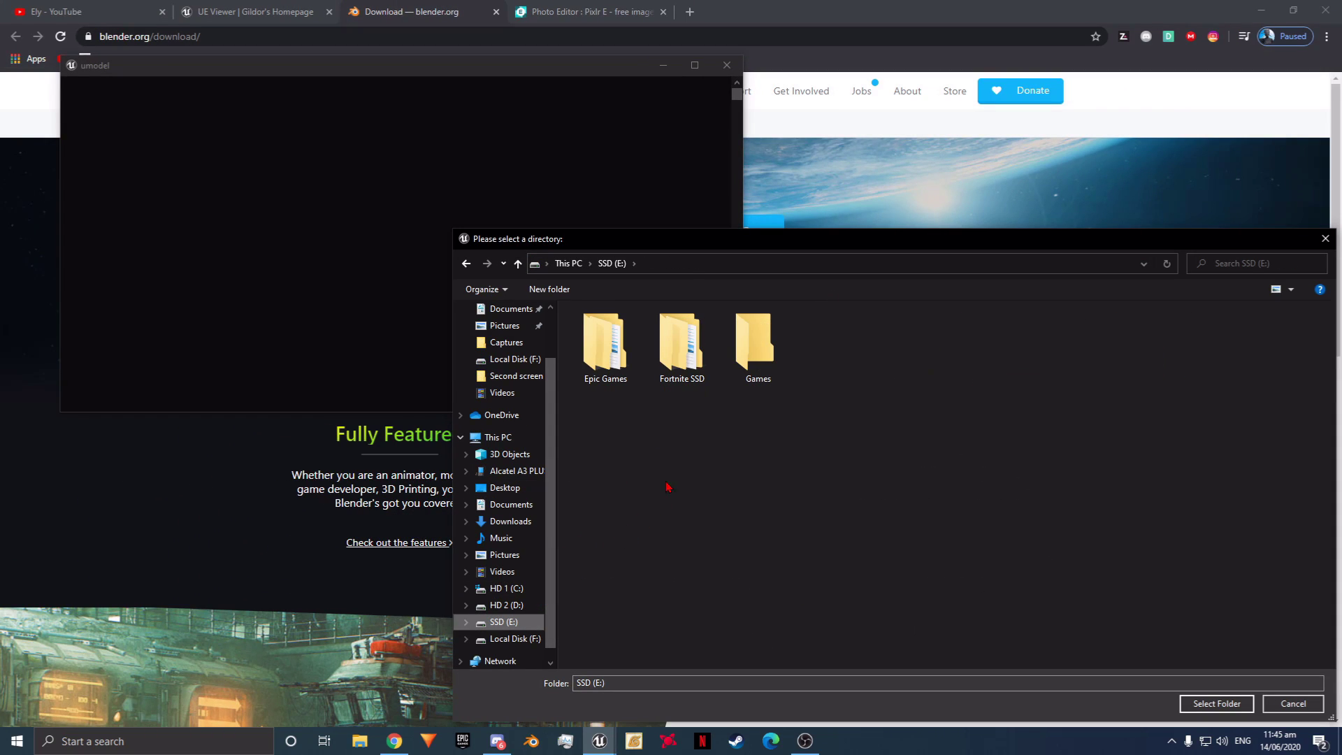
double_click(675, 361)
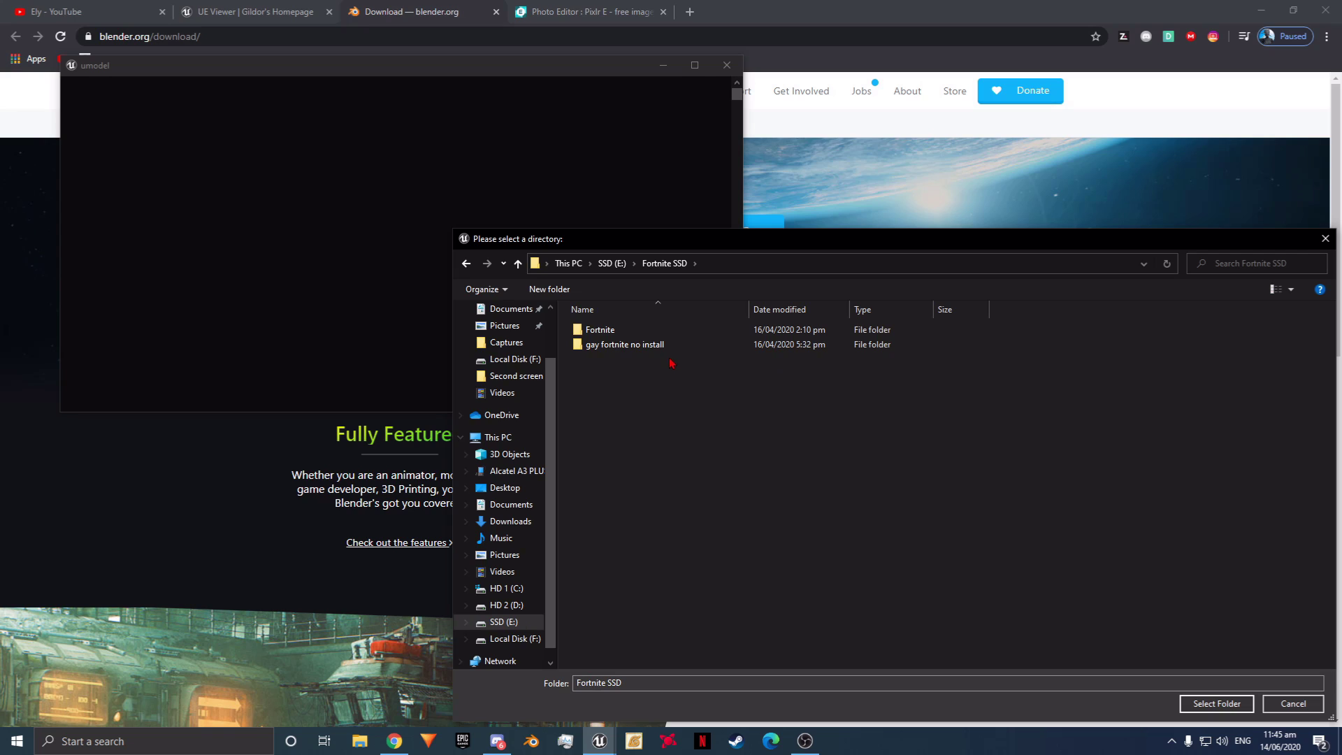
double_click(634, 344)
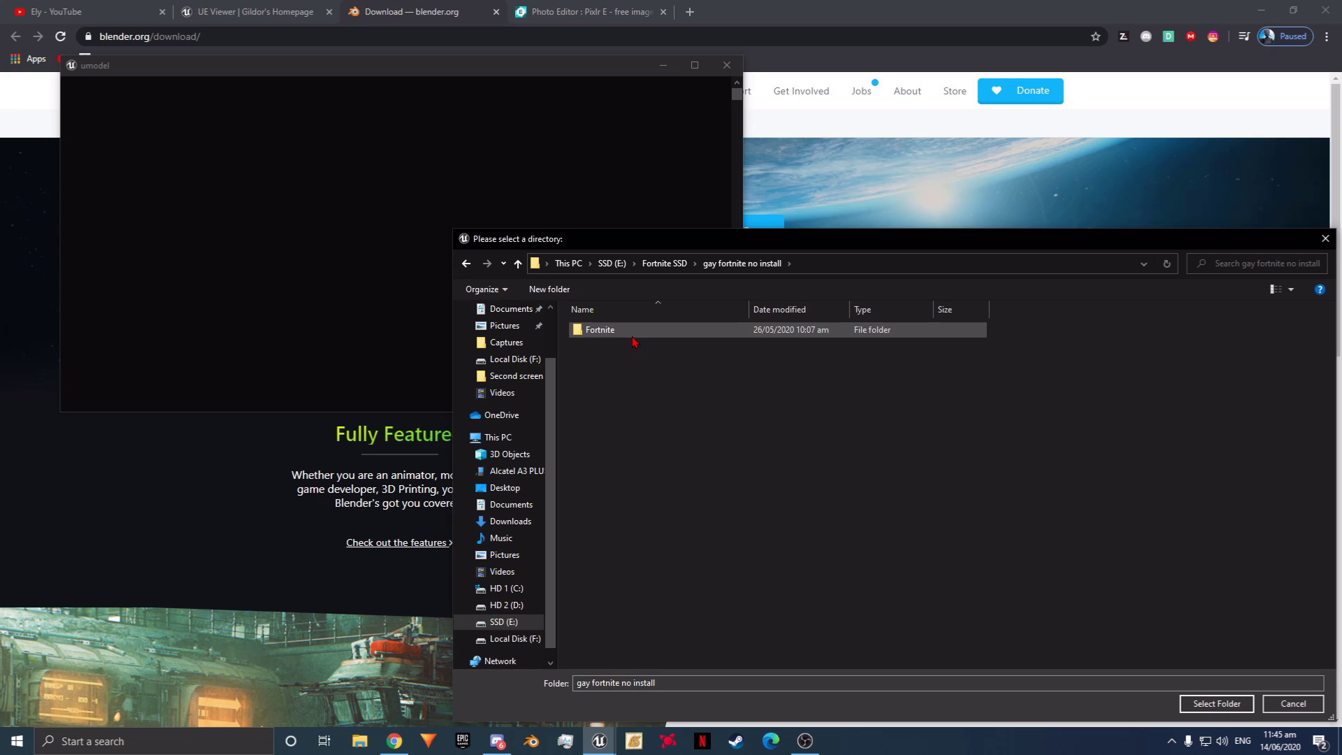
double_click(631, 332)
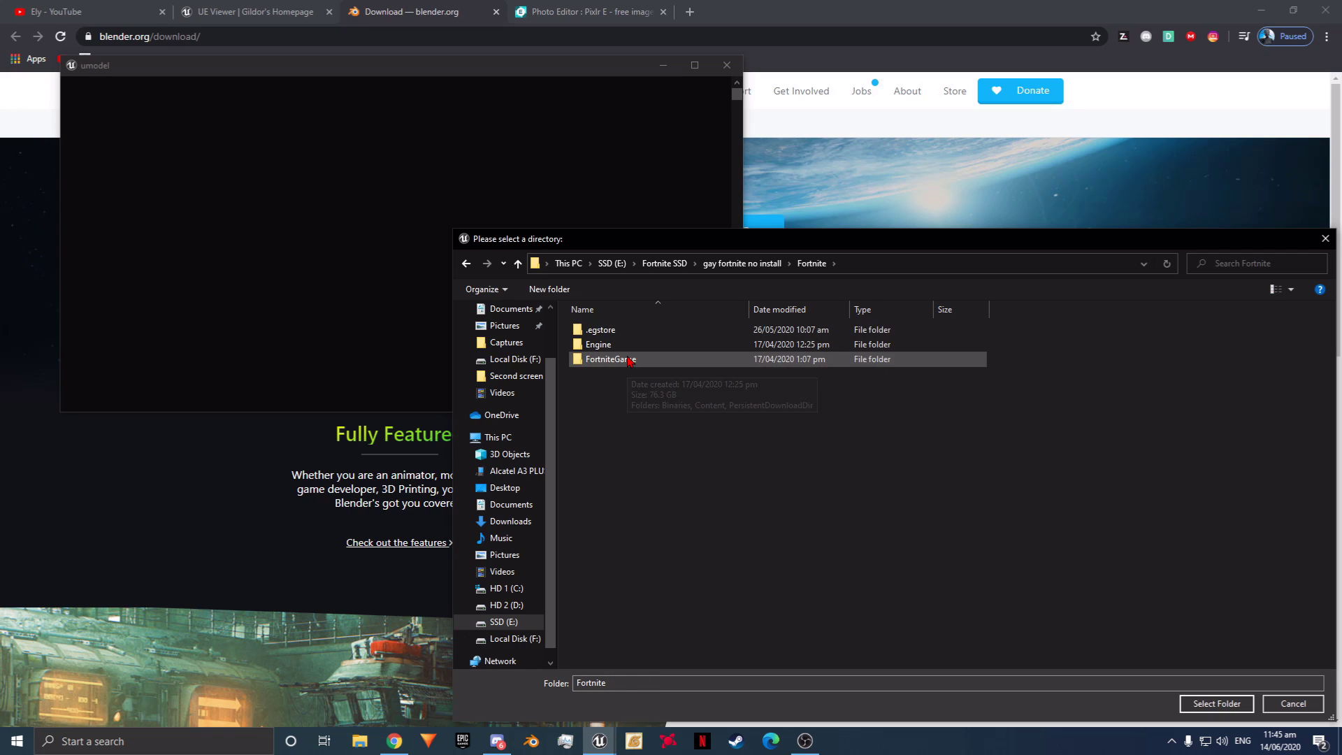
double_click(628, 359)
double_click(615, 345)
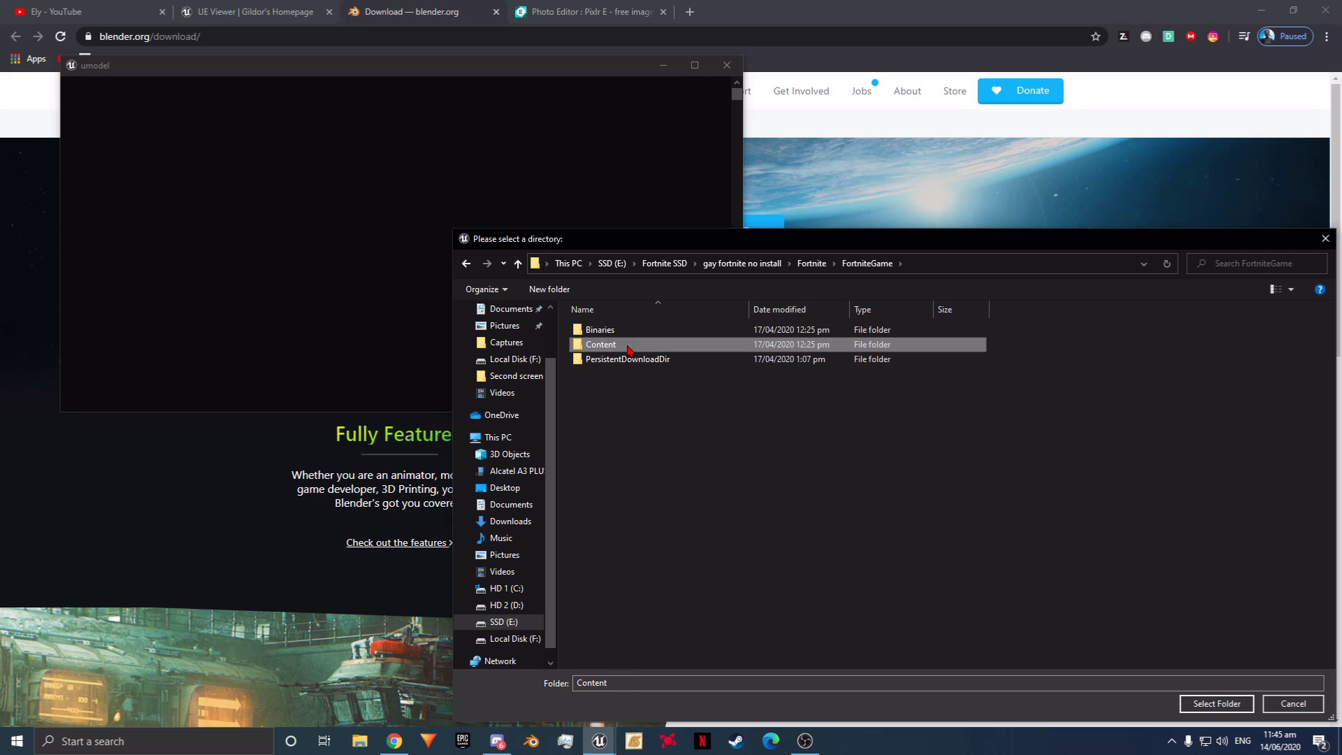
left_click(610, 375)
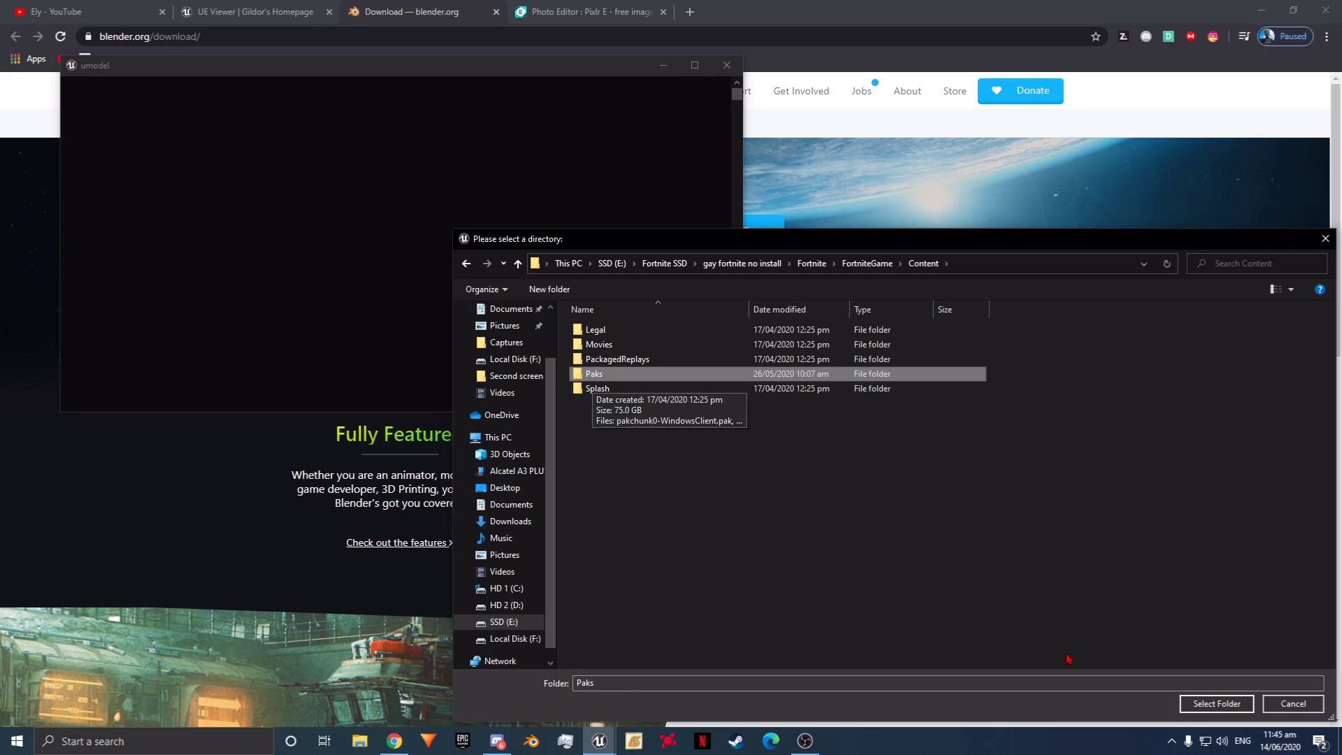
left_click(1216, 704)
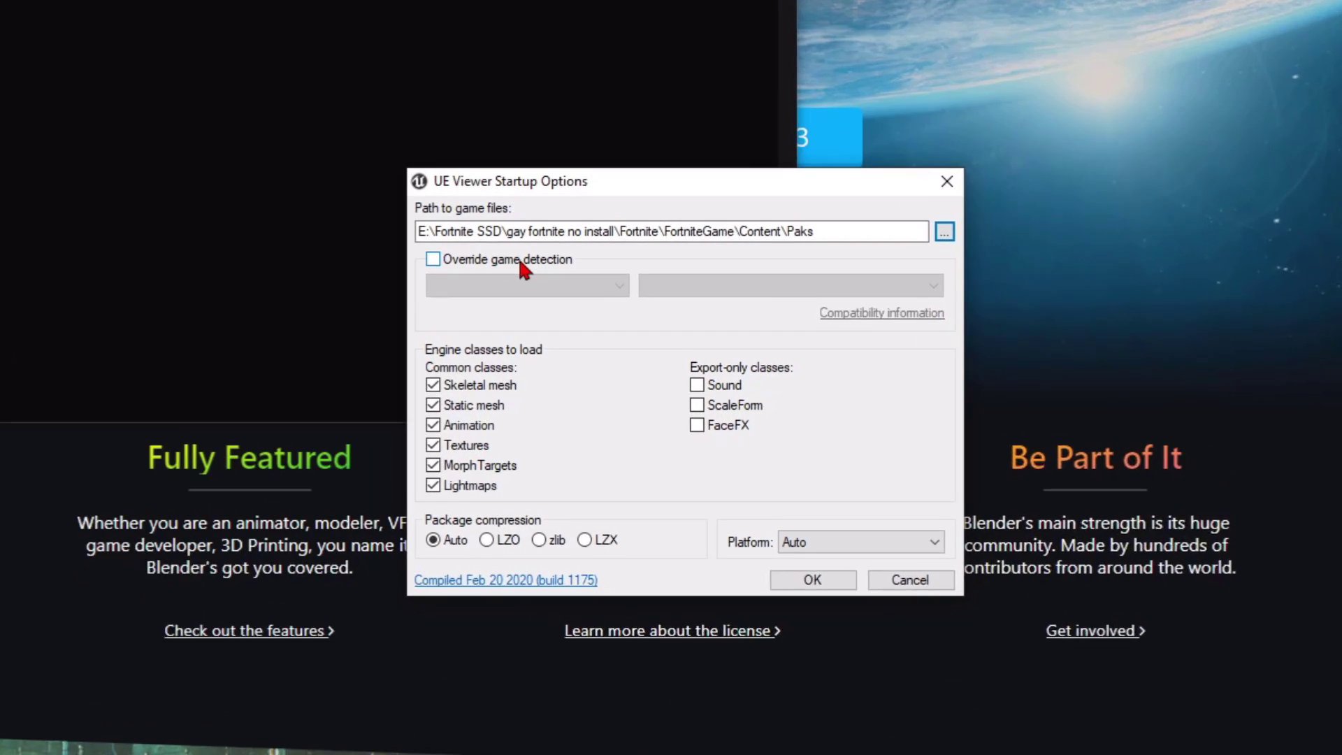
Override game detection with Unreal engine 4.24, include the Sound export class, and accept the startup options
left_click(569, 311)
left_click(569, 326)
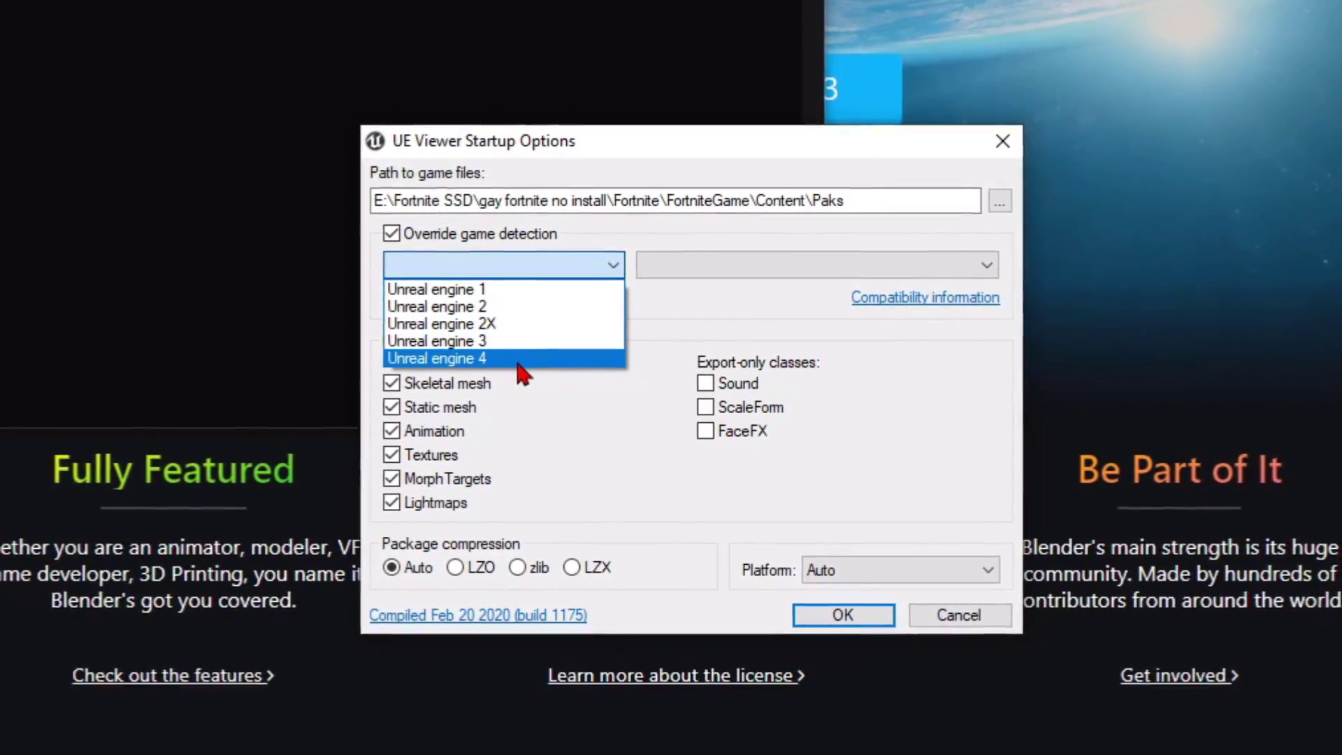
left_click(481, 359)
left_click(685, 276)
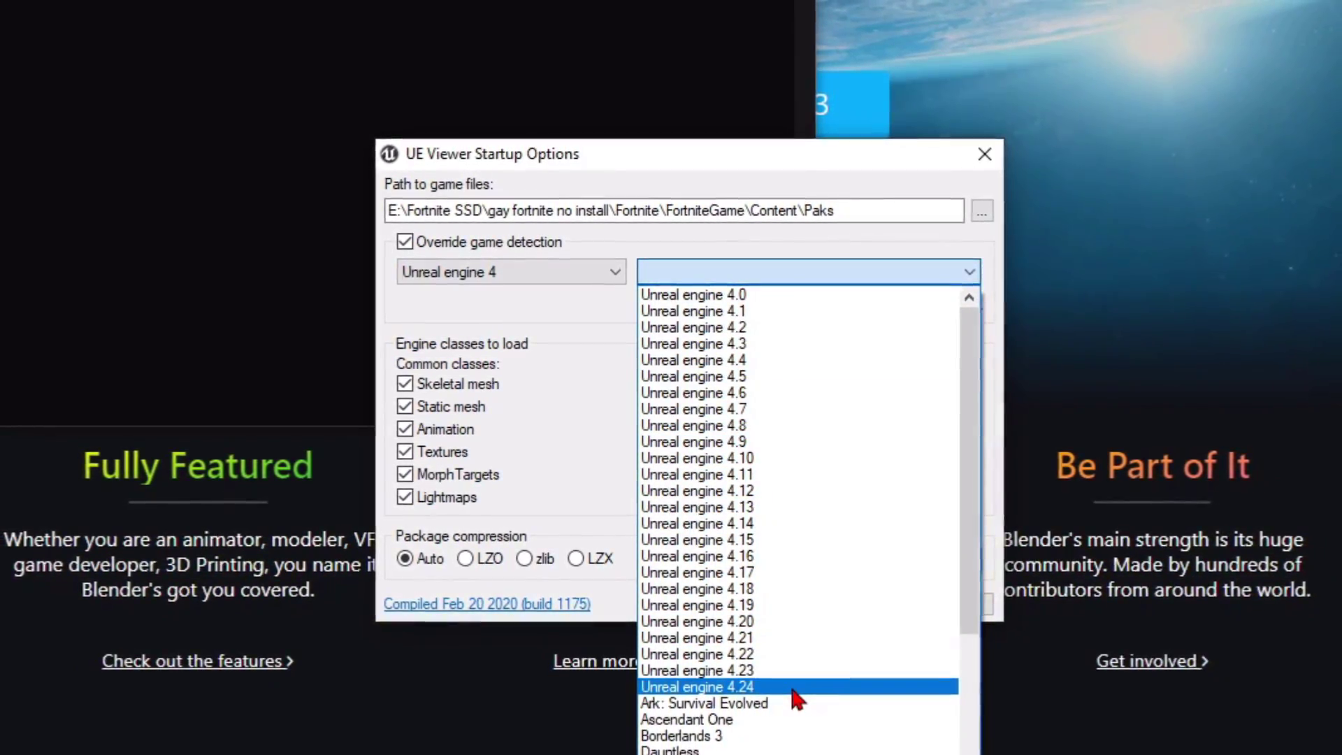
left_click(796, 699)
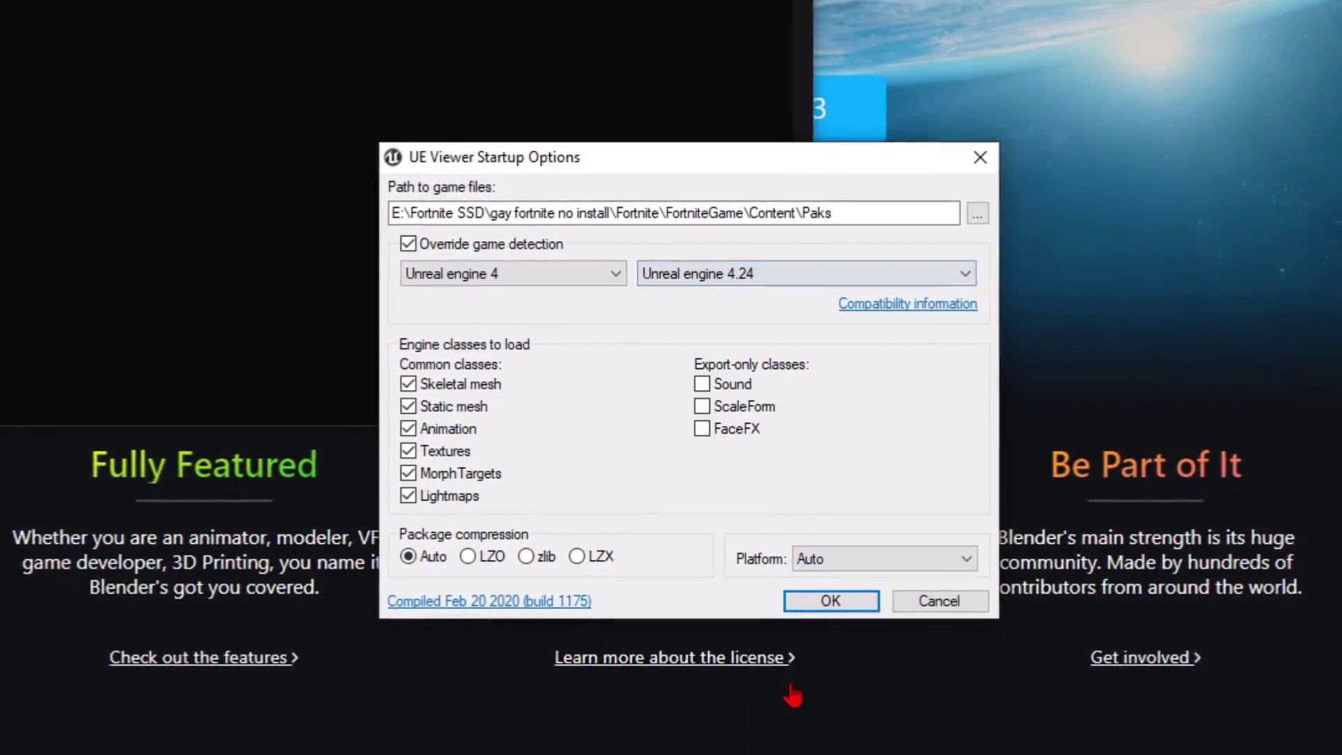
left_click(741, 386)
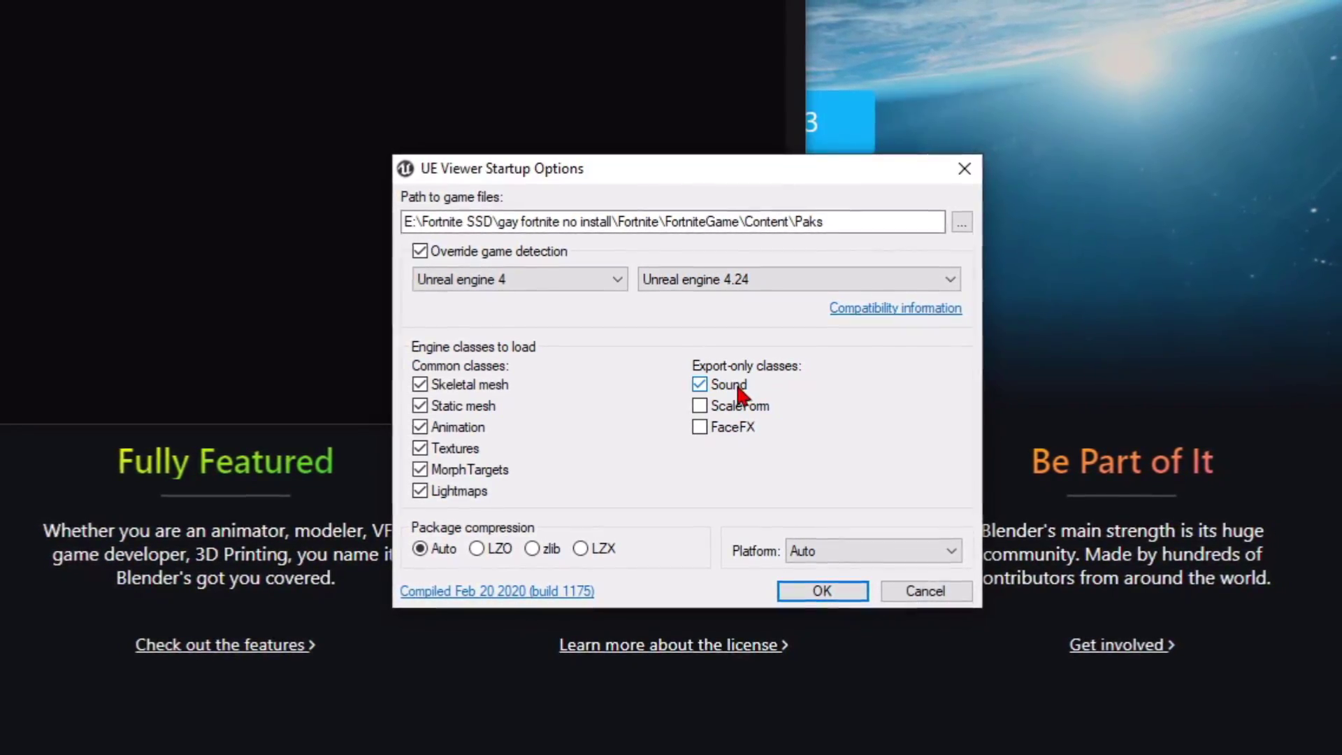
left_click(811, 588)
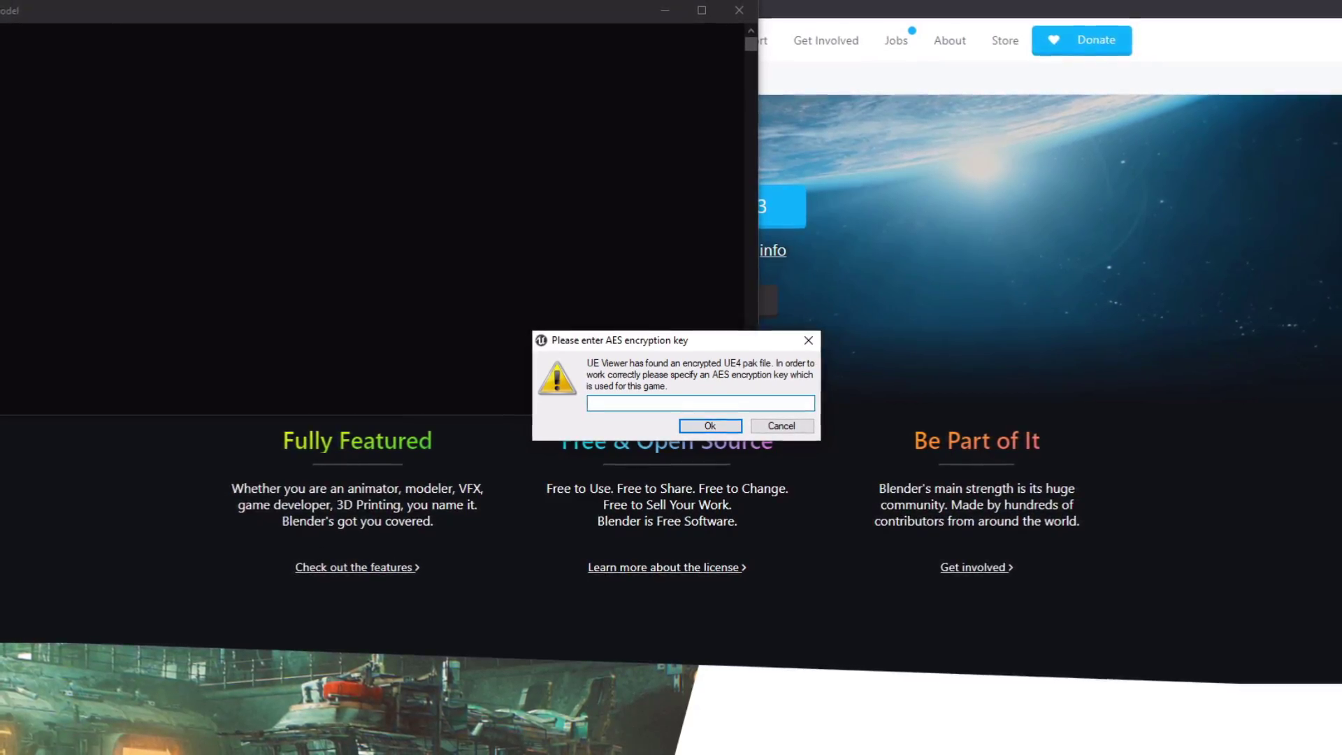
Paste the AES encryption key for the encrypted pak files and confirm it
key("ctrl+v")
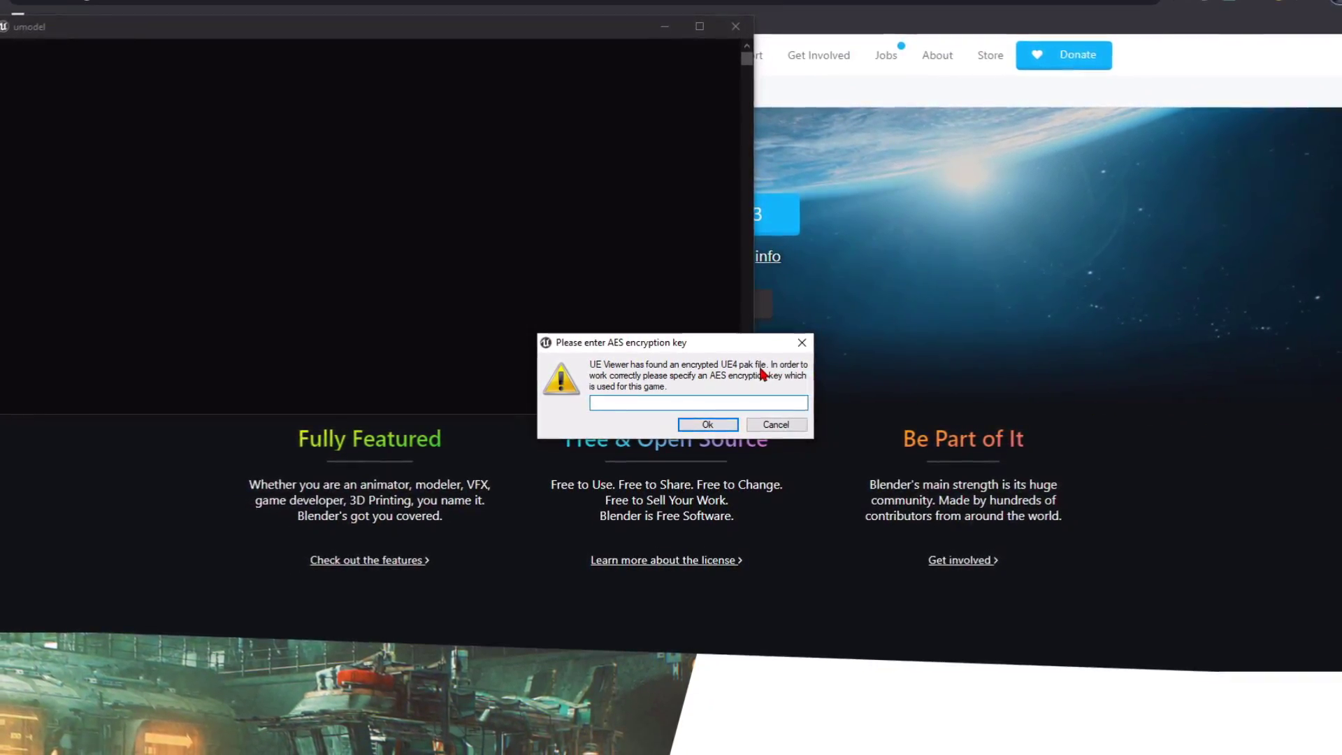
left_click(706, 423)
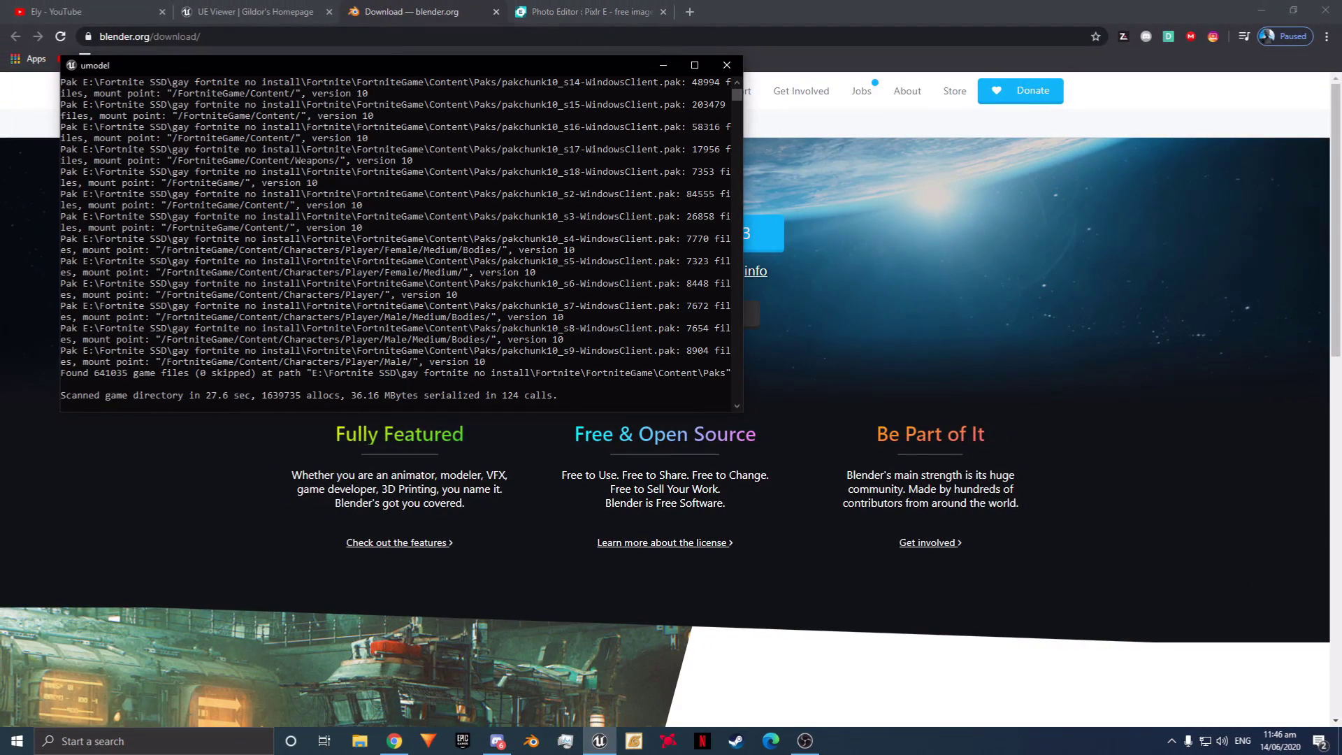
key("alt+Tab")
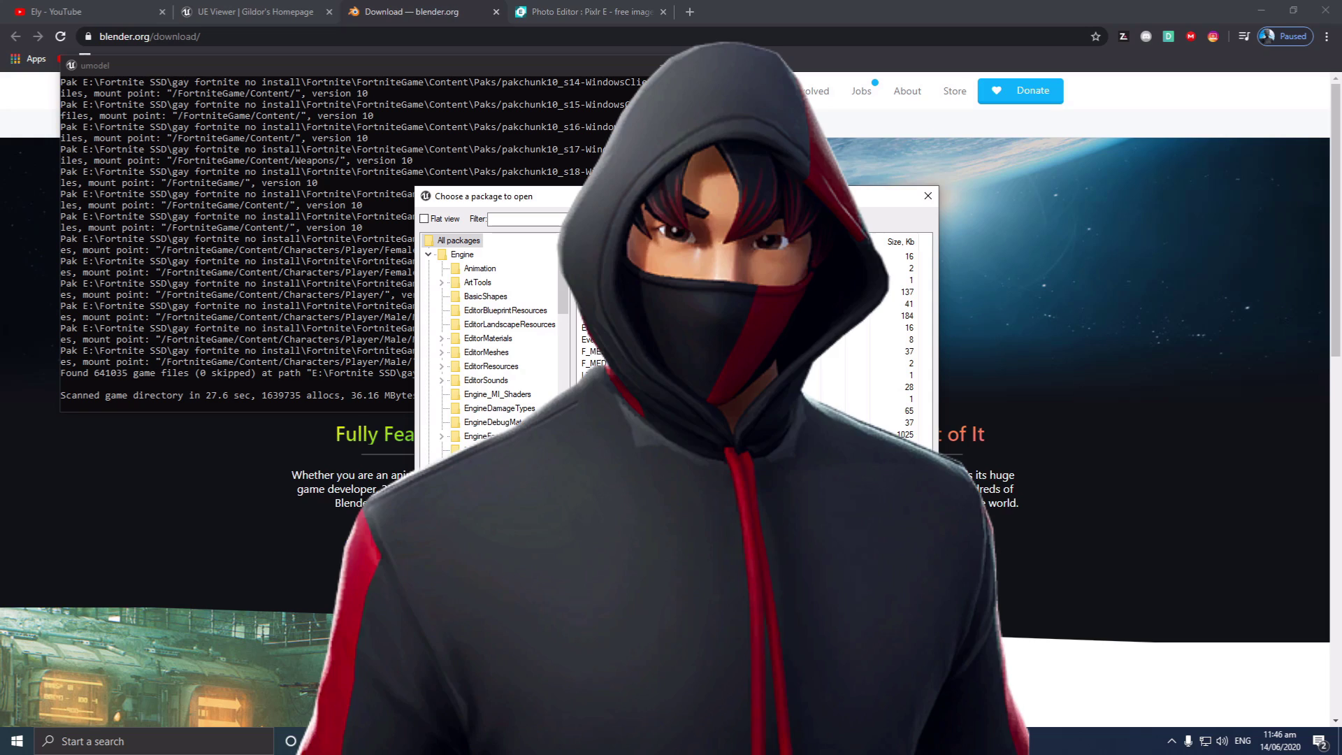
key("alt+Tab")
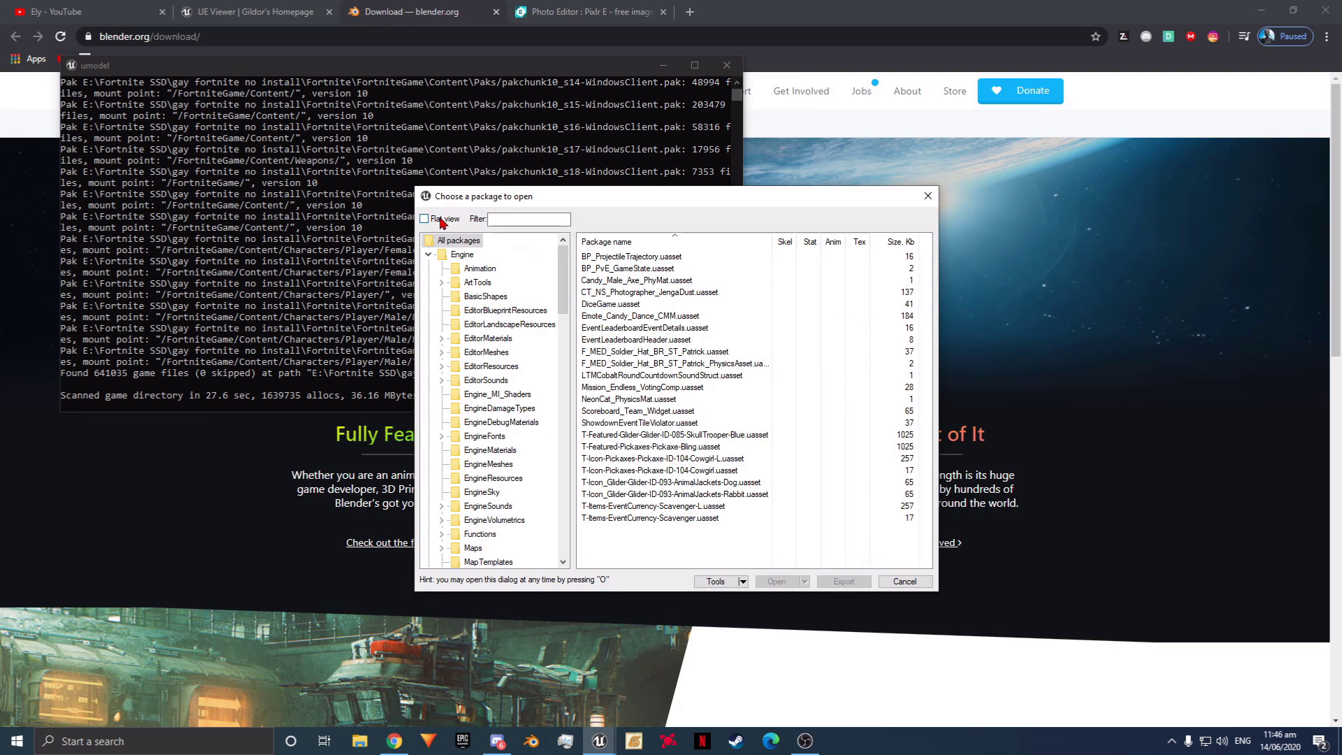
key("alt+Tab")
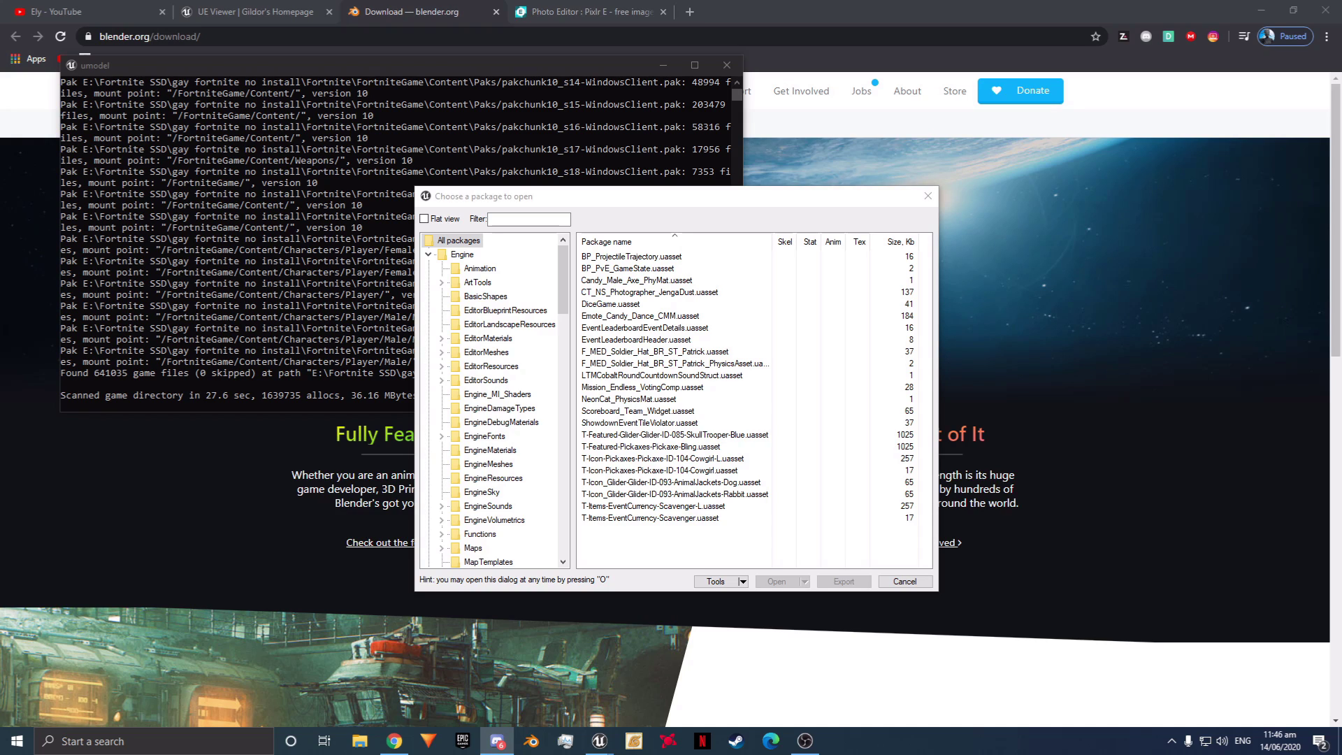
key("alt+Tab")
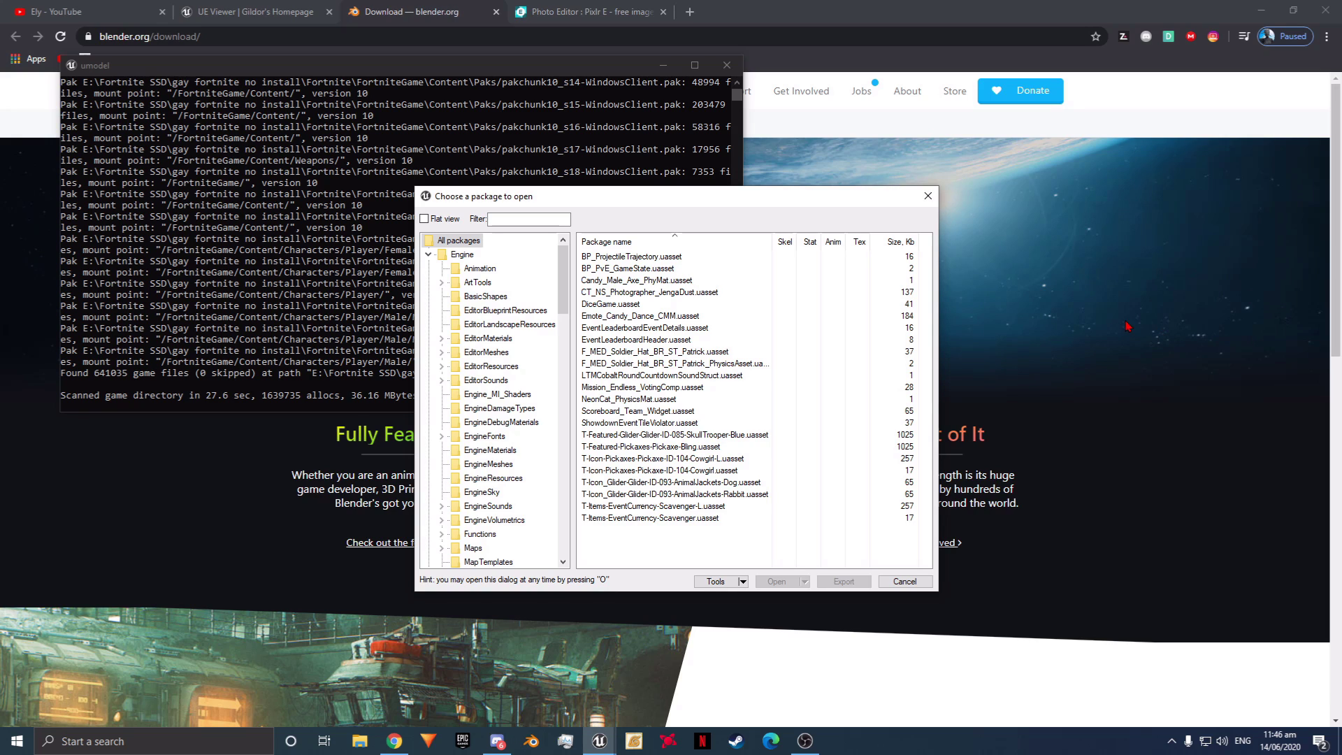
List the packages in flat view filtered by ED_KpopFashion_Body, and widen the package name column to show the full names
left_click(432, 220)
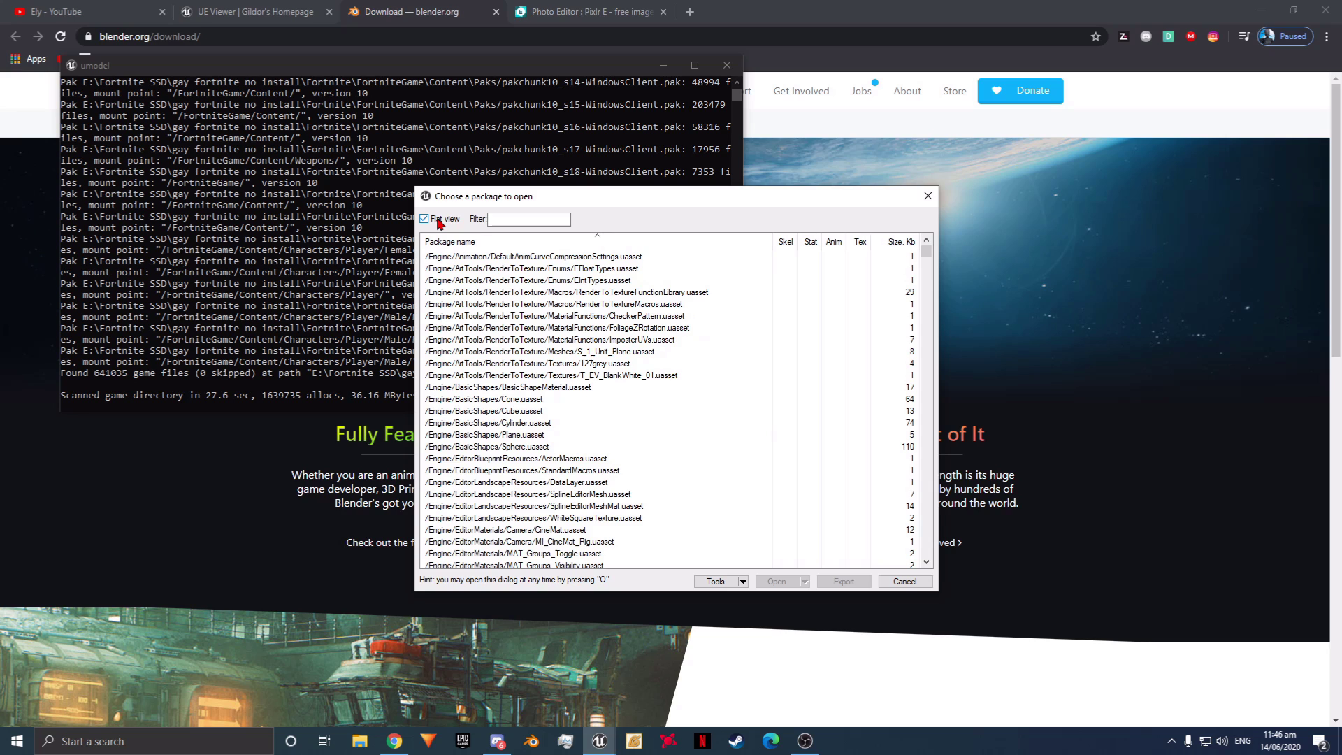
left_click(503, 218)
type("ED_KpopFashion_Body")
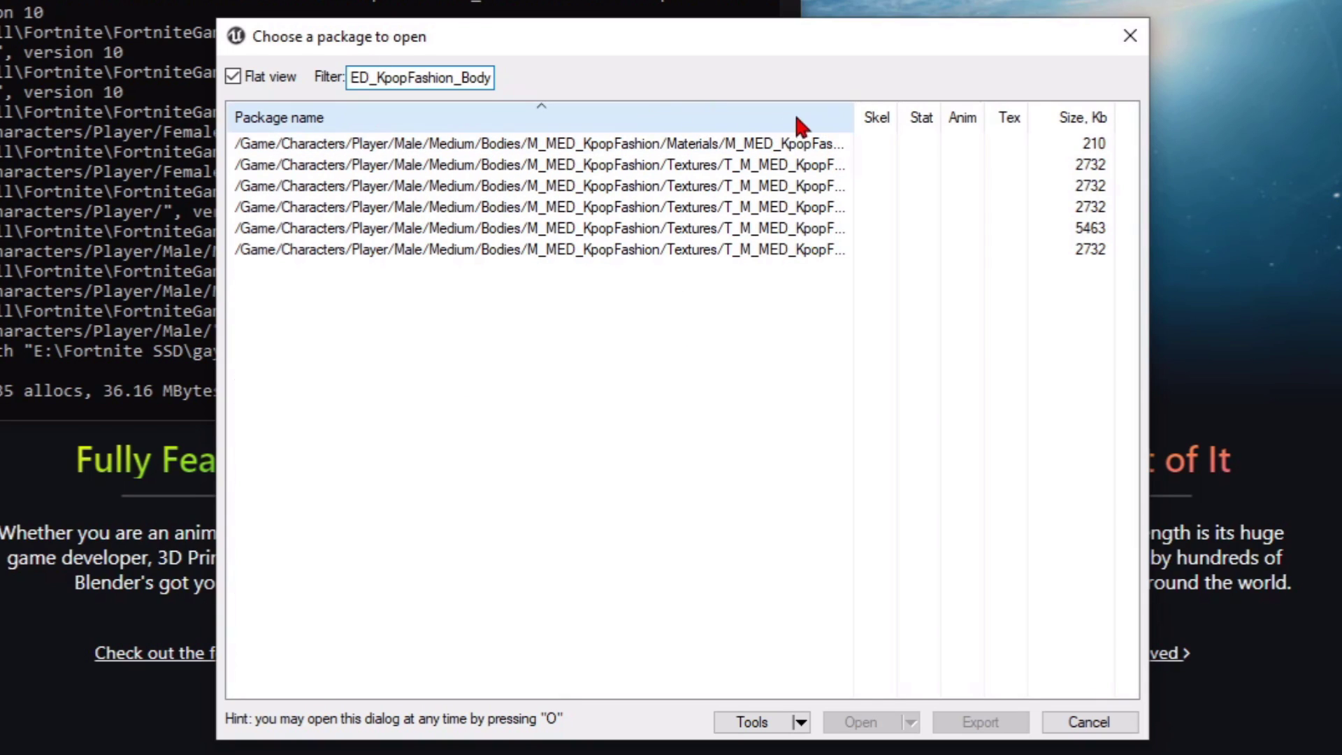
left_click_drag(853, 116, 996, 121)
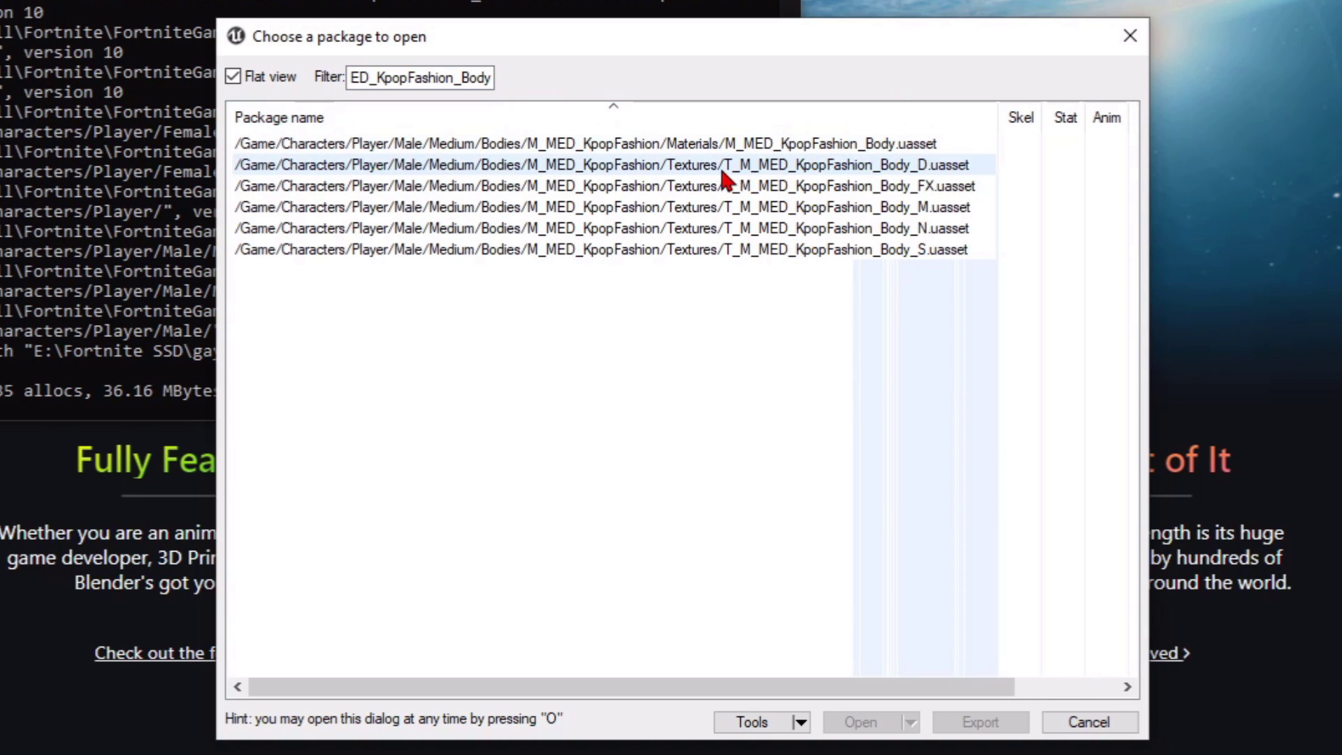
Export the KpopFashion body textures T_M_MED_KpopFashion_Body_D, _N and _S in TGA format to the UmodelExport folder
left_click(963, 171)
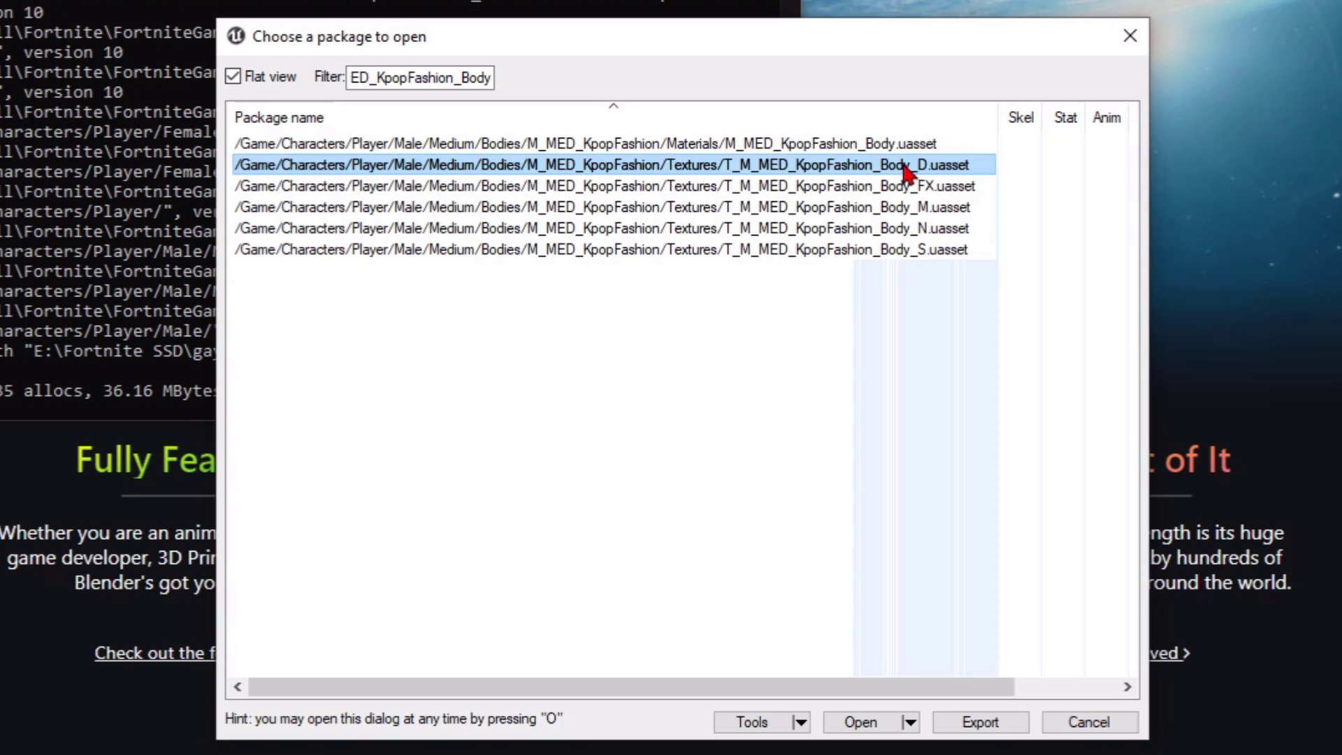
left_click(947, 226, "shift")
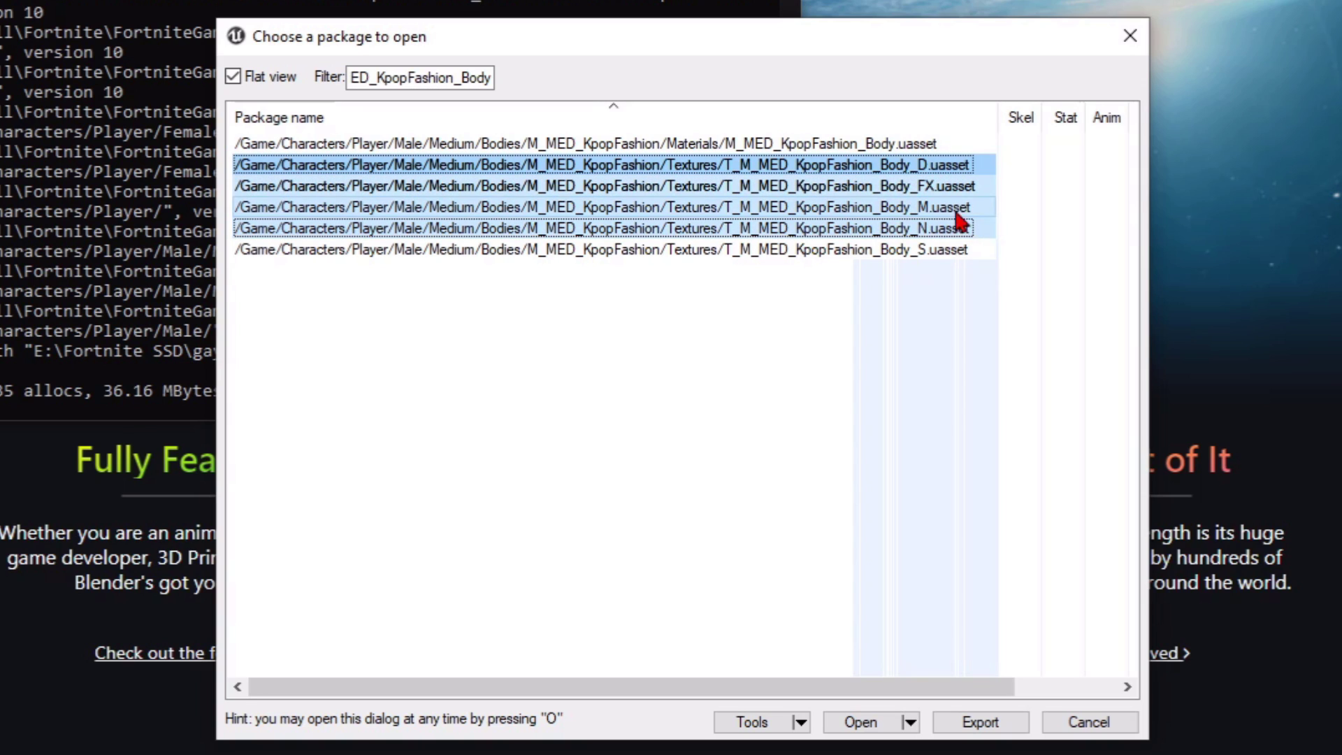
left_click(929, 168)
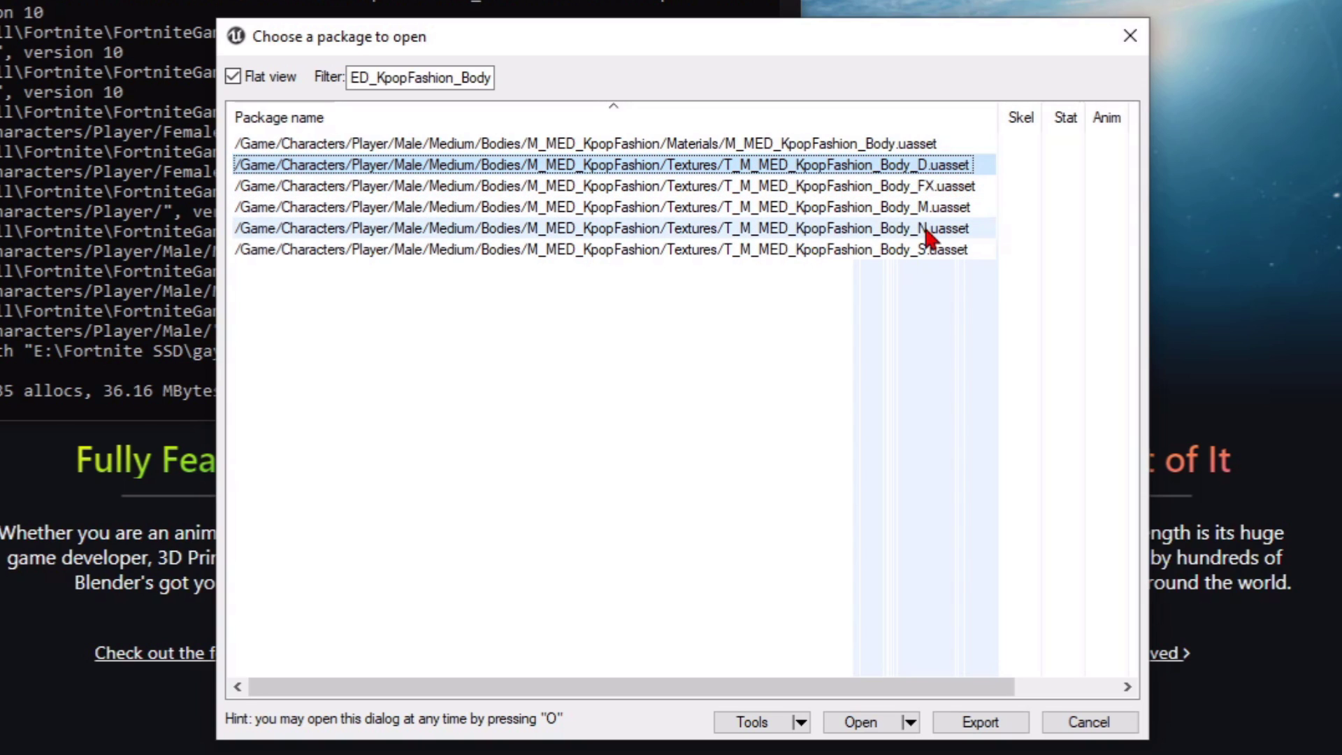
left_click(928, 231, "ctrl")
left_click(936, 250, "ctrl")
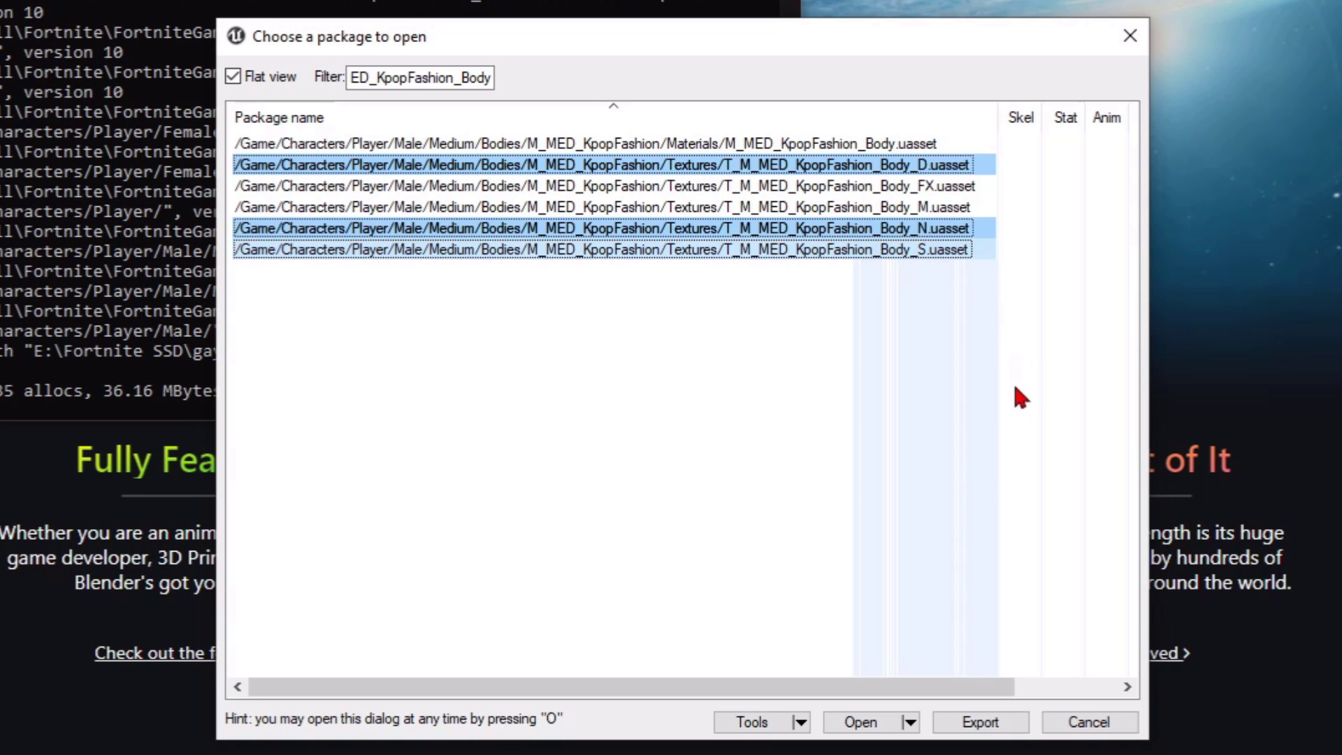
left_click(980, 722)
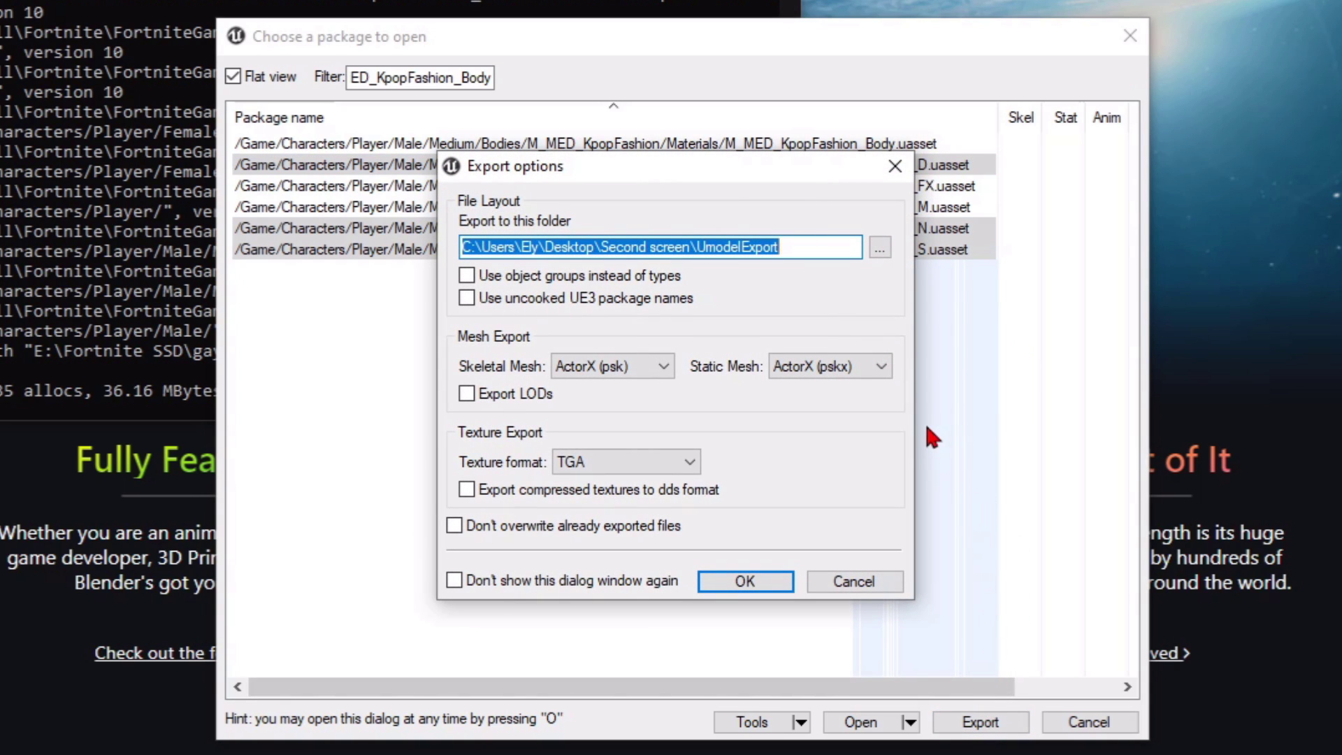
mouse_move(793, 245)
left_mouse_down()
mouse_move(694, 245)
mouse_move(772, 255)
left_mouse_up()
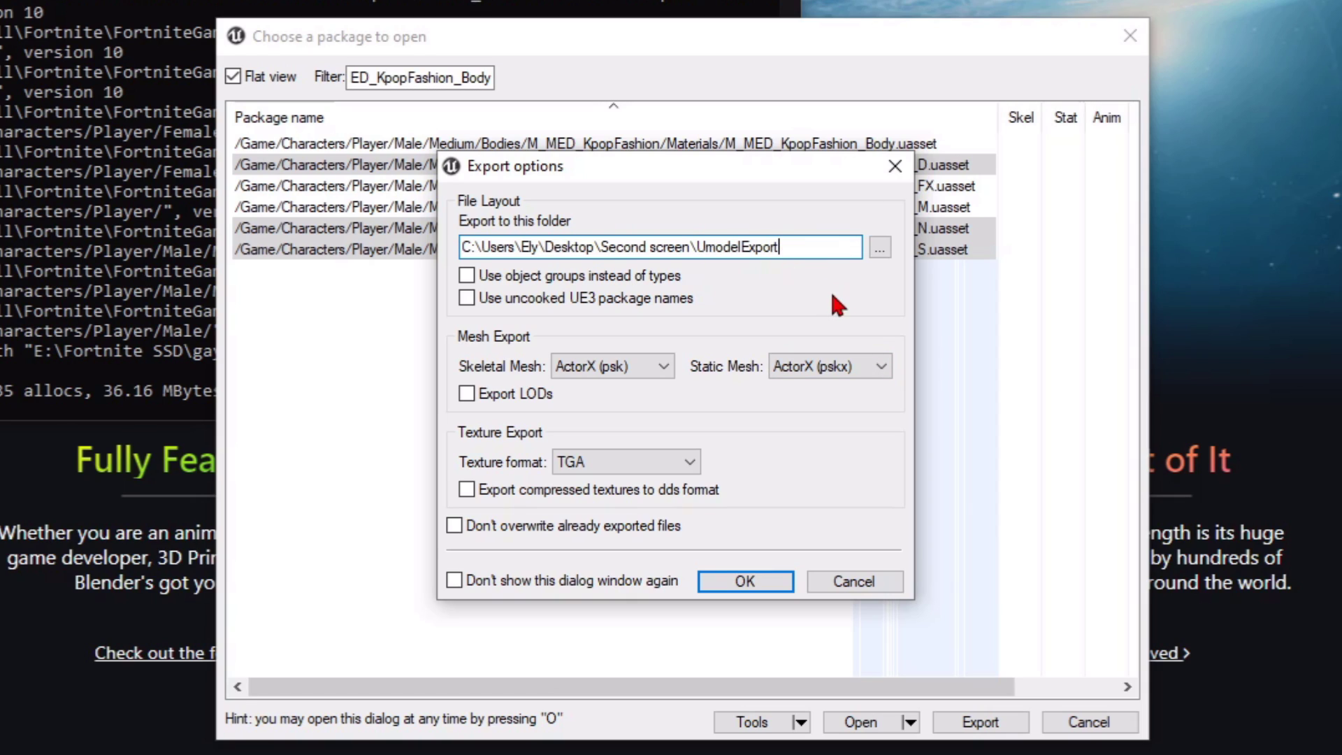
left_click(755, 574)
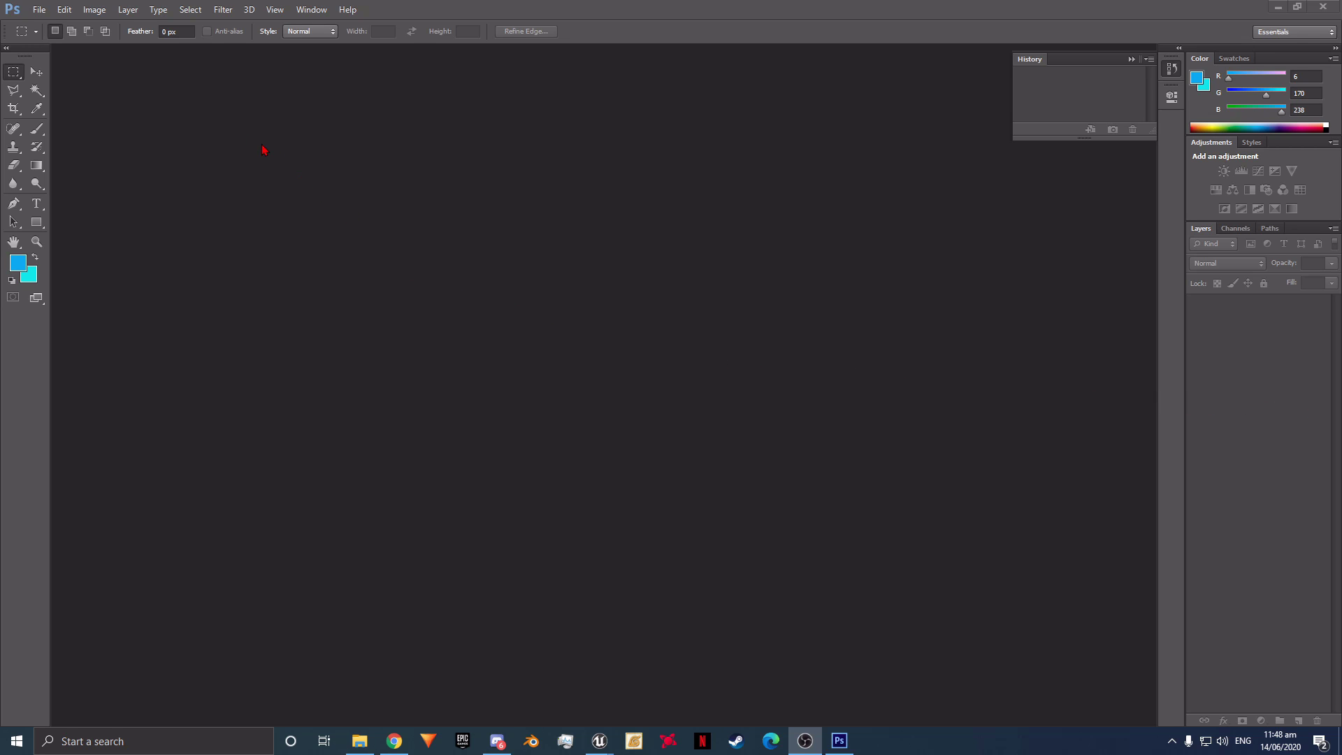
In Photoshop, open the exported T_M_MED_KpopFashion_Body_D, _N and _S TGA files from the Textures folder
left_click(39, 10)
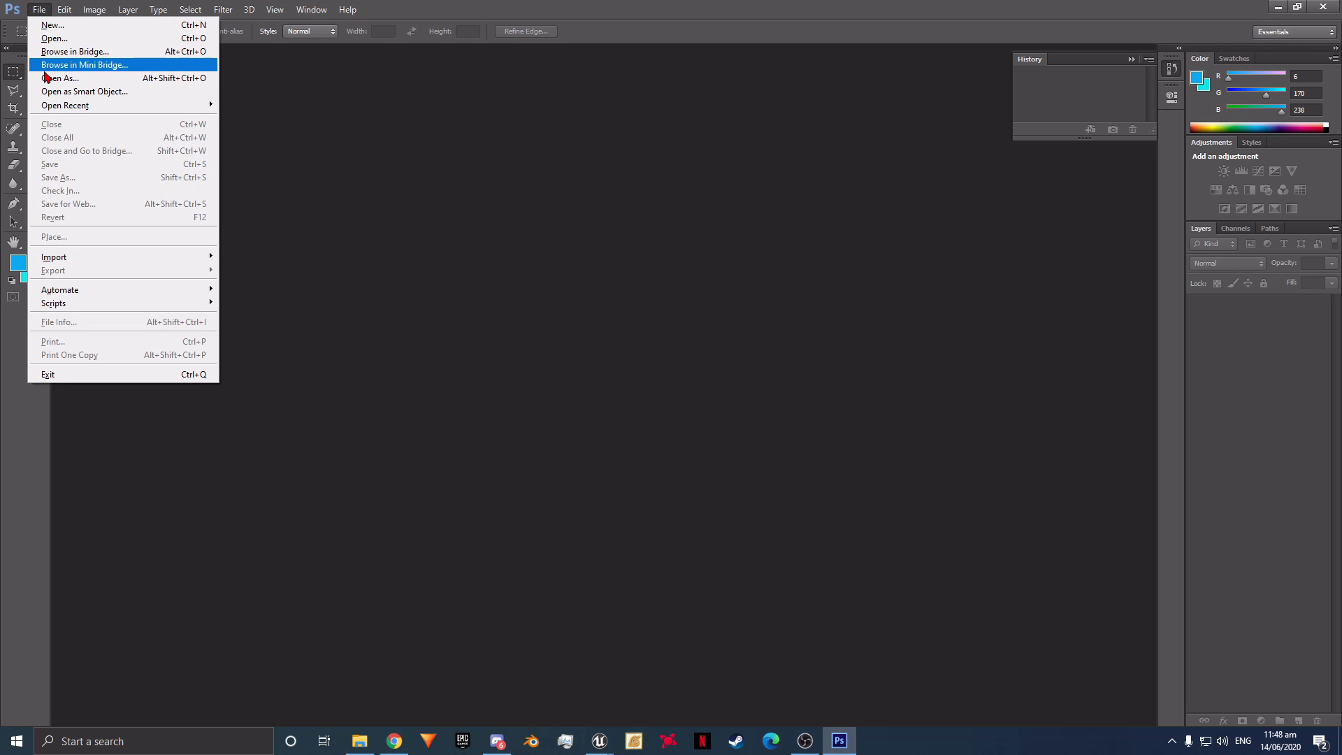
left_click(61, 39)
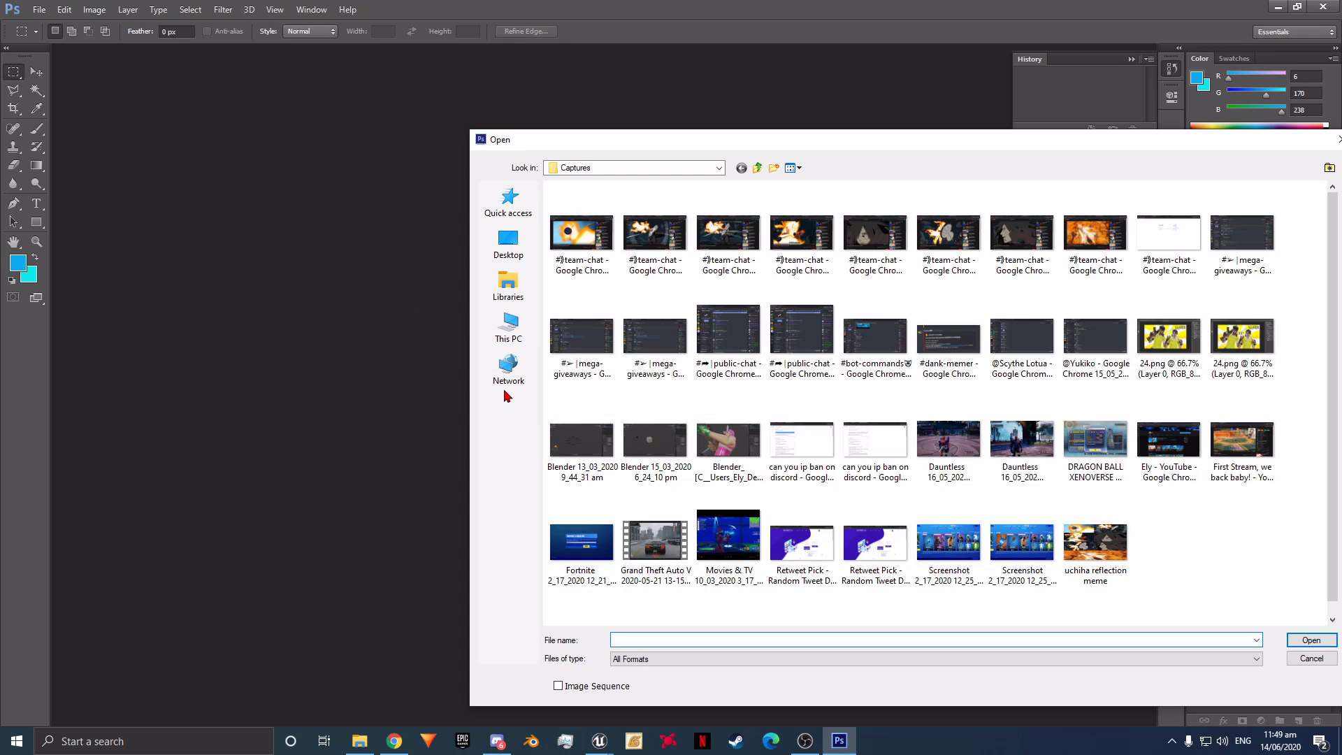
left_click(508, 244)
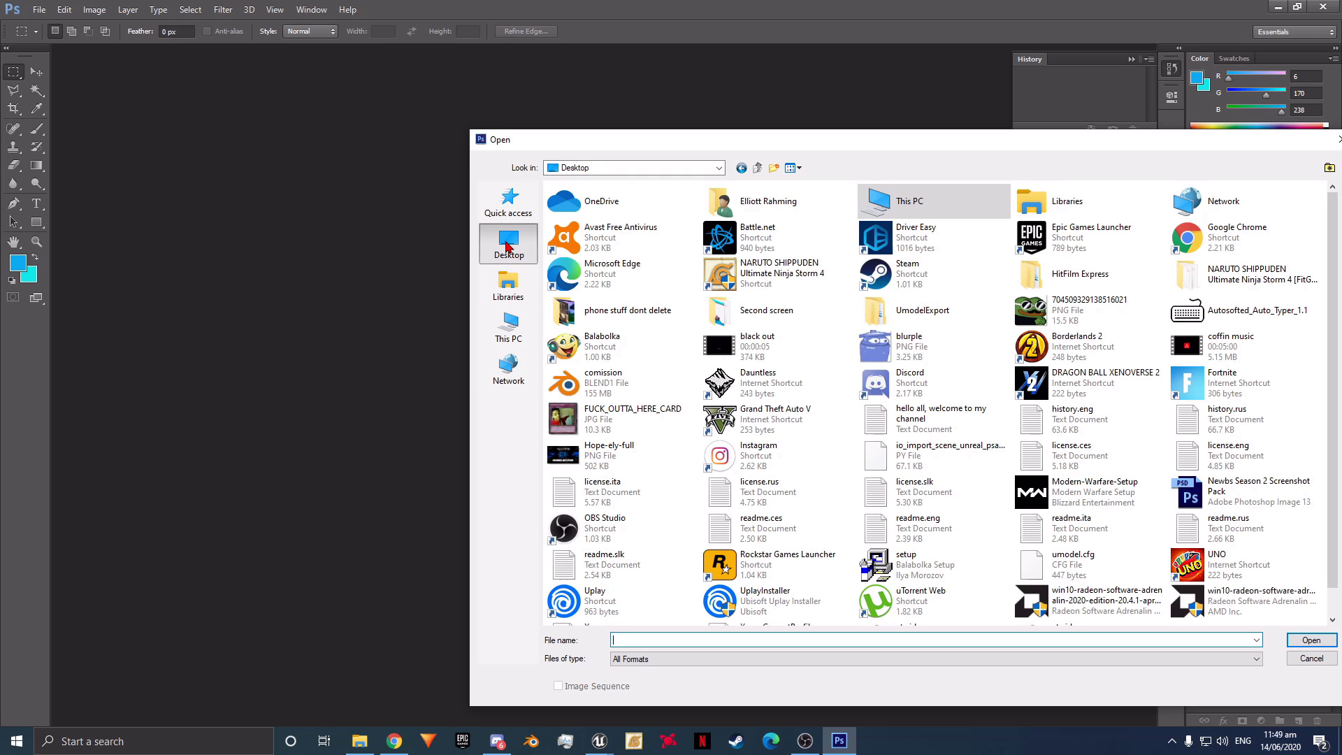
double_click(769, 308)
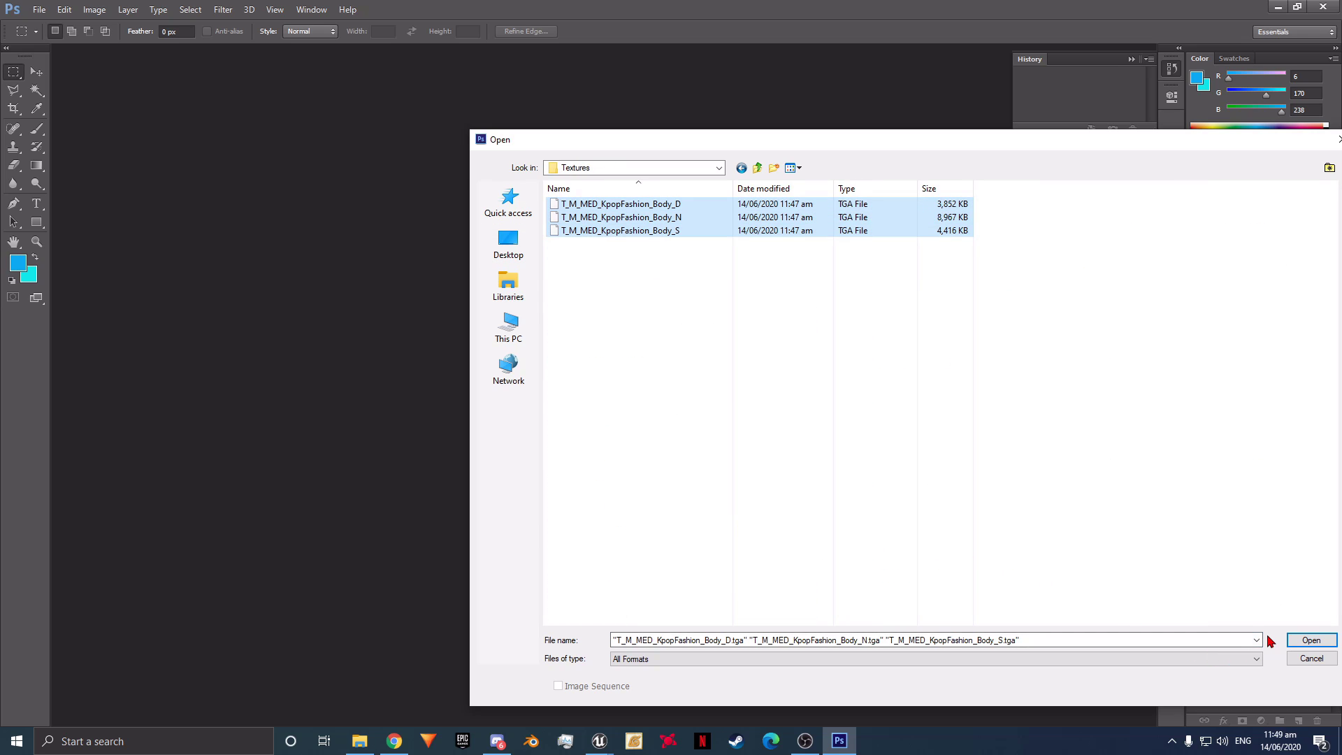
left_click(1306, 640)
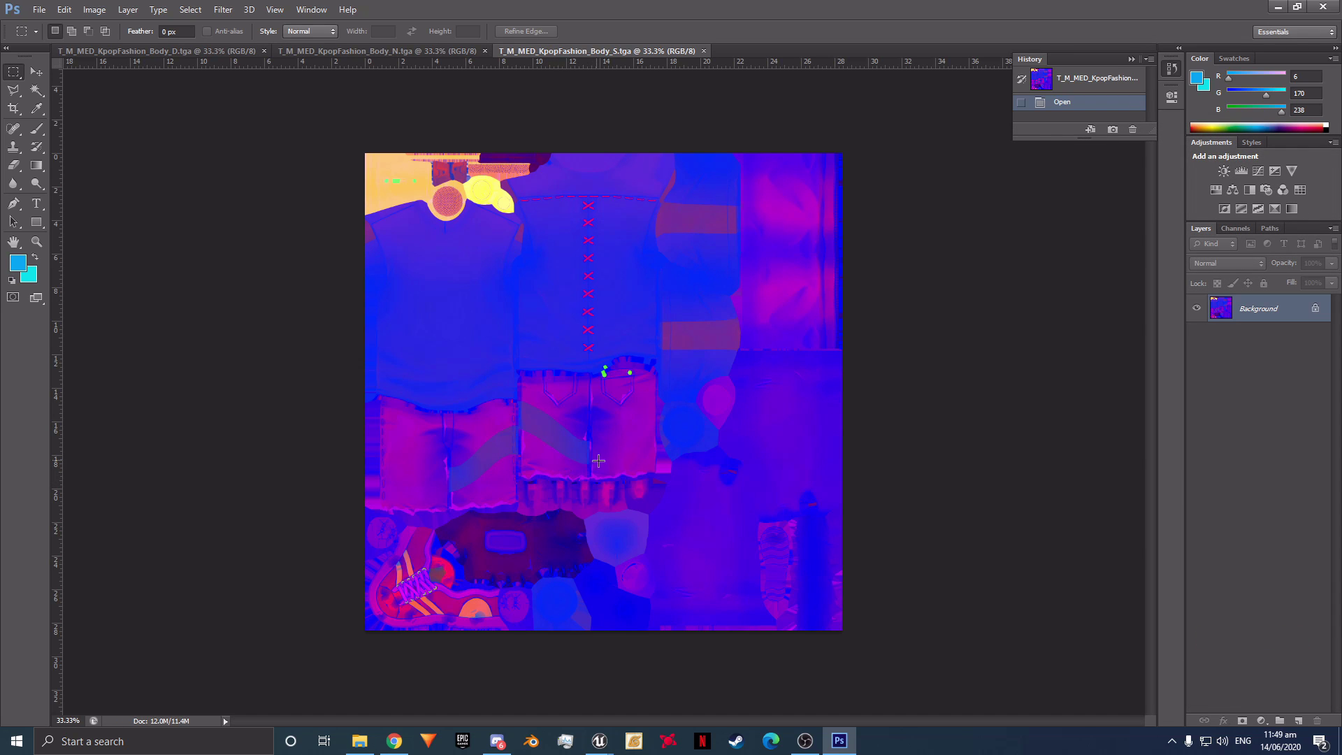
Select the pink and red areas of the Body_D texture with the Magic Wand, including the stripes, sleeve bands, shoe and small accents
left_click(195, 56)
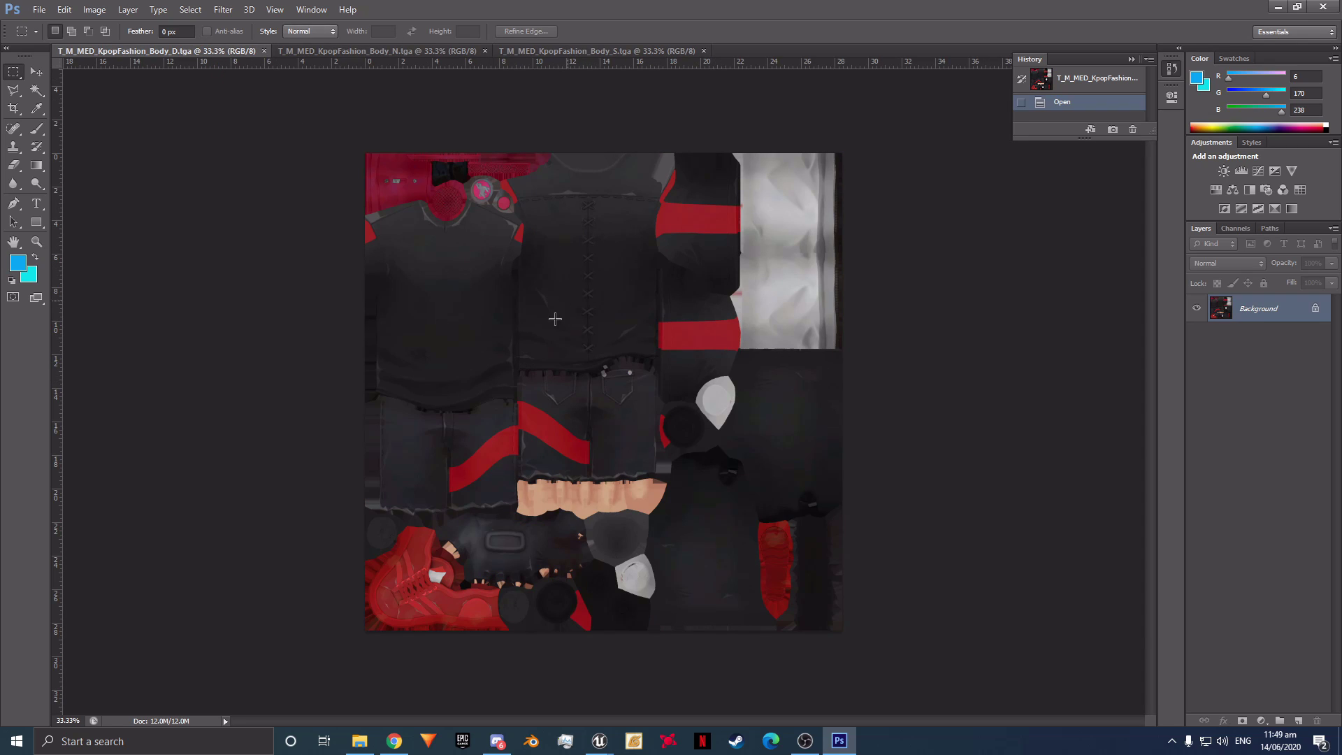
left_click(38, 92)
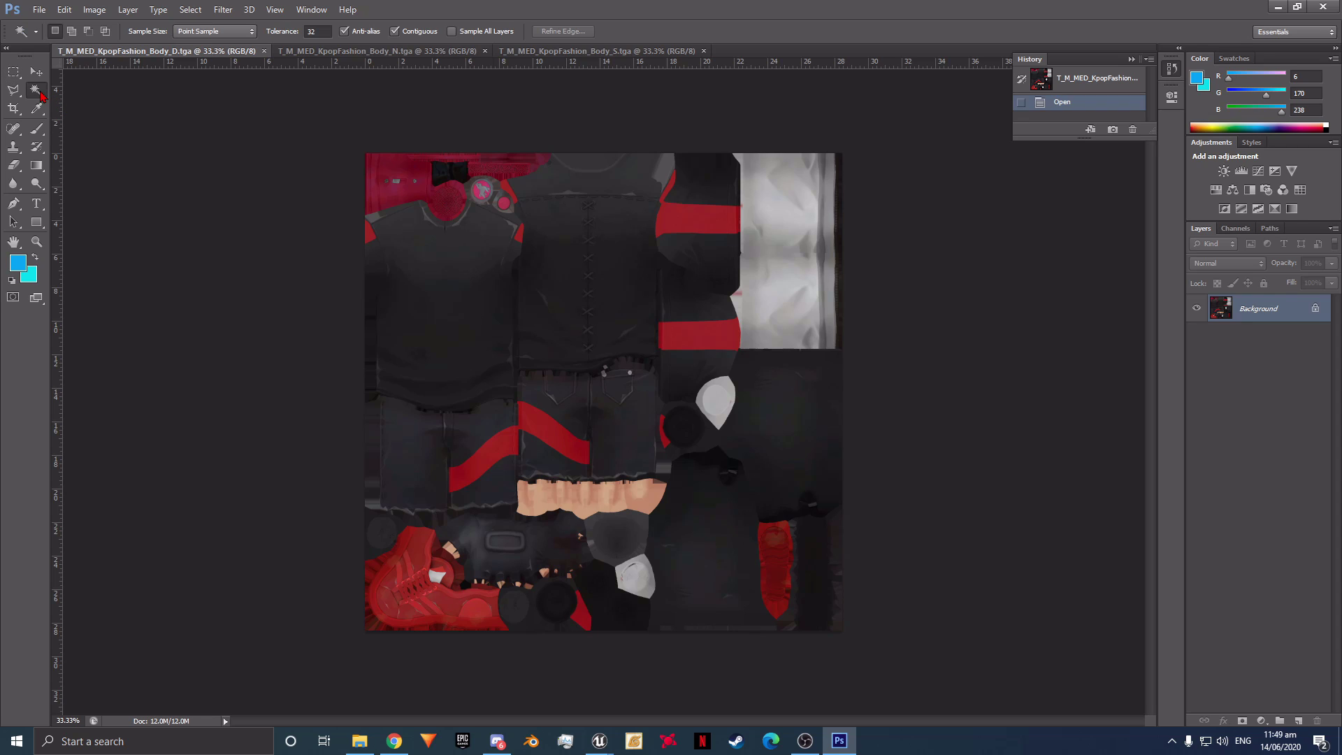
left_click(407, 168)
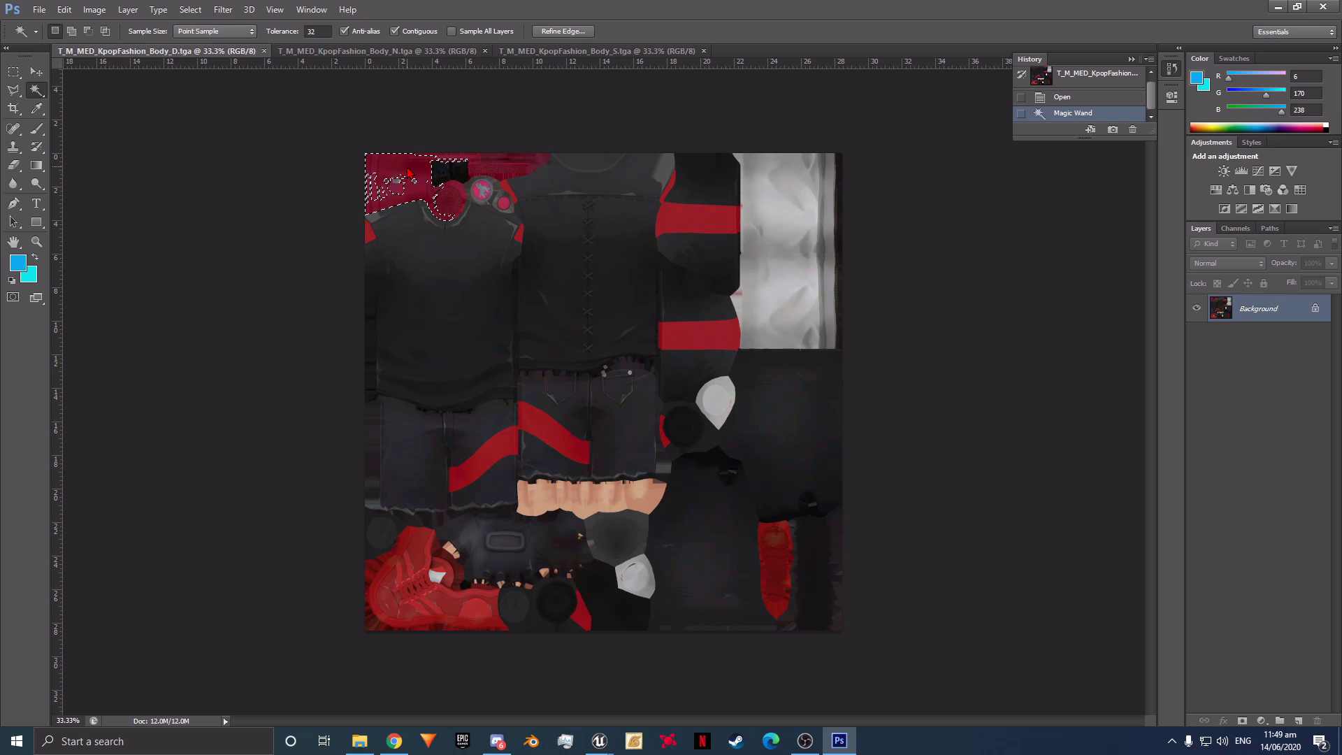
left_click(451, 196, "shift")
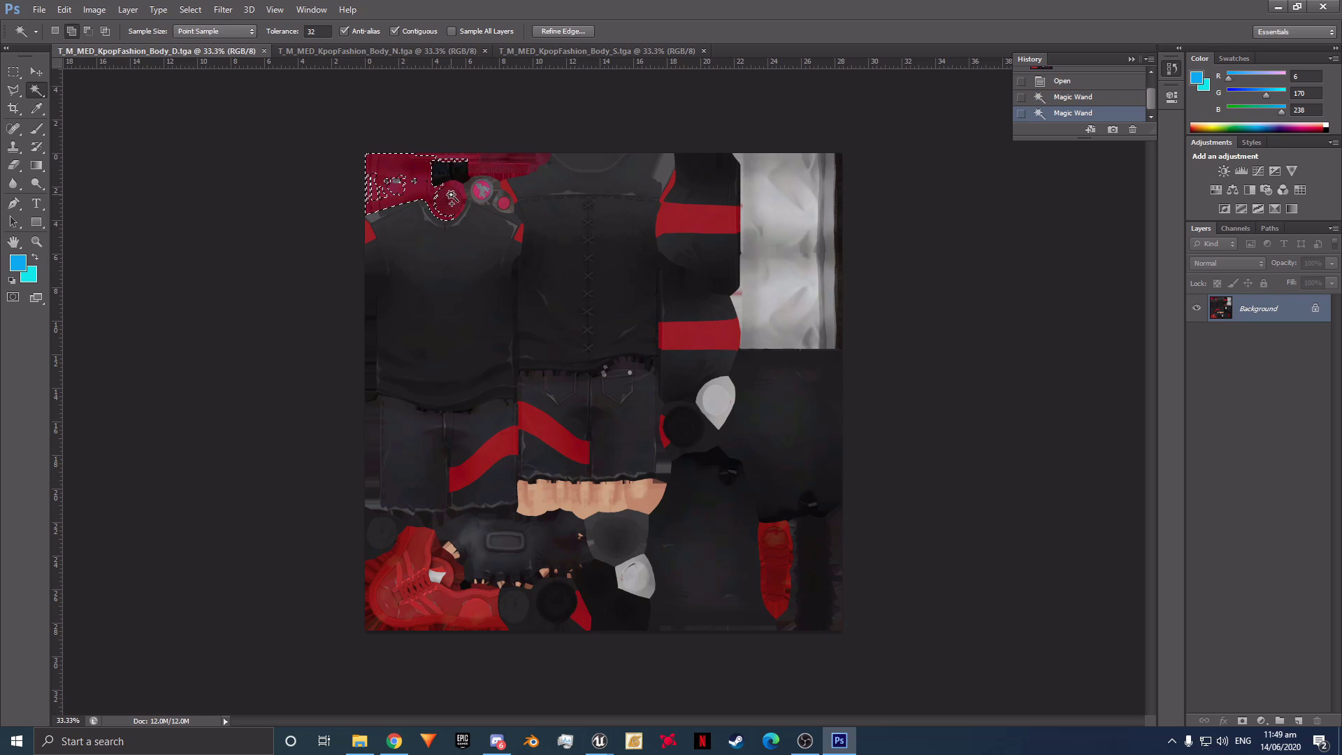
left_click(455, 189, "shift")
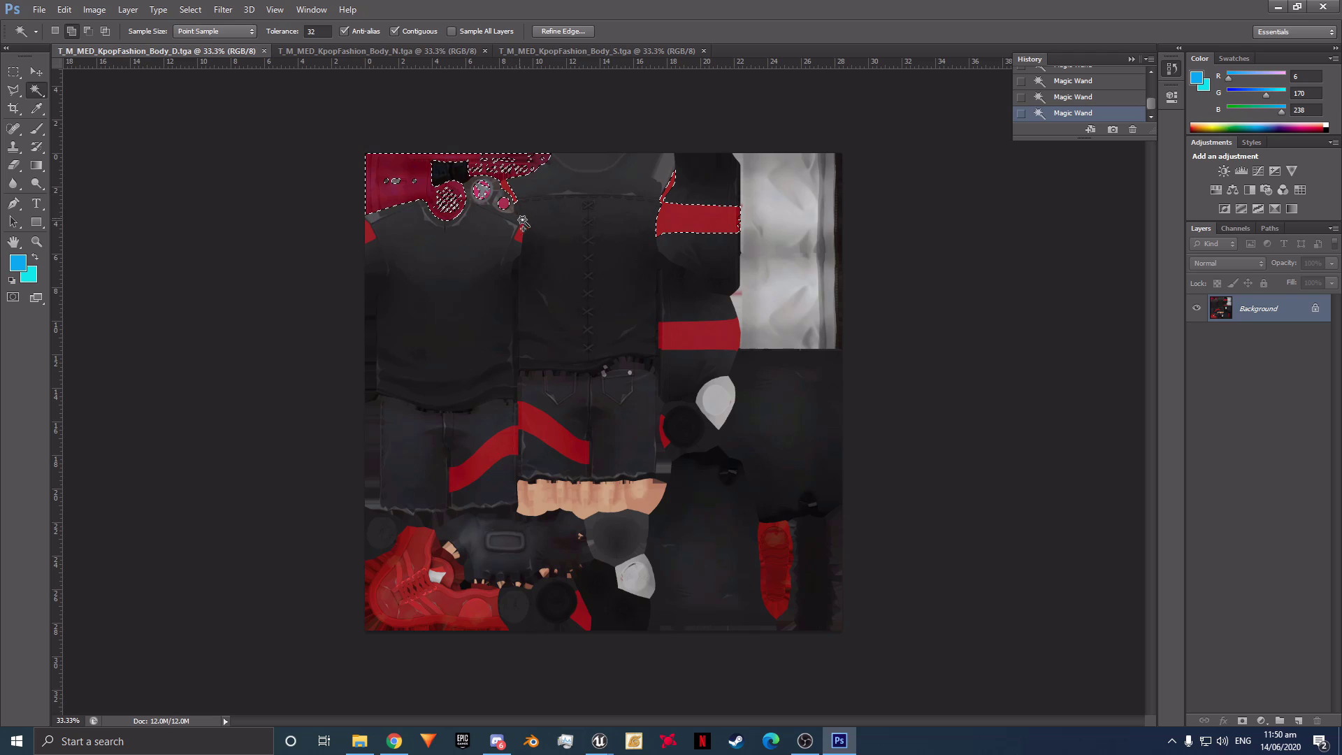
left_click(503, 204, "shift")
left_click(543, 422, "shift")
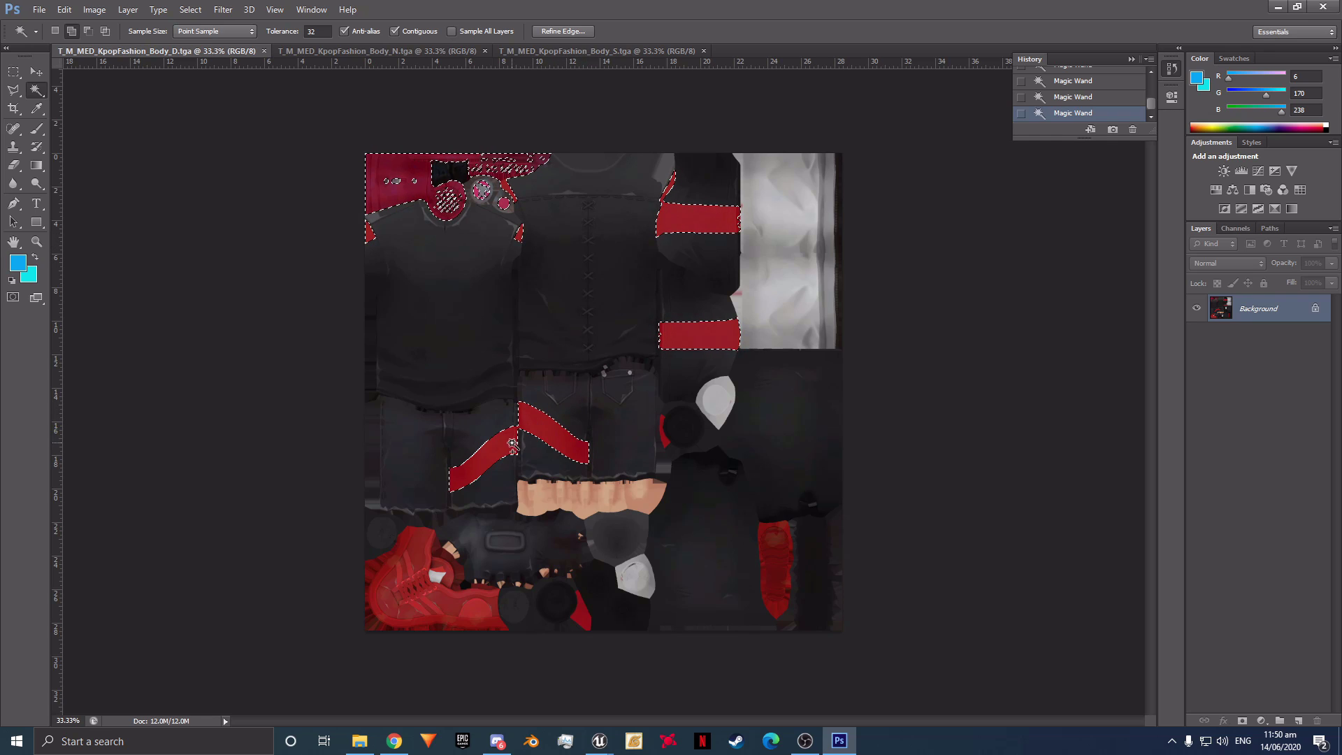
left_click(664, 440, "shift")
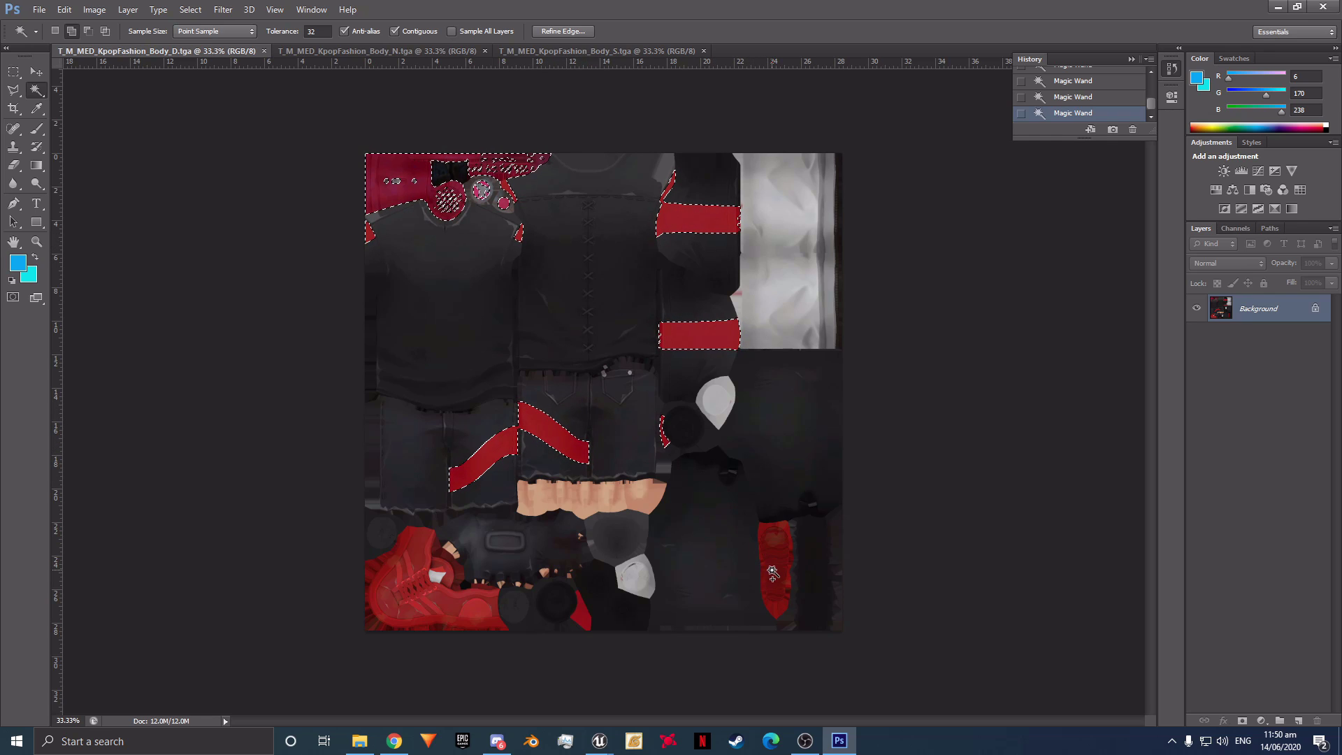
left_click(772, 571, "shift")
left_click(419, 606, "shift")
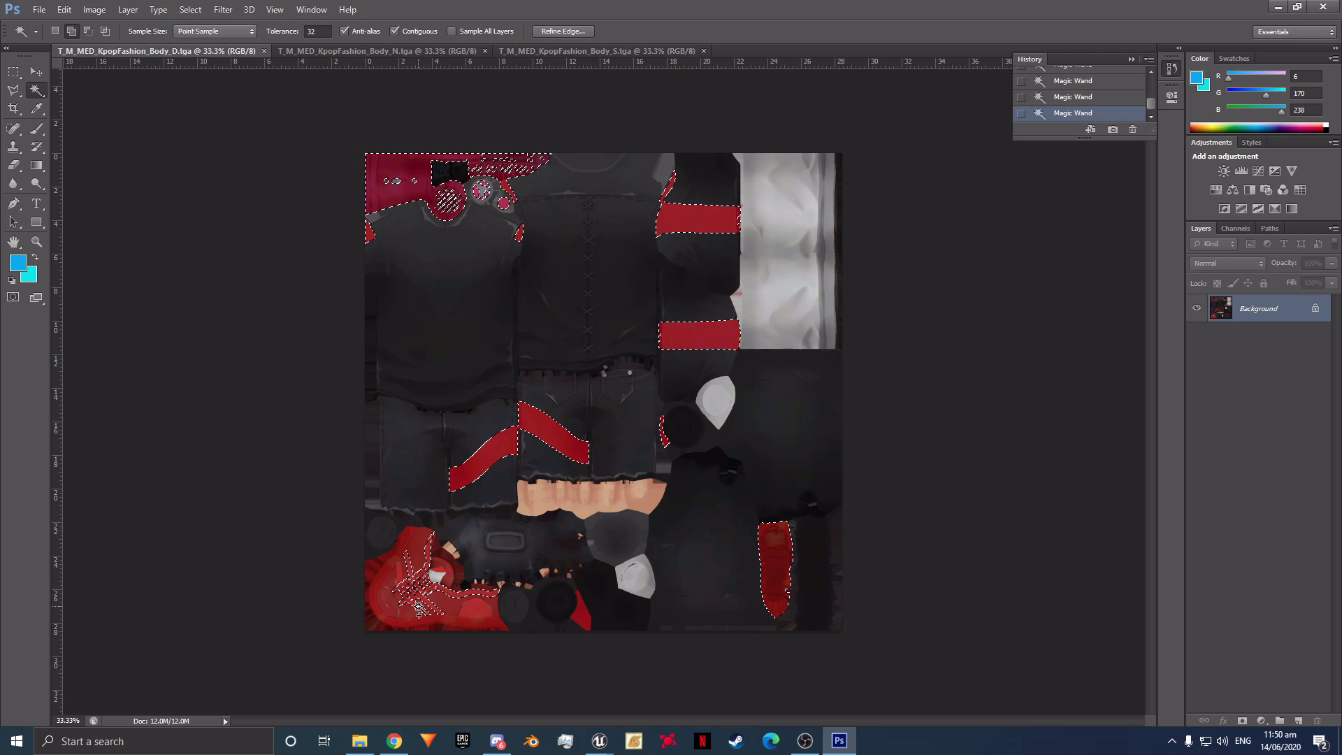
left_click(395, 611, "shift")
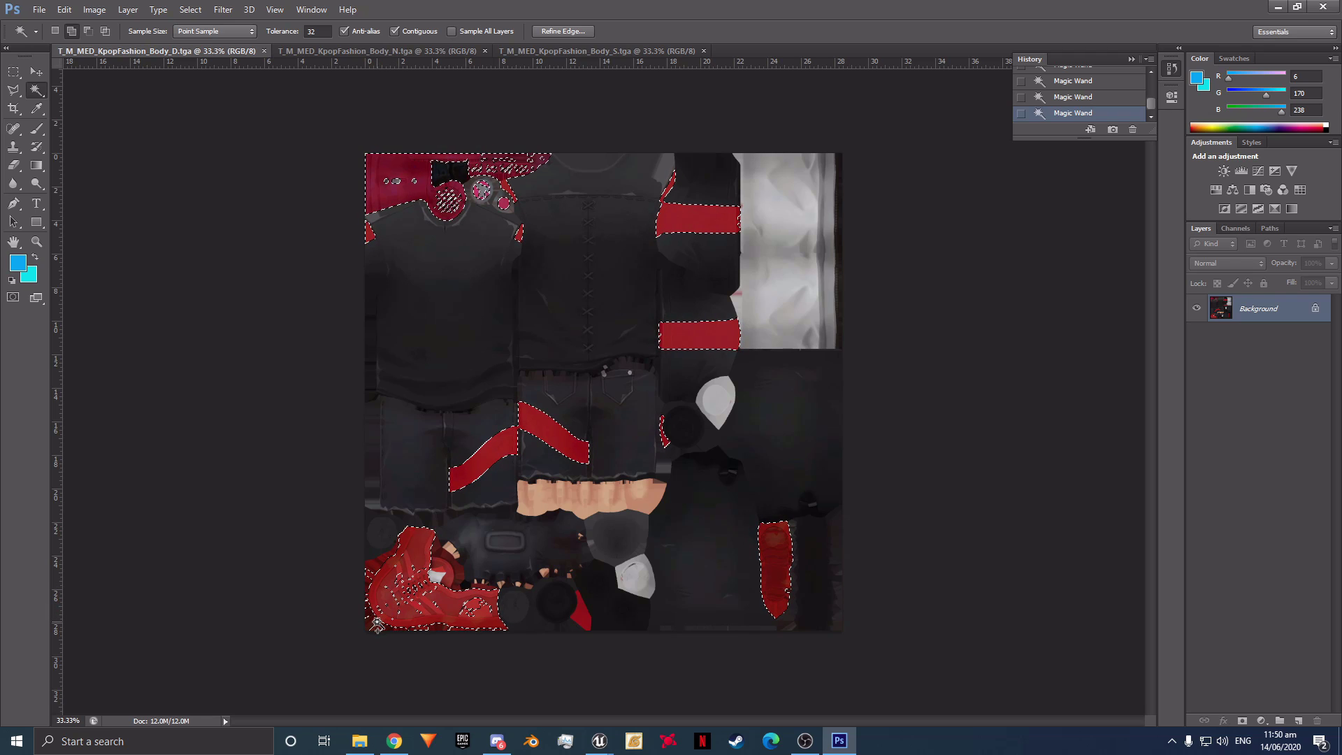
key("ctrl+d")
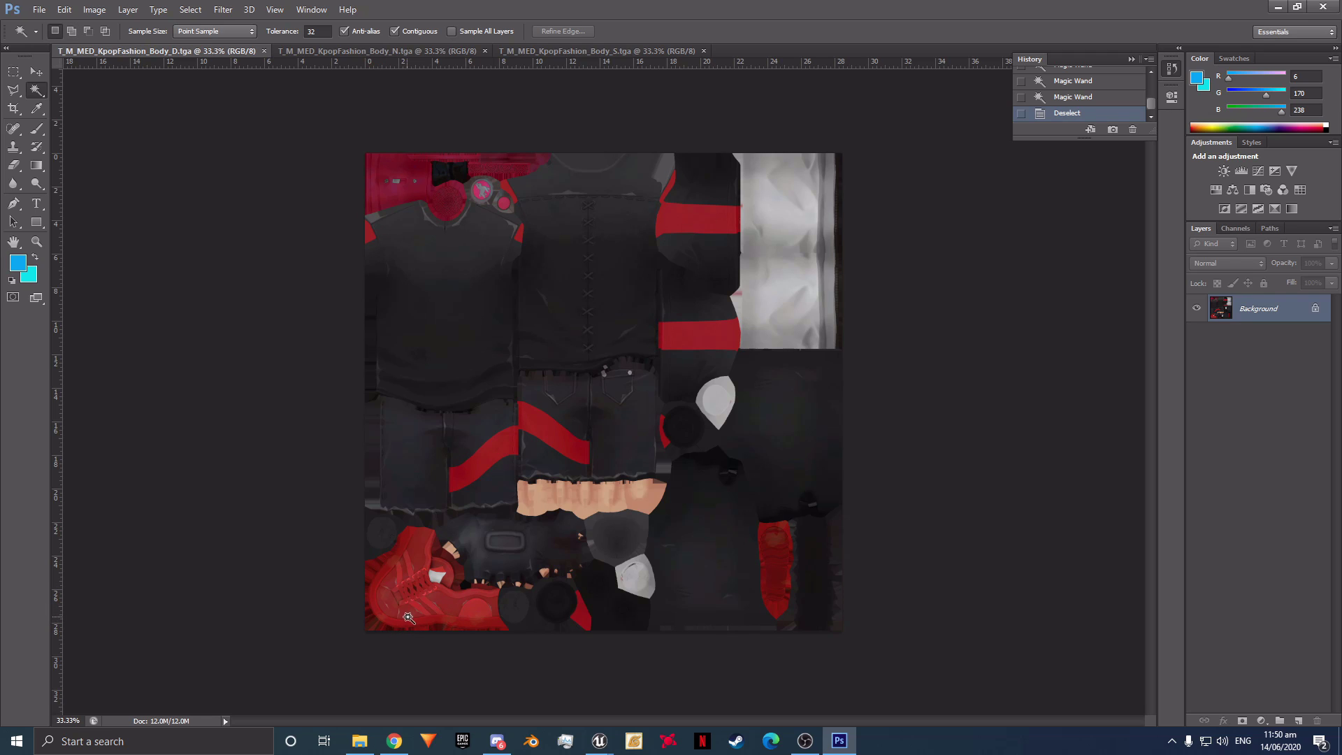
key("ctrl+z")
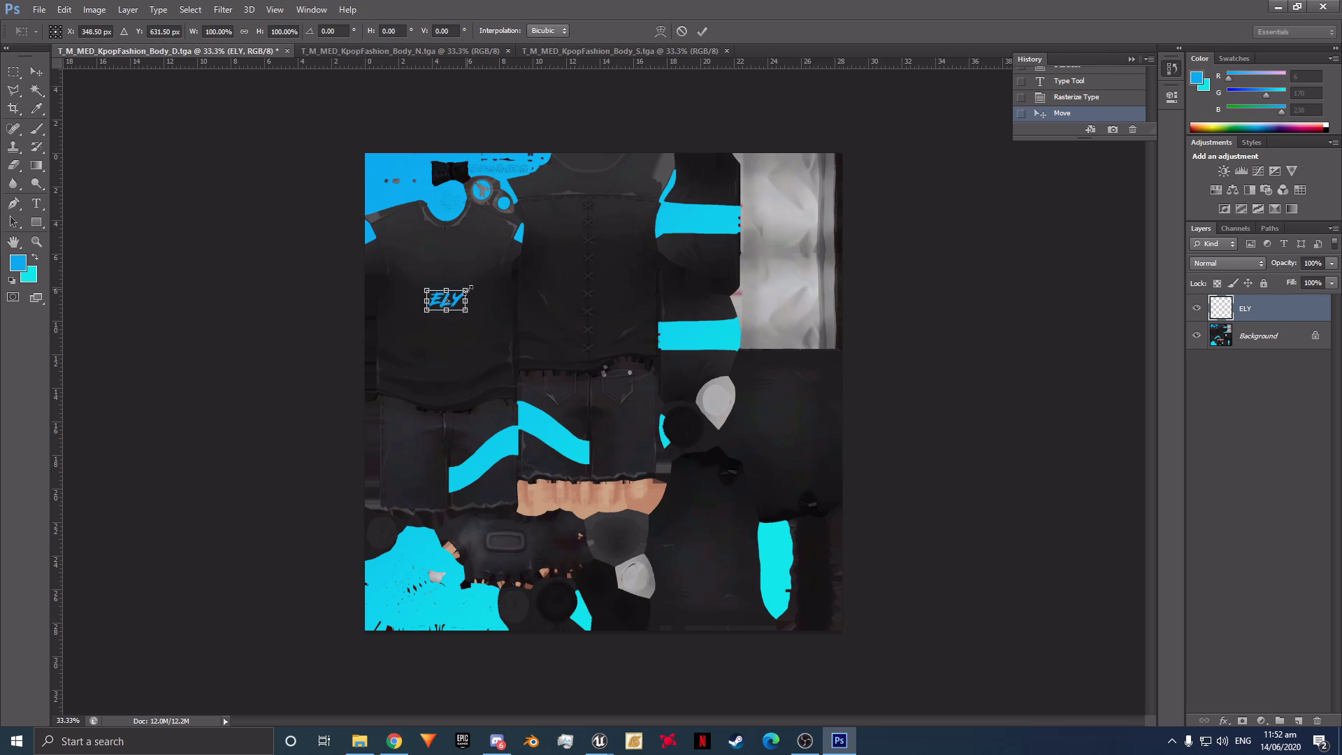
Enlarge the blue lettering layer, reposition it on the chest of the shirt, and start adding an Outer Glow effect to it
mouse_move(474, 283)
left_mouse_down()
mouse_move(524, 259)
mouse_move(475, 301)
left_mouse_up()
key("Return")
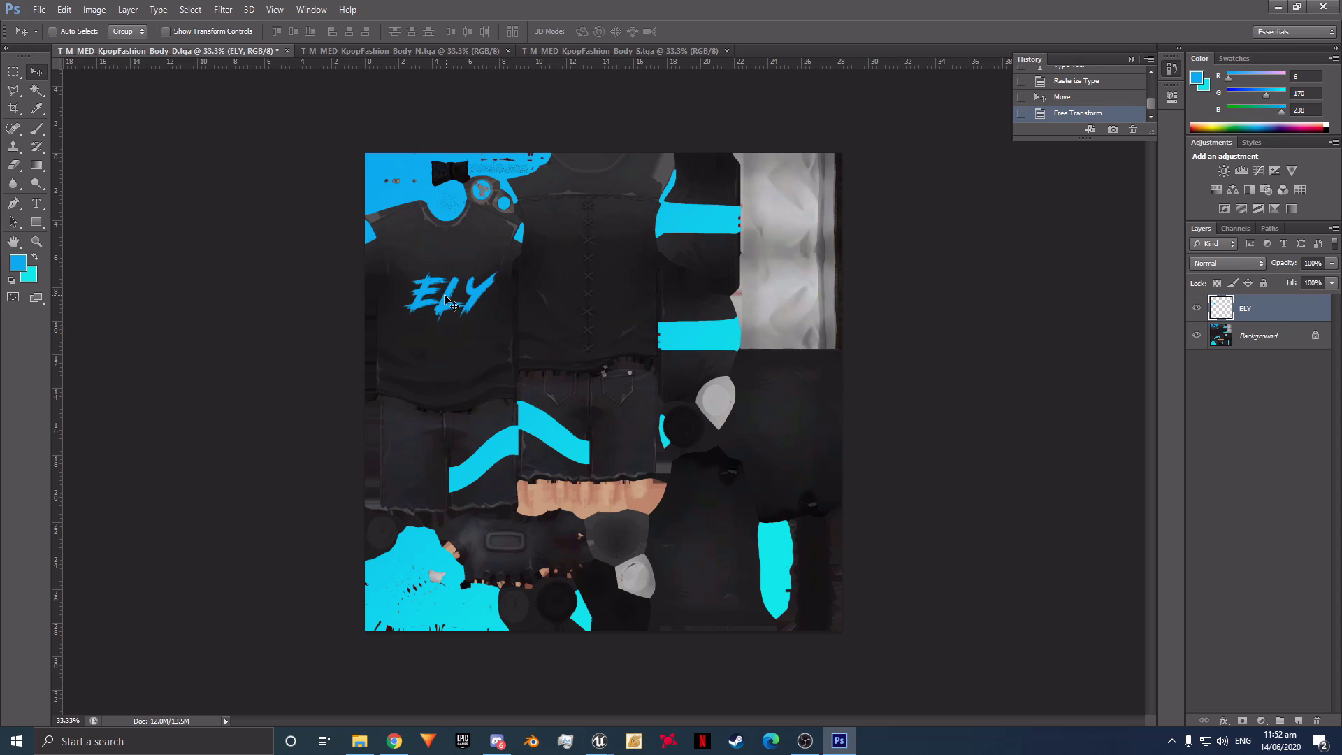
left_click_drag(444, 299, 443, 293)
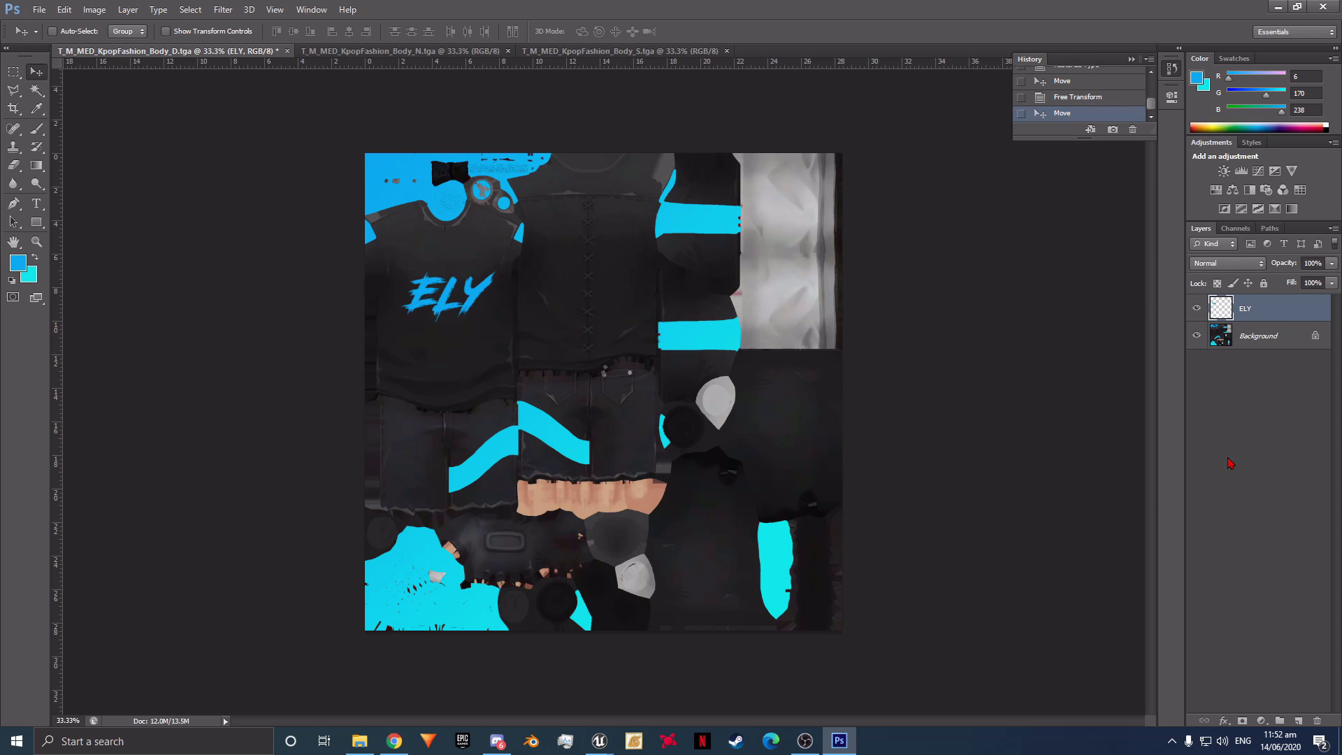
left_click(1223, 721)
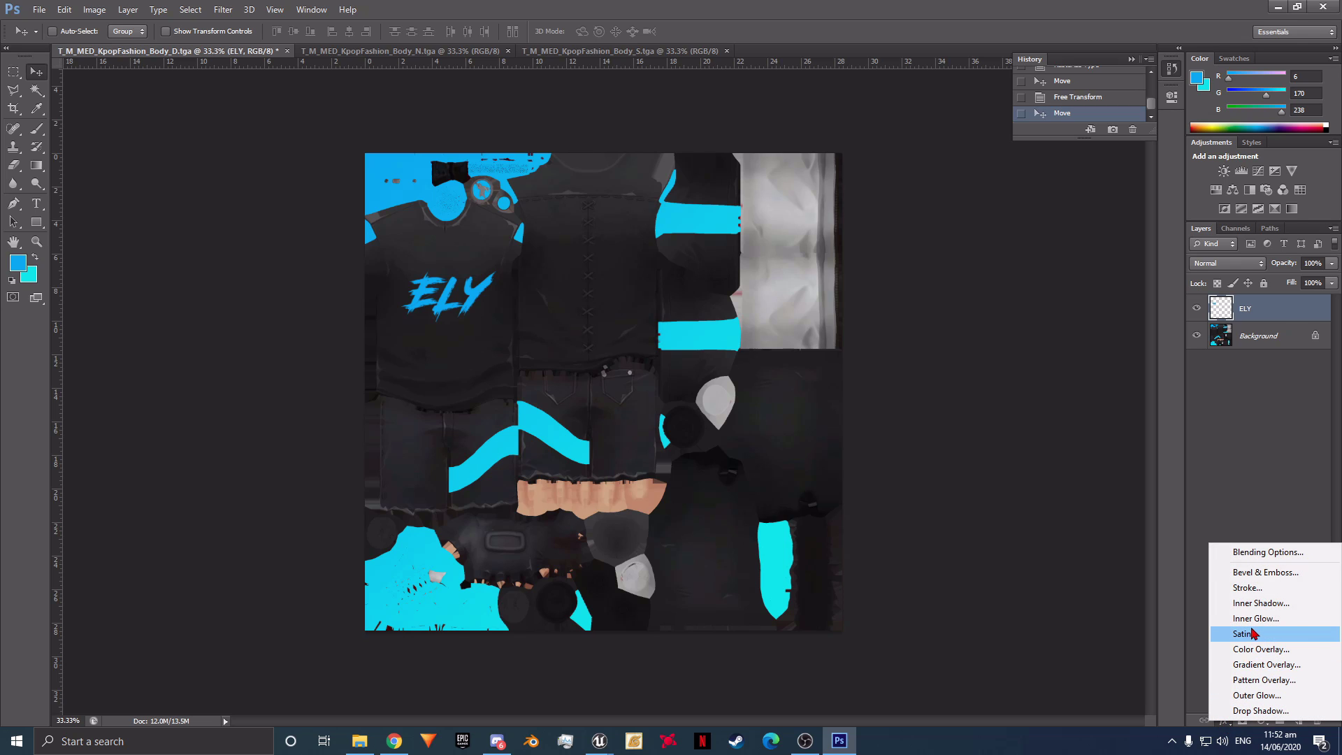
left_click(1256, 695)
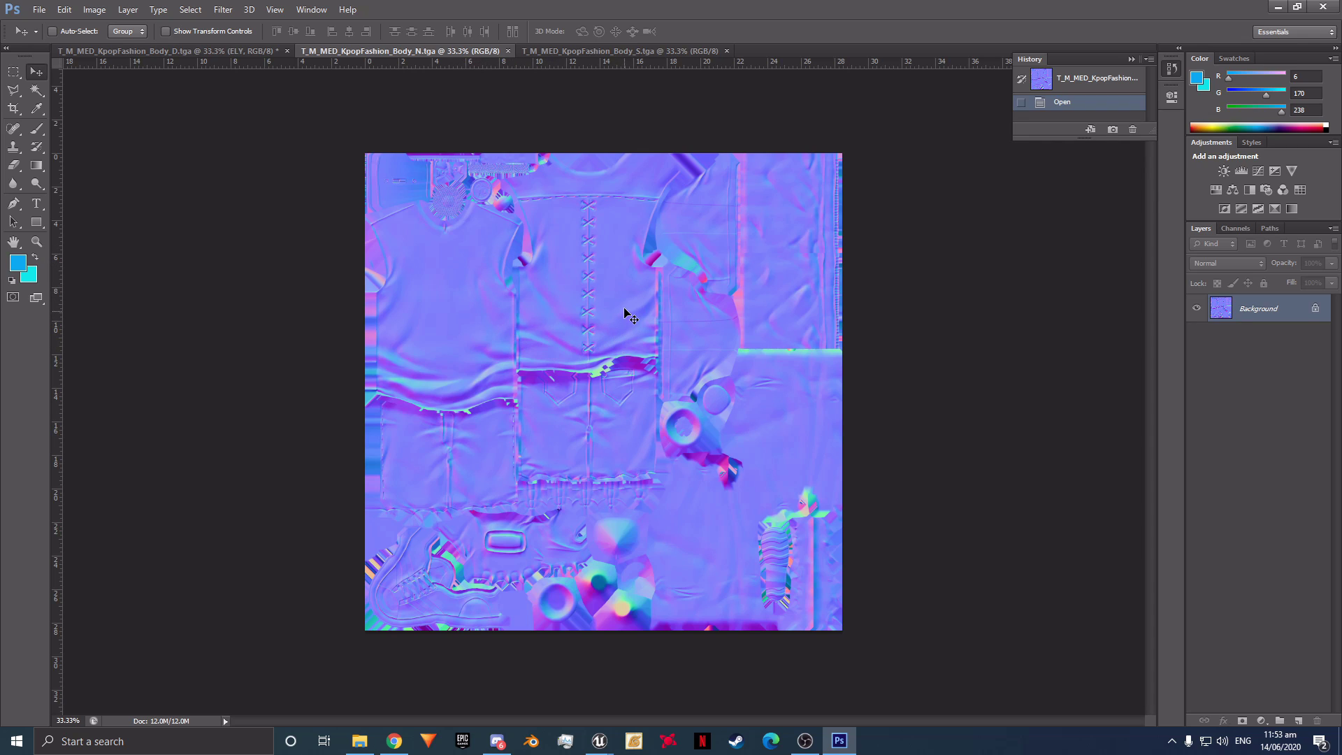
Look over the T_M_MED_KpopFashion_Body_S texture and return to the Body_D document
left_click(615, 51)
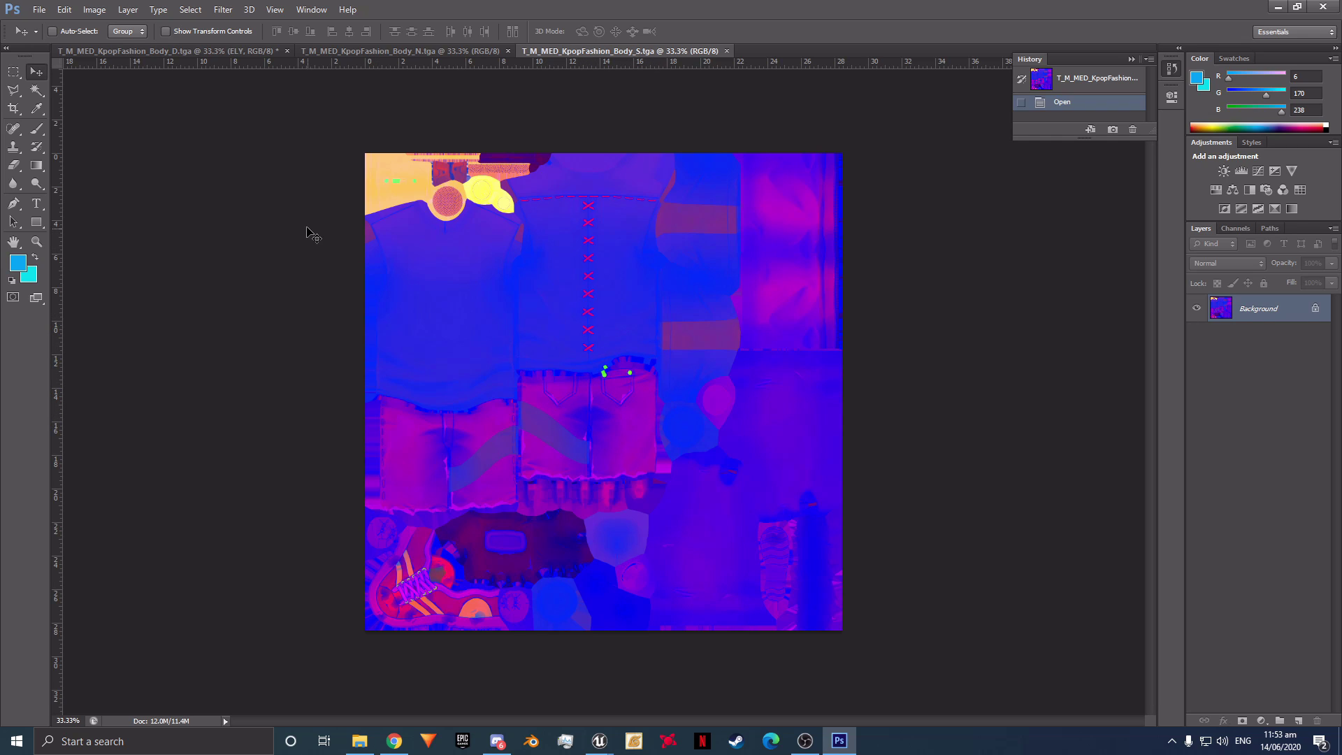
left_click(230, 51)
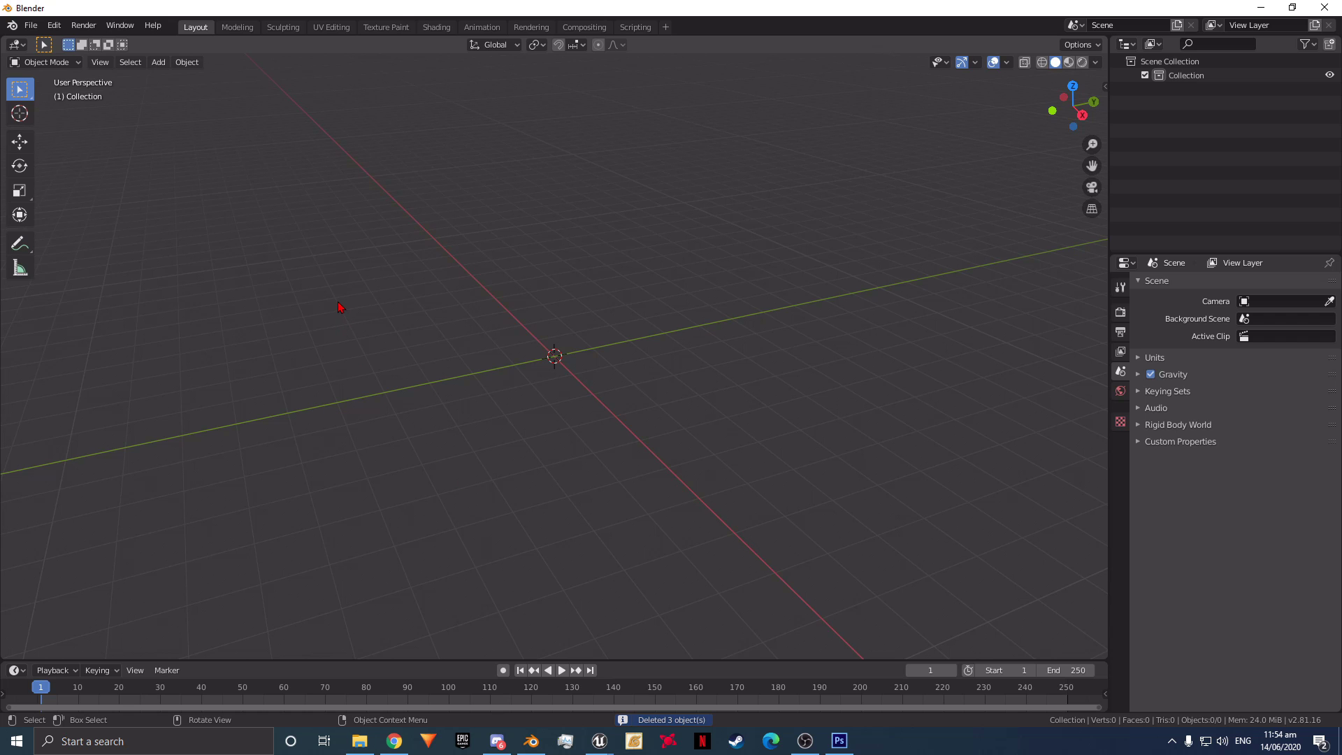
In Blender, start appending from another file and browse to the recent Desktop folder
left_click(33, 28)
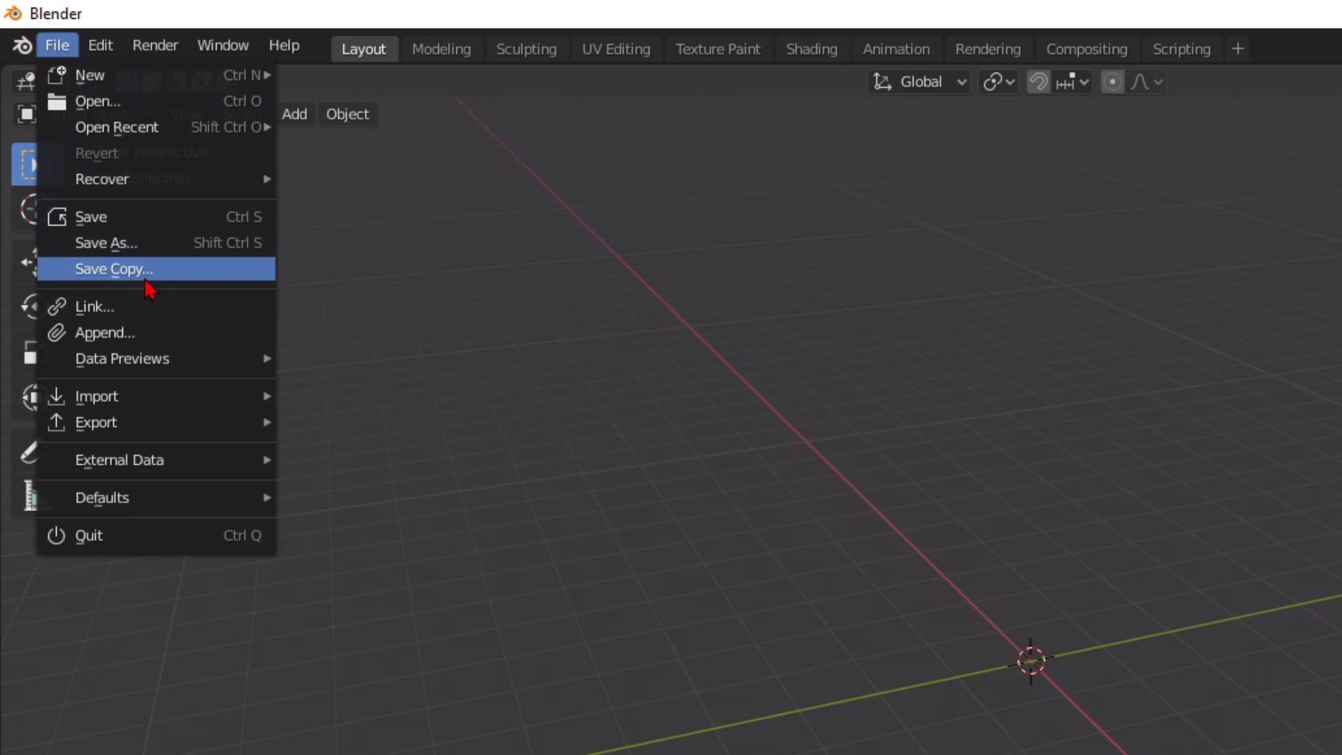
left_click(136, 339)
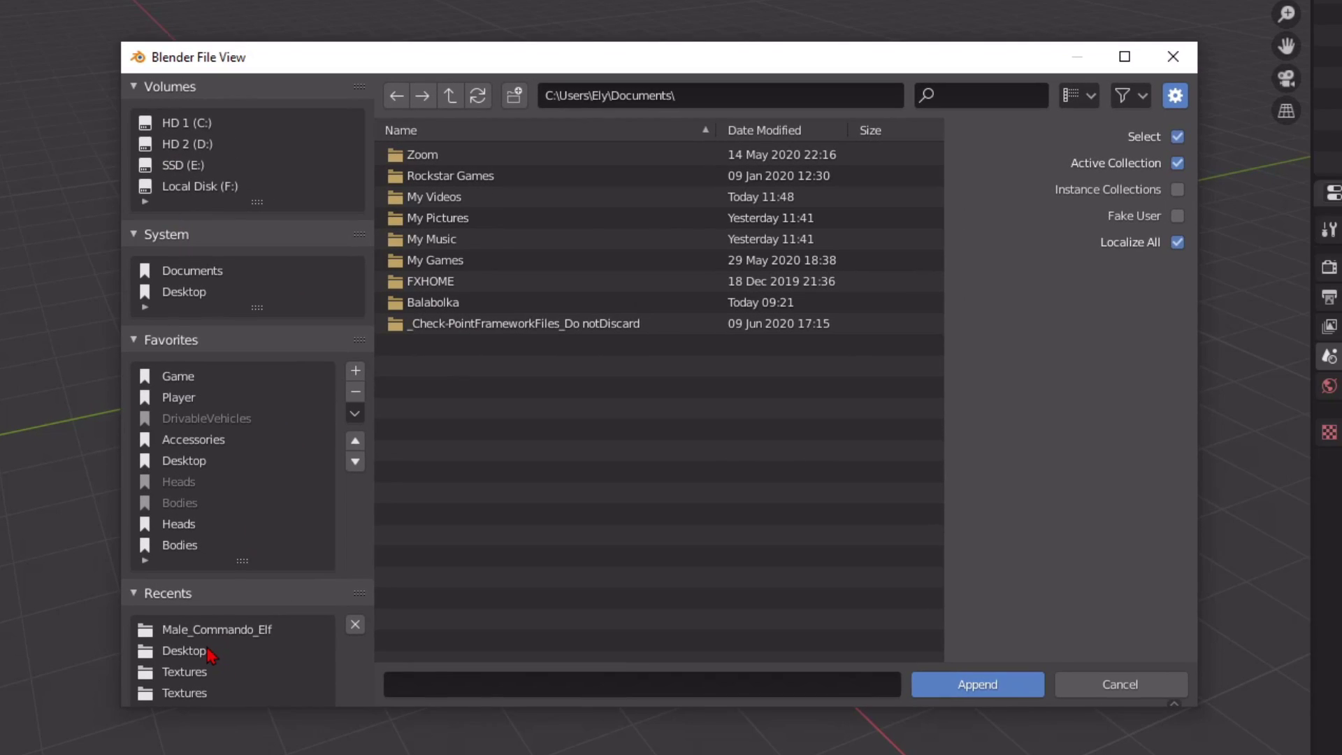
left_click(209, 651)
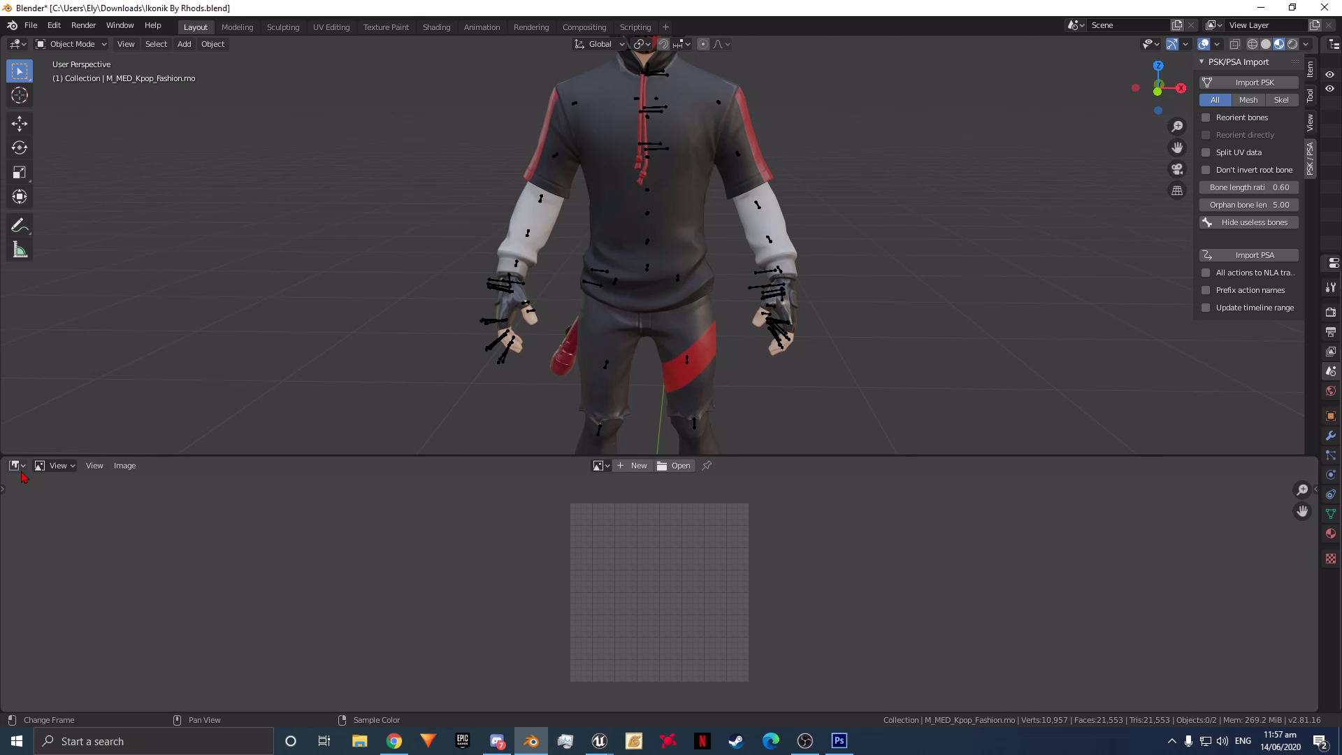
Change the lower image editor area to a Timeline and shrink it to give the 3D viewport more height
left_click(15, 466)
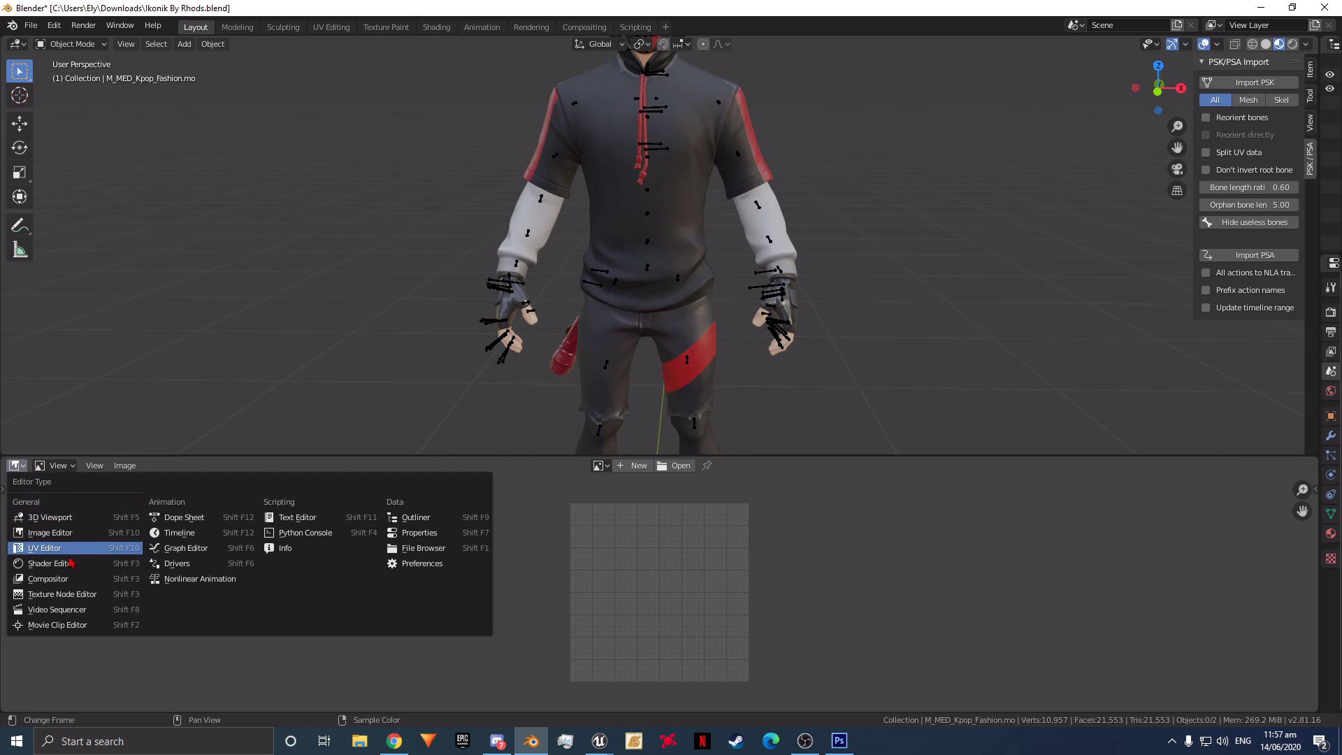
left_click(203, 534)
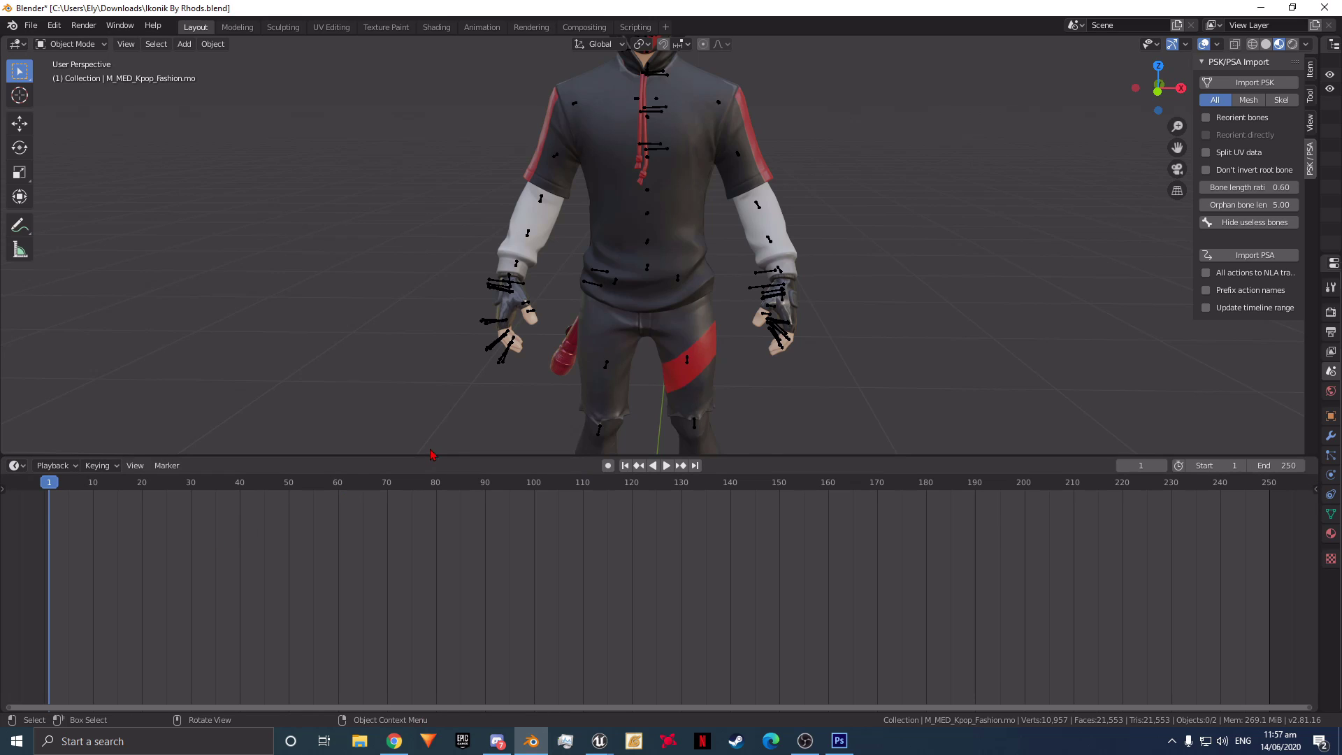
left_click_drag(424, 456, 422, 728)
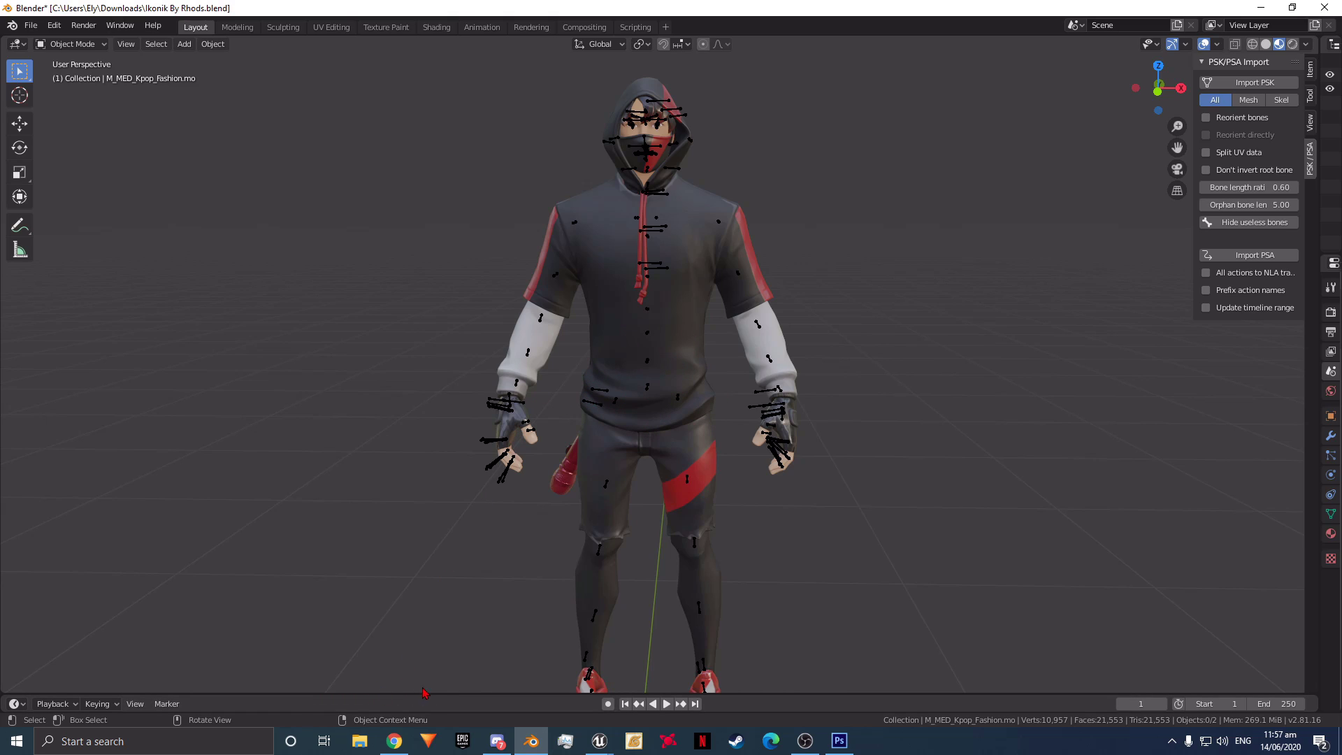
Enlarge the area below the 3D viewport and change it from Timeline to the Shader Editor
left_click_drag(421, 693, 434, 445)
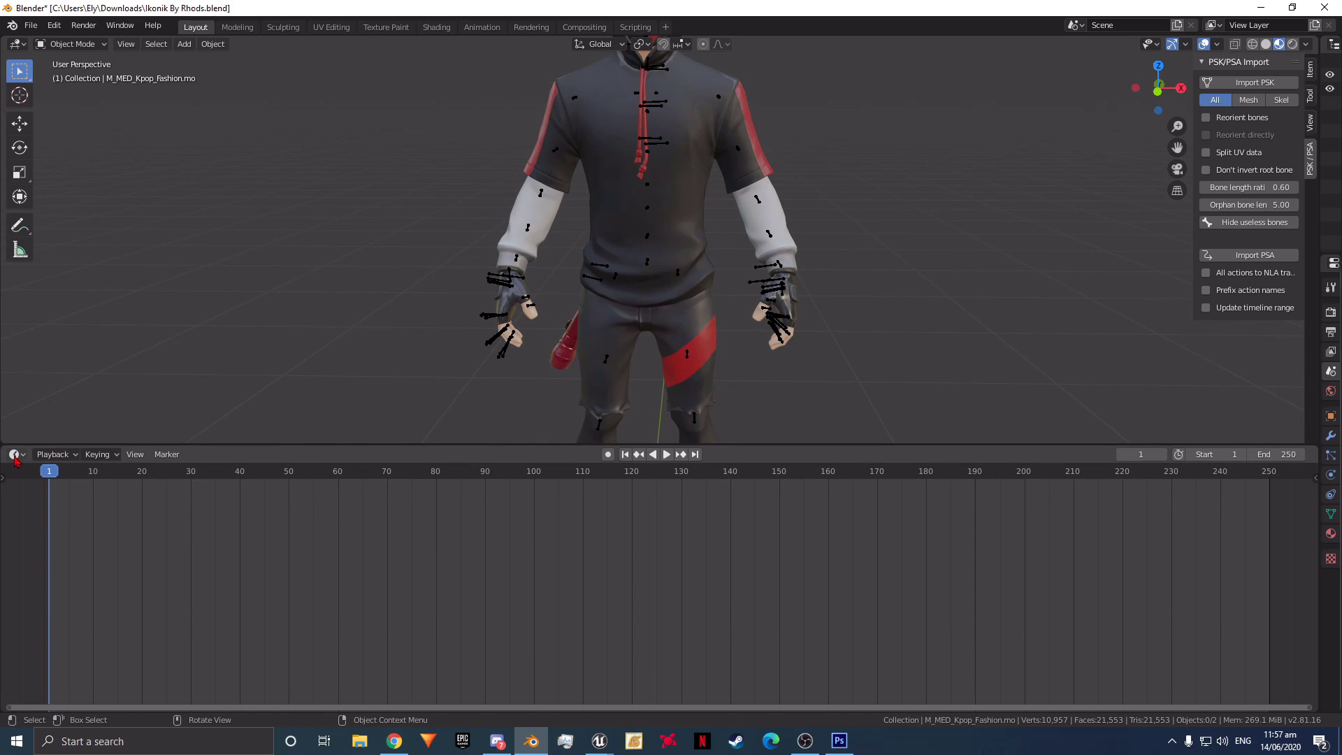
left_click(14, 455)
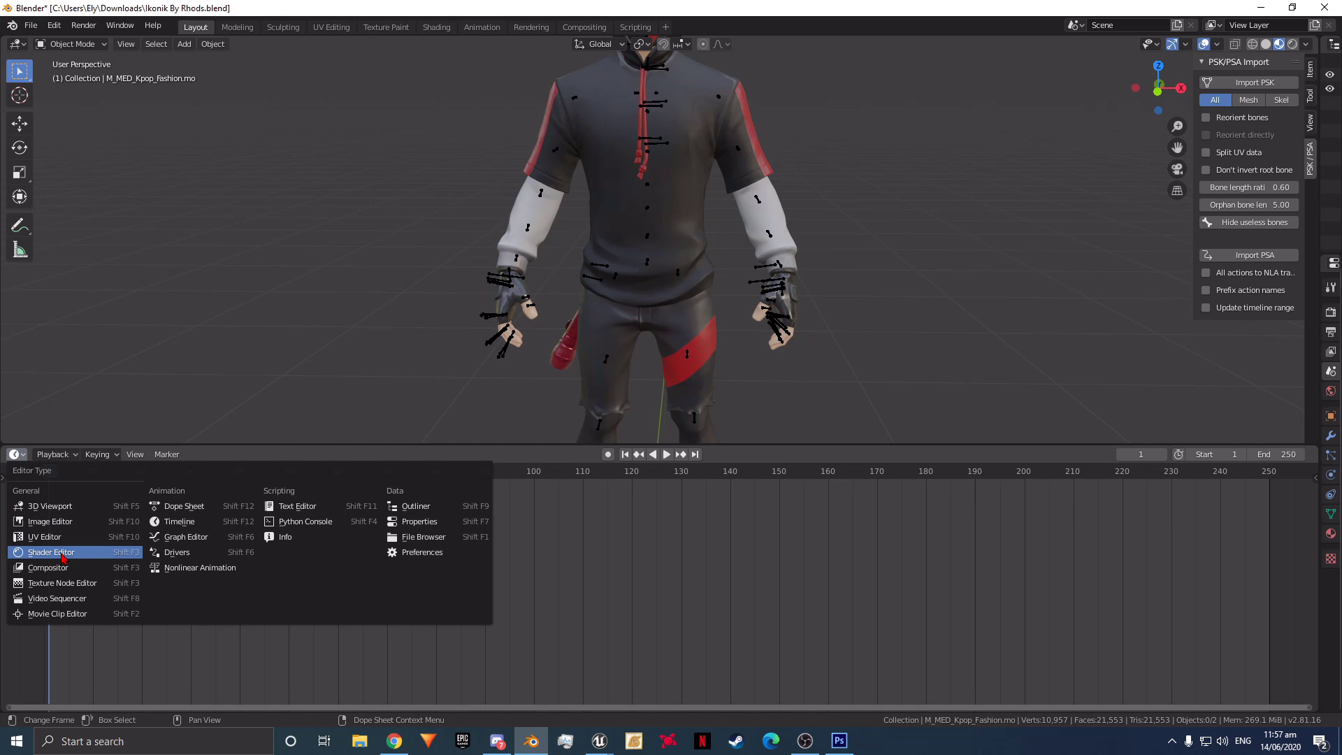
left_click(62, 556)
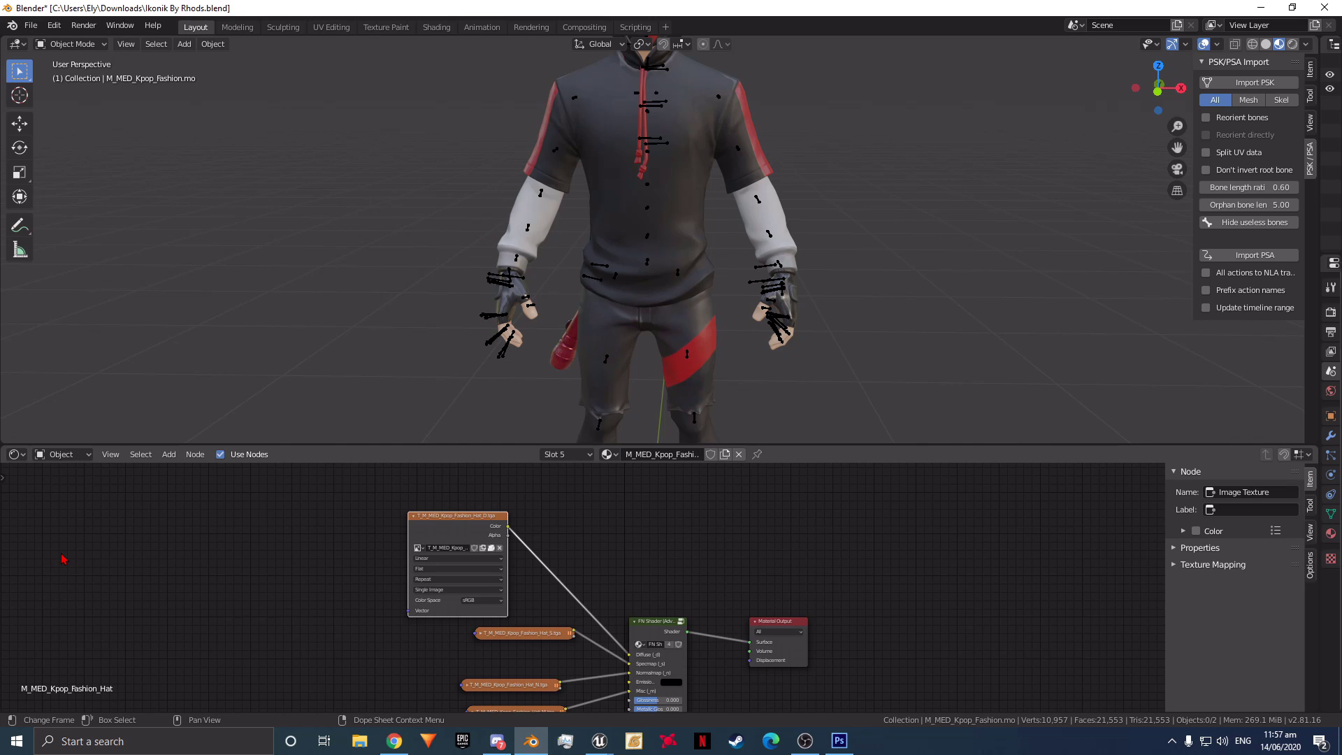
left_click(739, 530)
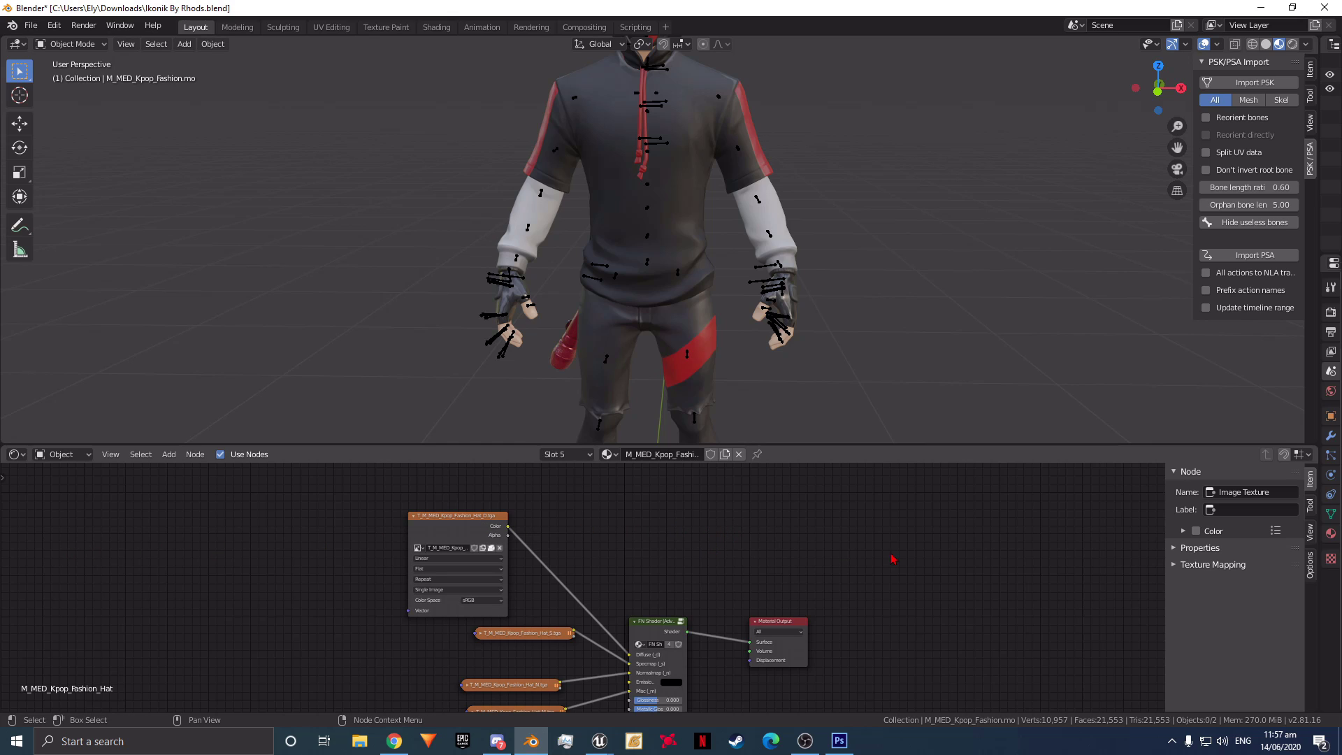
scroll(589, 603, "up", 4)
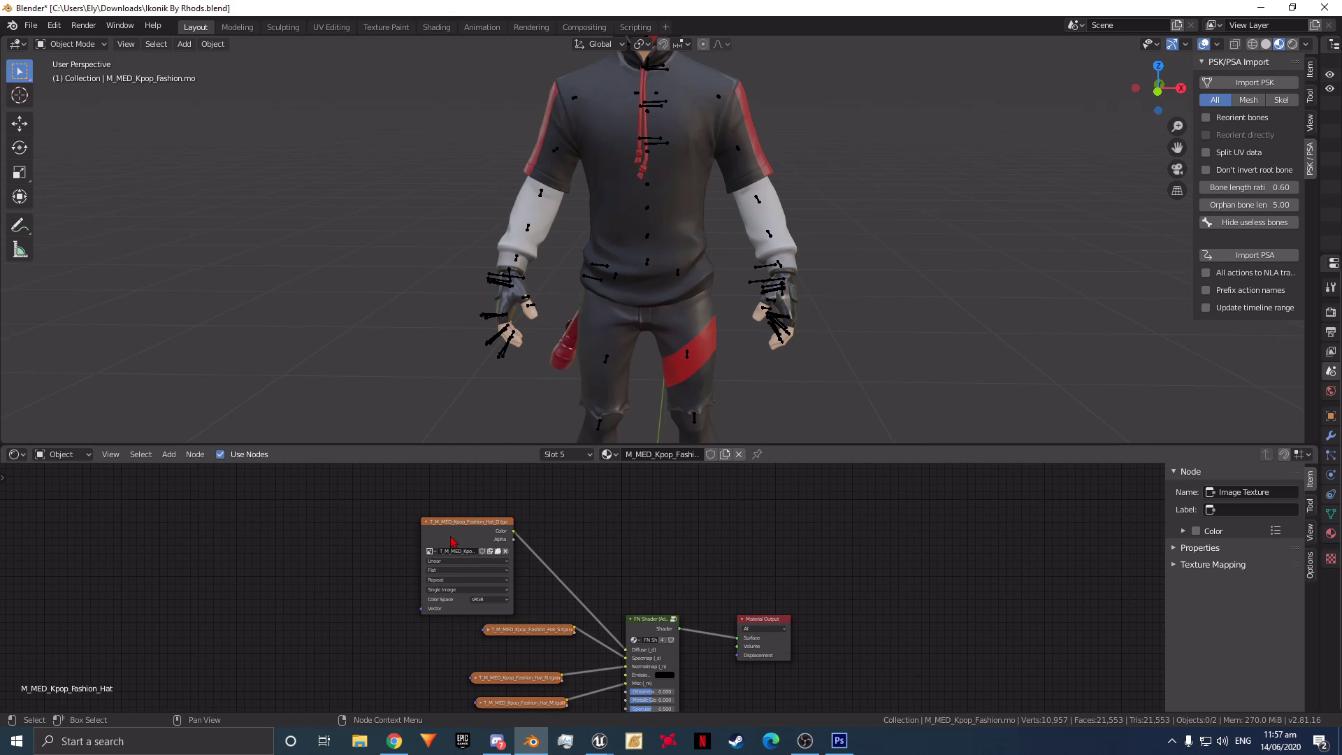
scroll(517, 554, "down", 1)
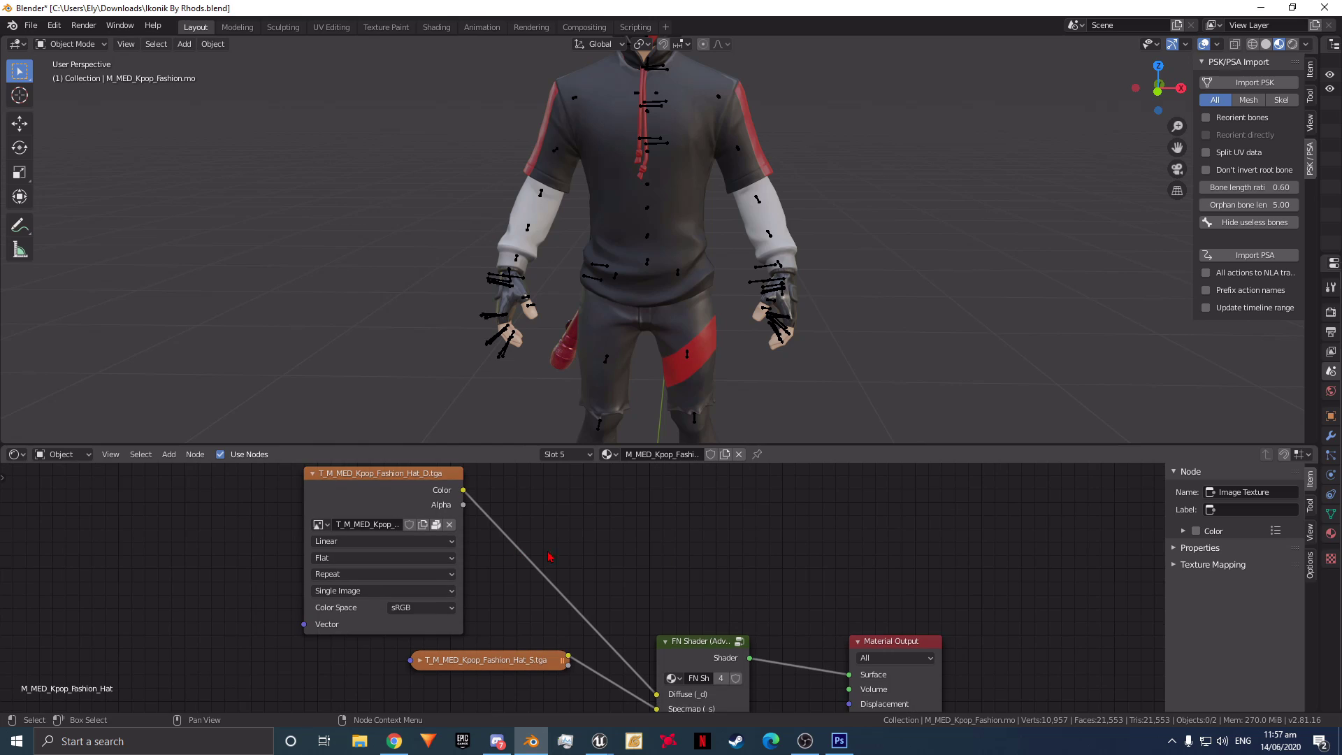
scroll(1165, 549, "up", 2)
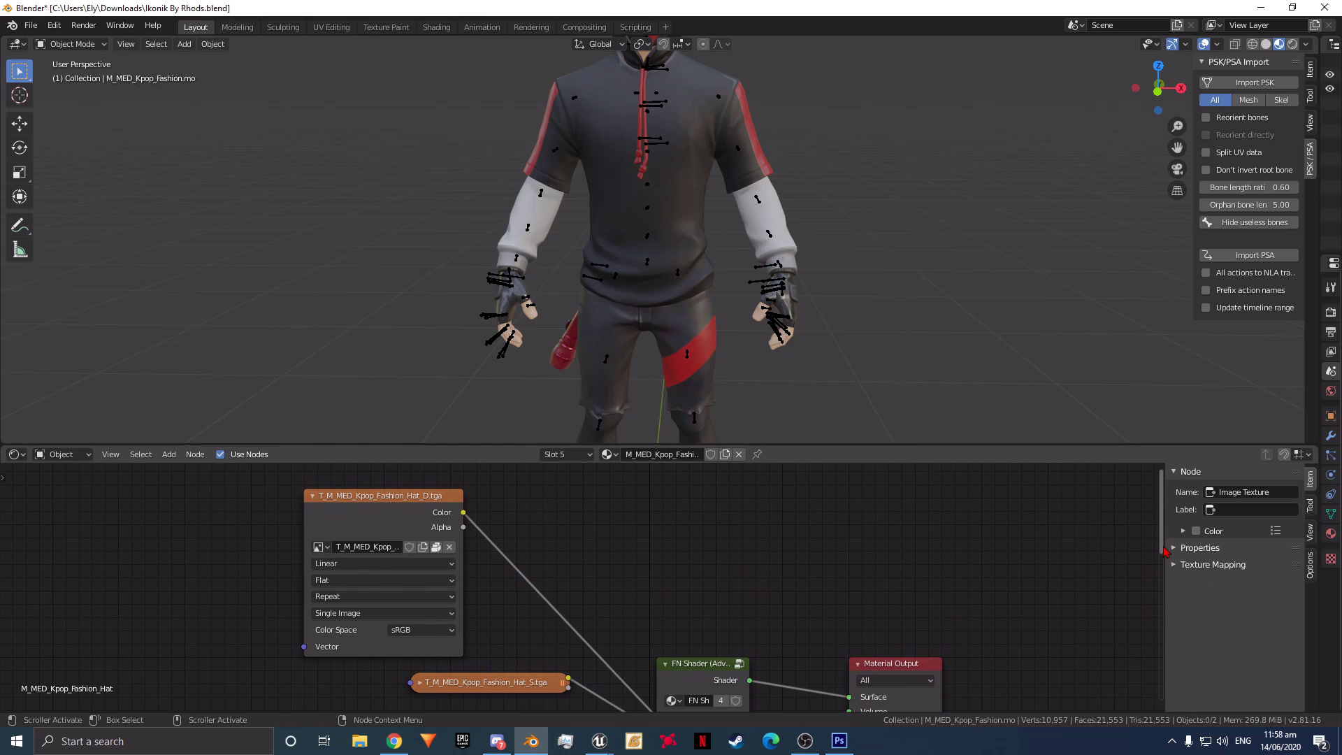
Rearrange the shader nodes, show the M_MED_KpopFashion_Body material, and widen its T_M_MED_KpopFashion_Body_D.tga node so the full image name can be read
left_click_drag(705, 675, 770, 572)
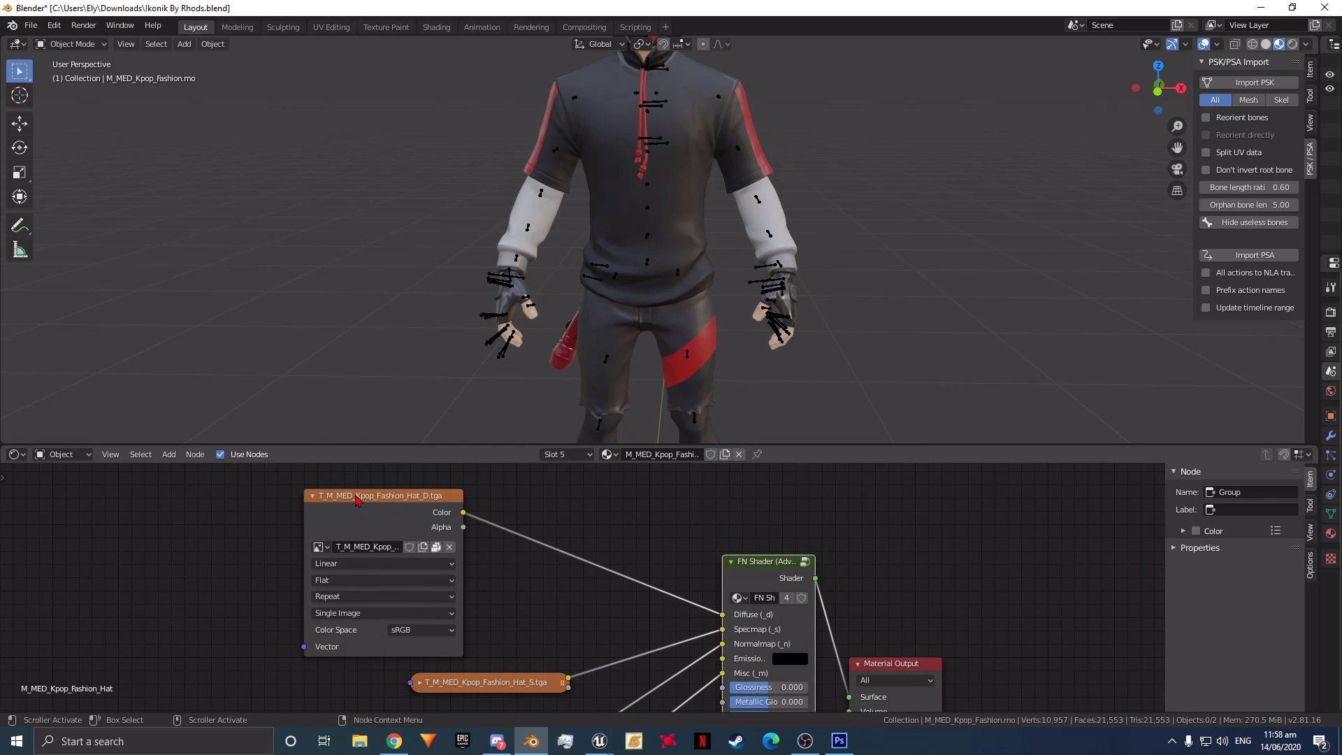
left_click(357, 498)
left_click_drag(358, 500, 415, 512)
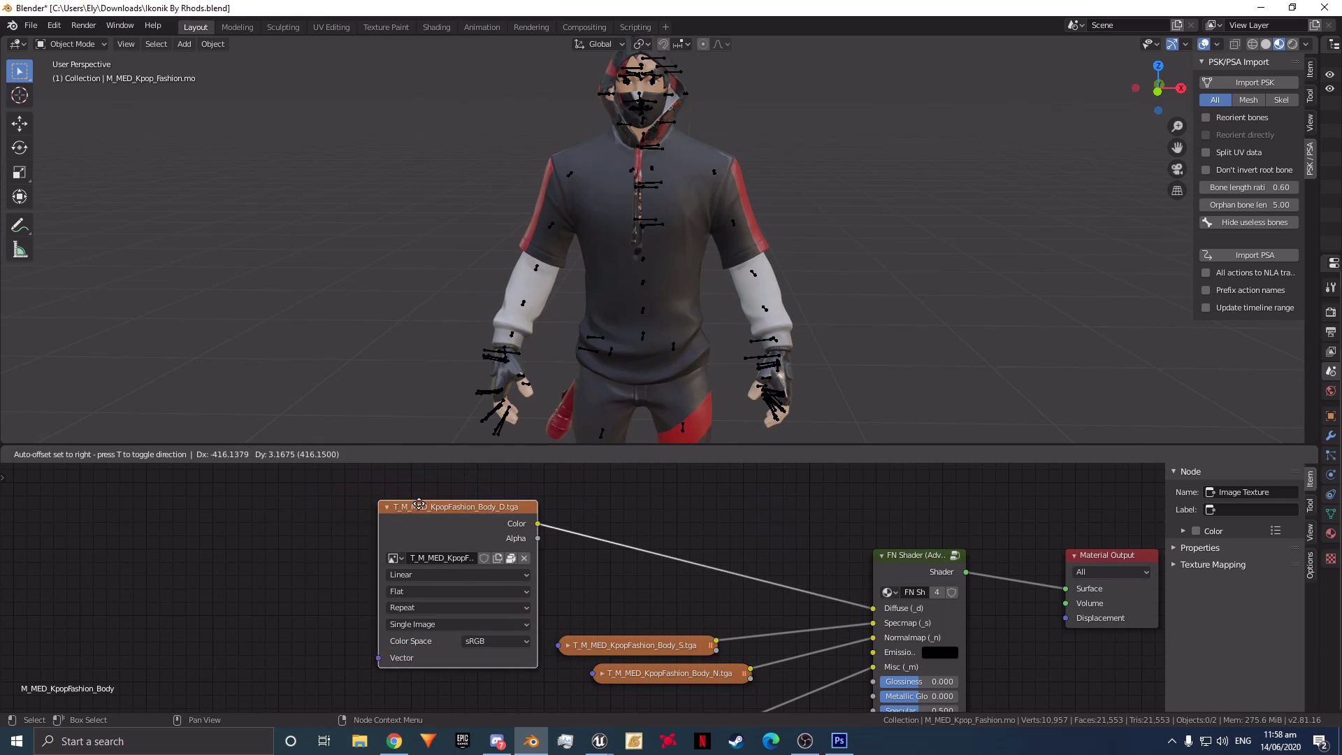
left_click_drag(417, 503, 265, 503)
left_click(401, 543)
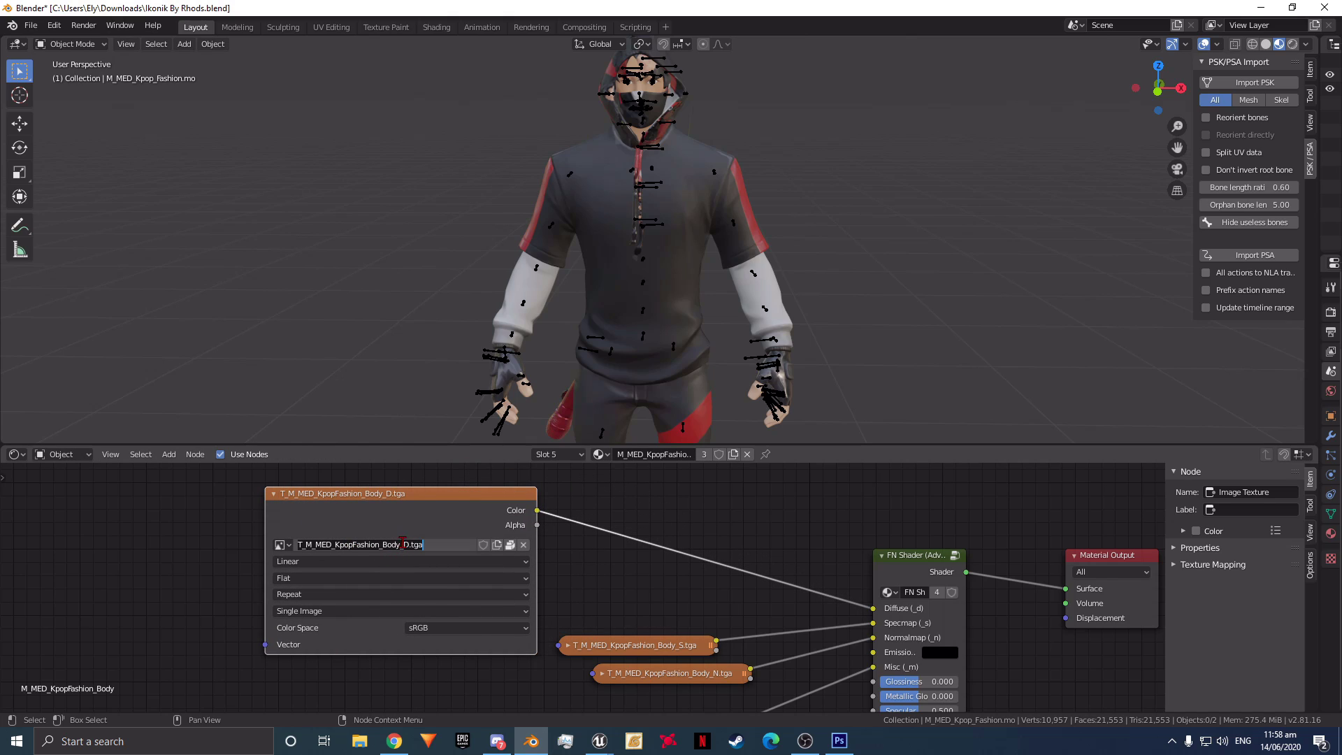
left_click(402, 543)
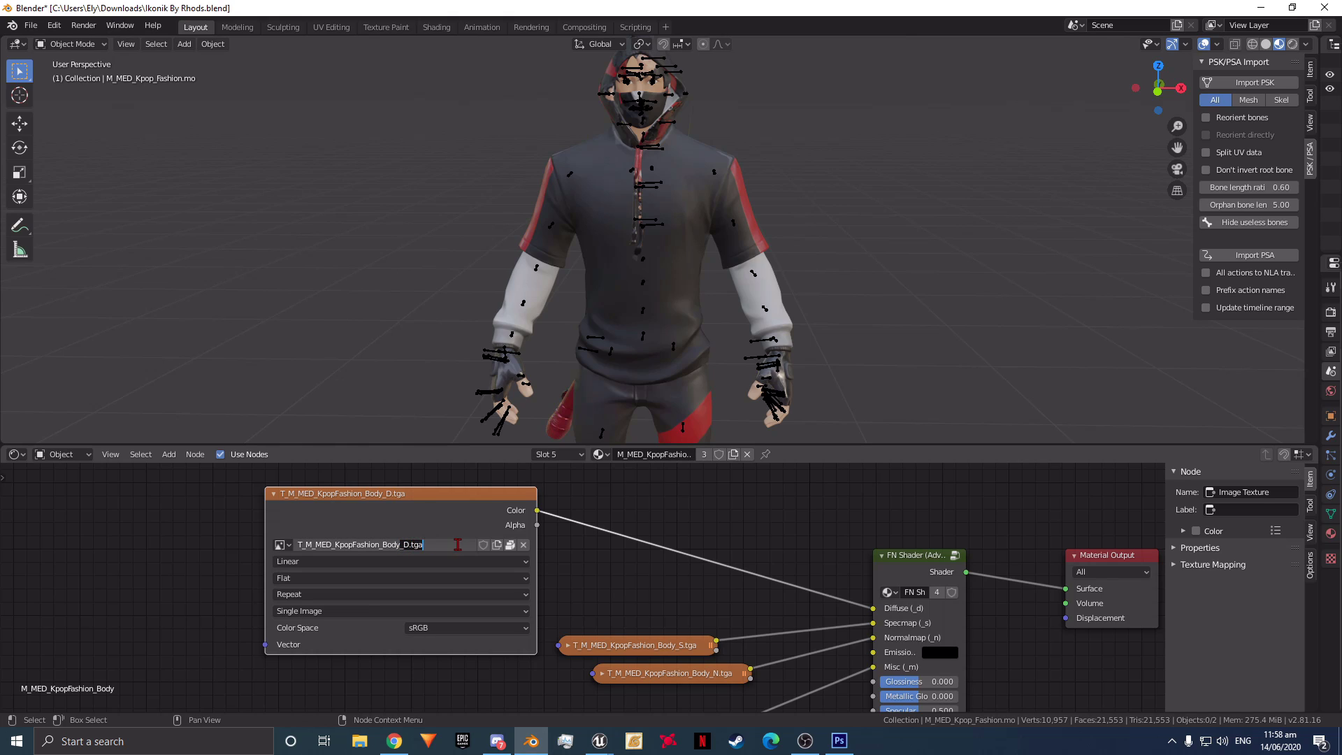
key("Right")
key("Return")
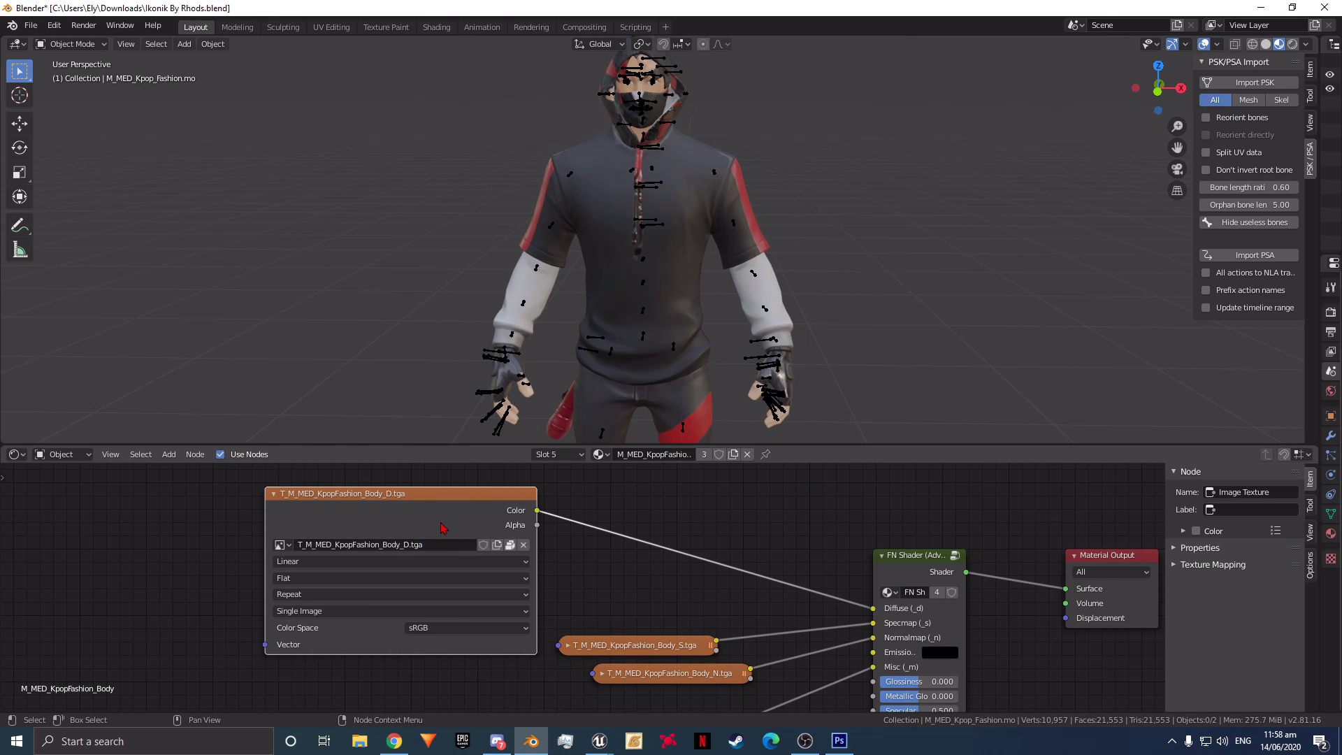
Replace the body material's T_M_MED_KpopFashion_Body_D.tga image with custom body d.jpg from the Desktop folder
left_click(523, 545)
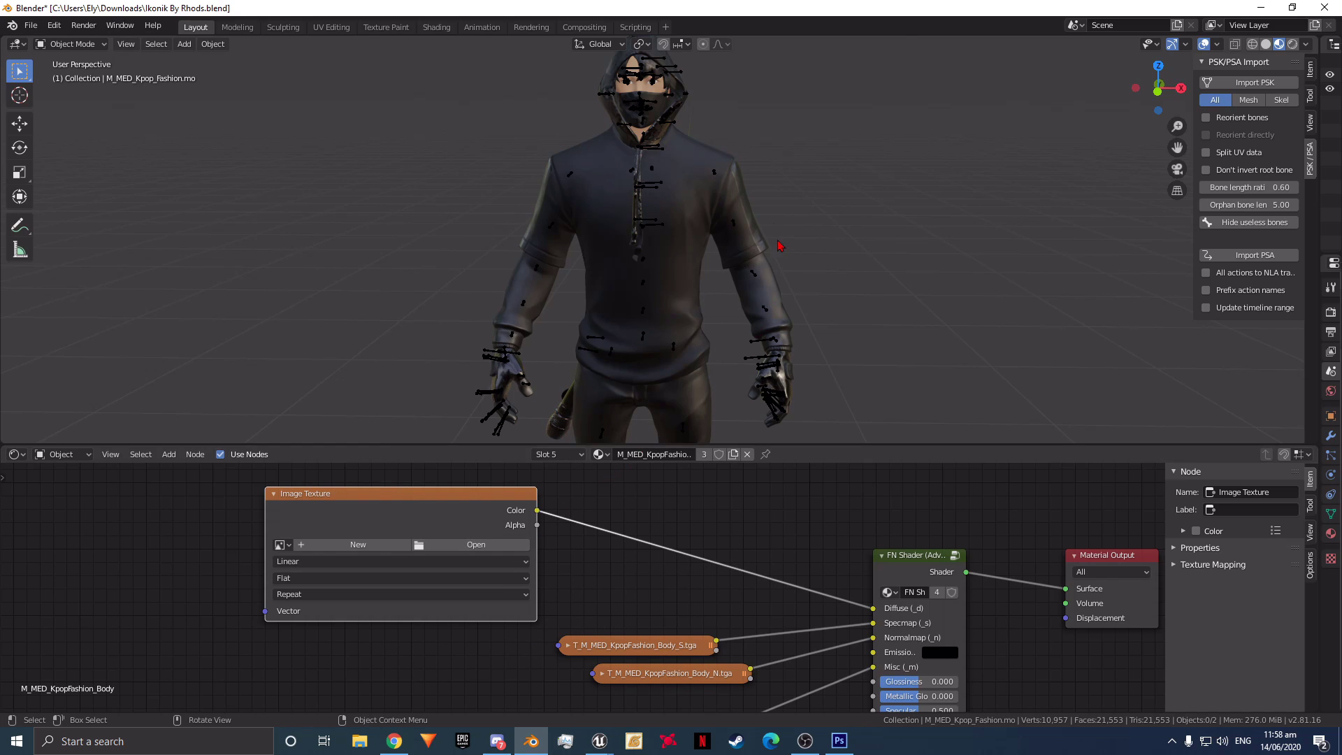
left_click(480, 547)
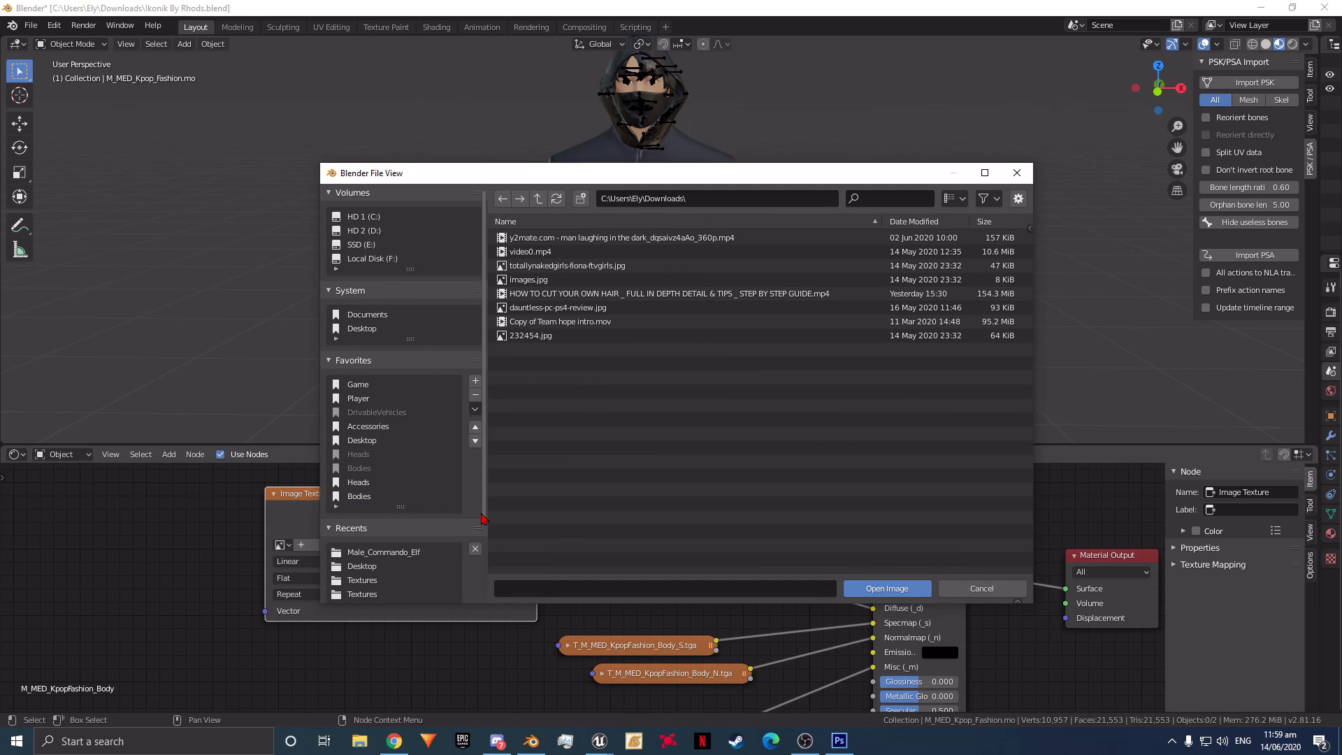
left_click(362, 565)
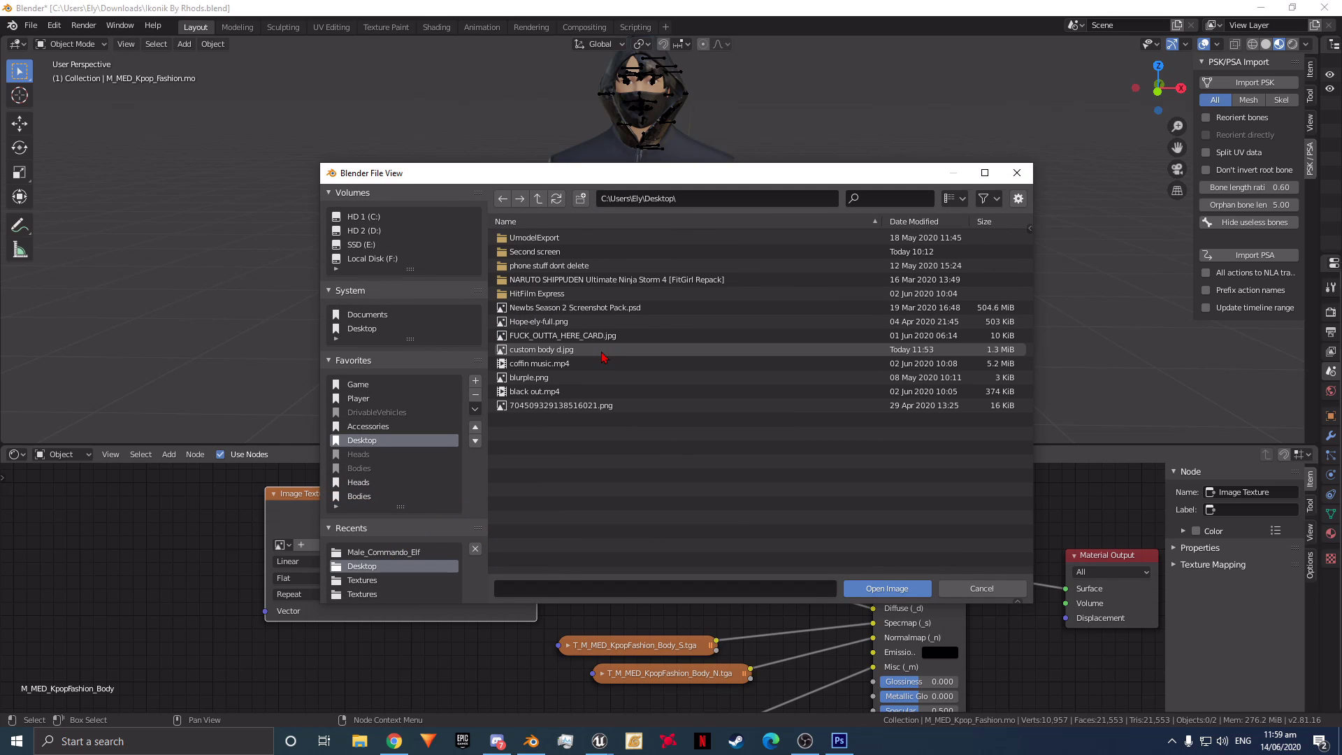
double_click(603, 350)
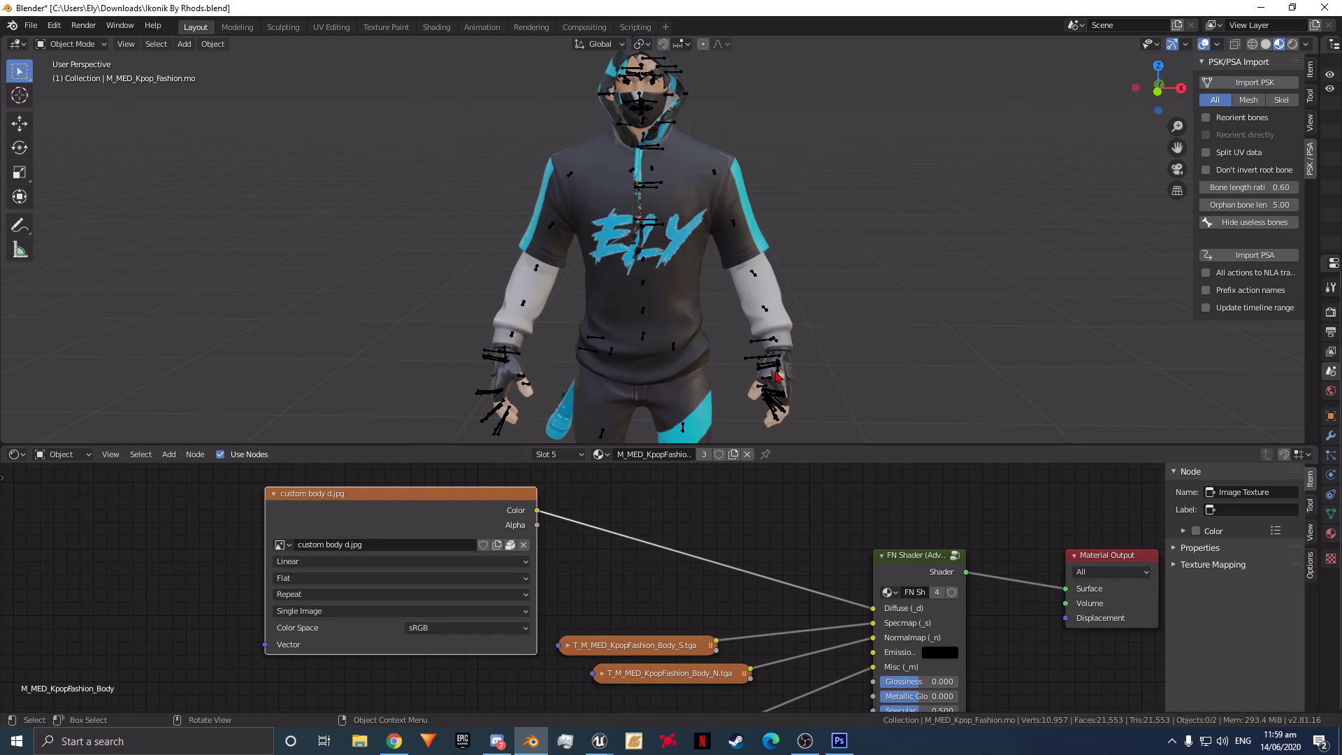
Examine the custom body texture on the model, both close up on the chest and from farther away
scroll(807, 332, "up", 3)
scroll(807, 333, "down", 4)
scroll(807, 333, "up", 4)
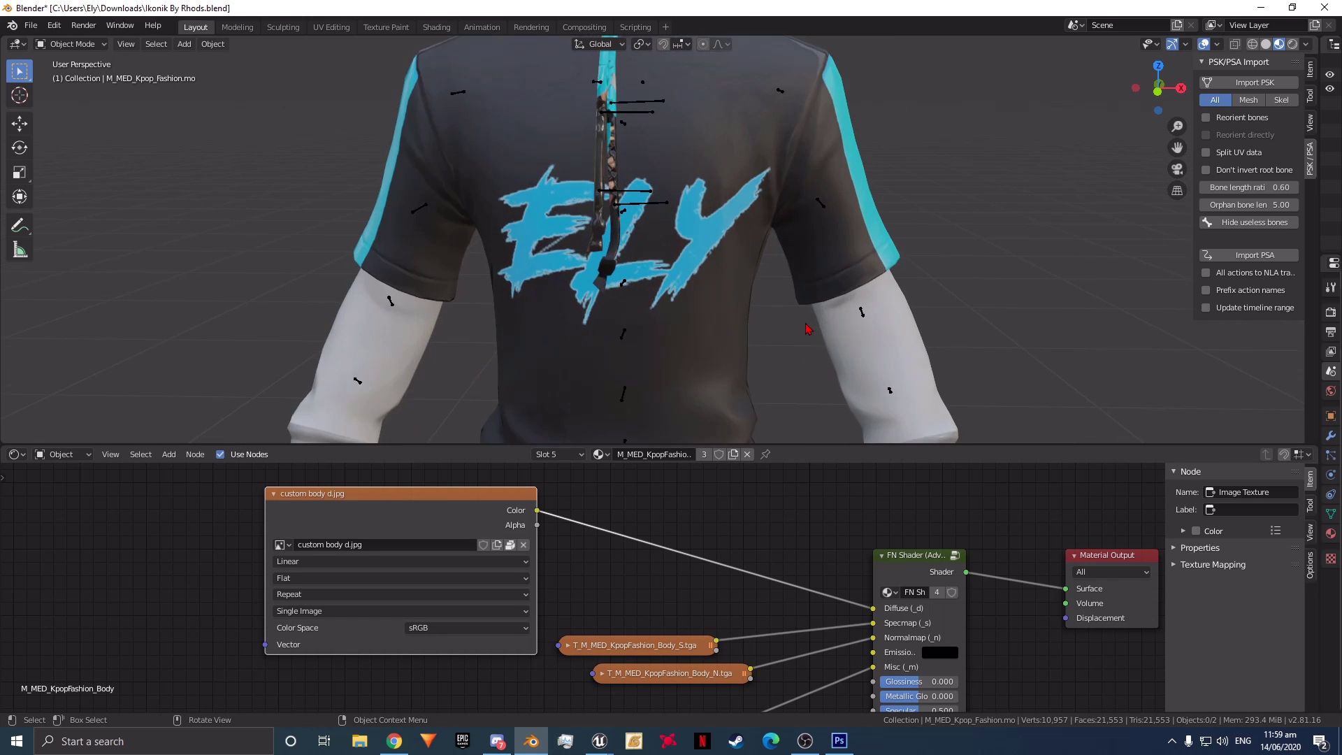
scroll(806, 328, "down", 4)
scroll(807, 329, "down", 2)
scroll(807, 329, "up", 3)
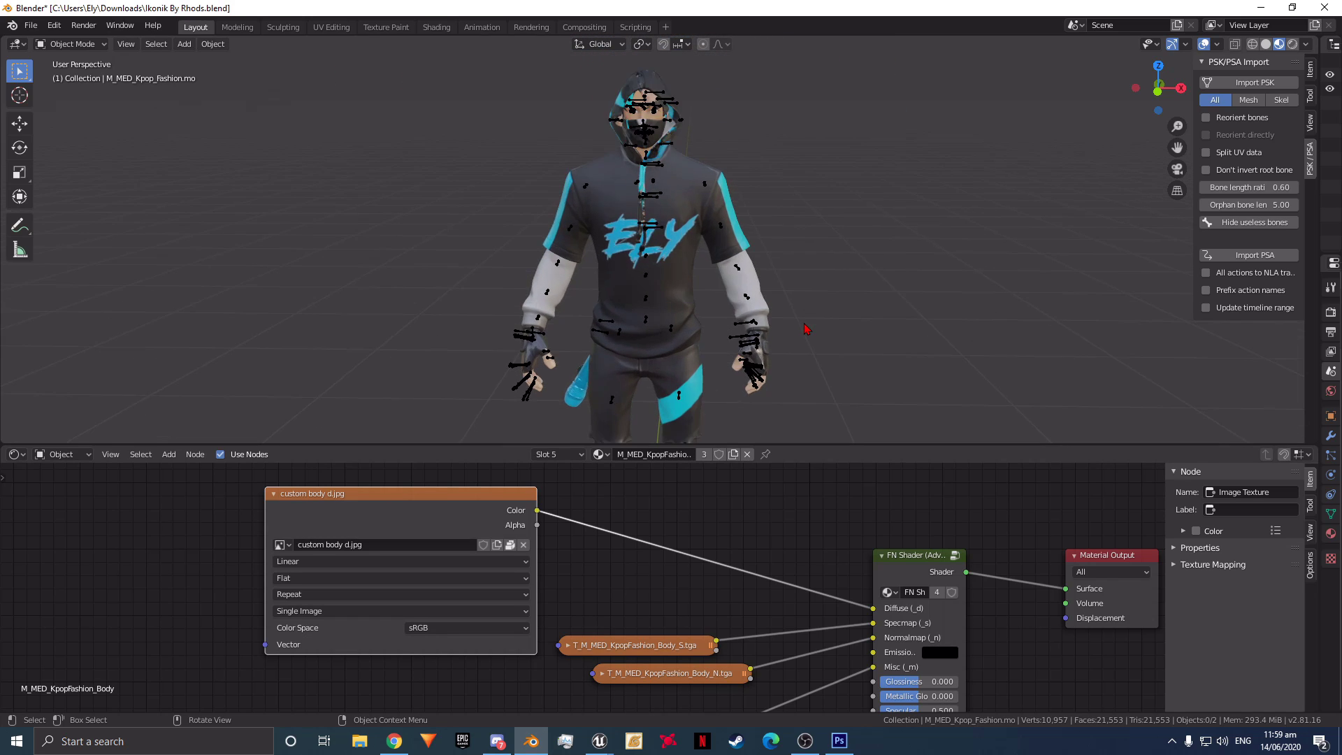
scroll(807, 329, "down", 2)
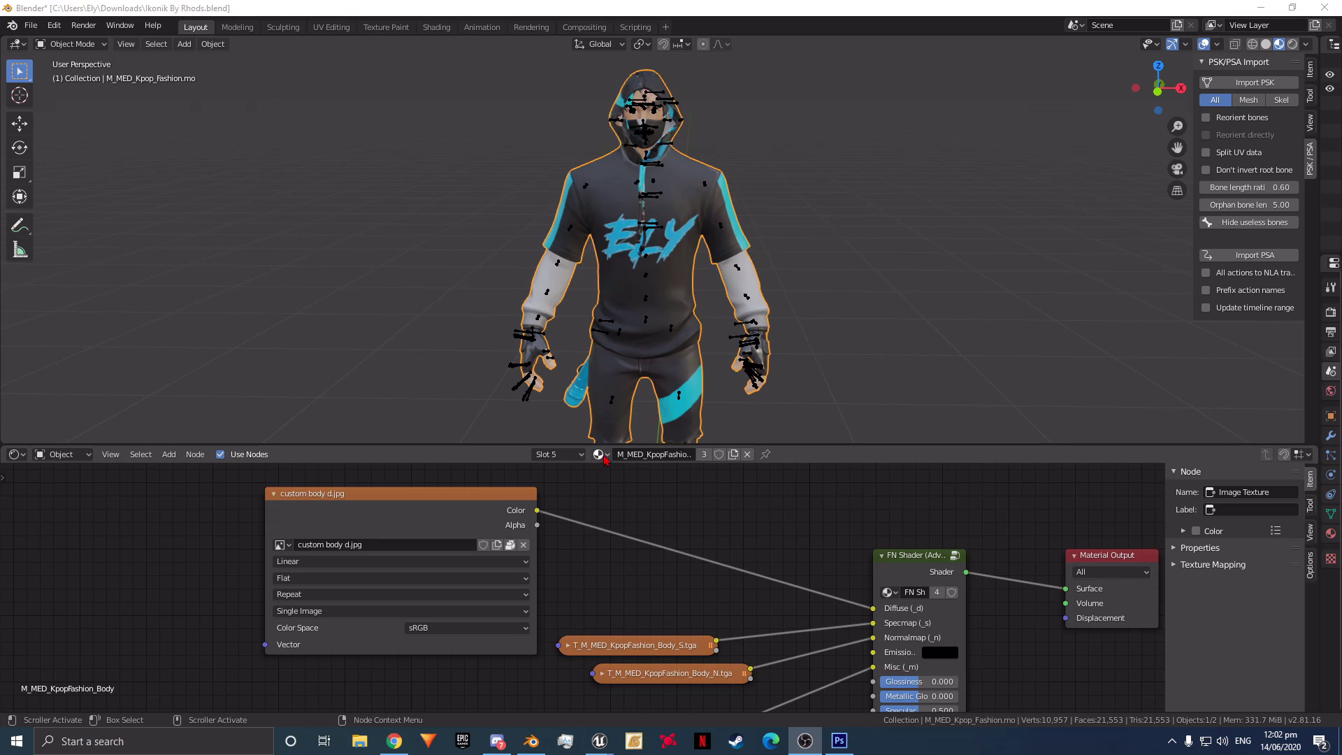
Switch Slot 5 to the M_MED_Kpop_Fashion_Hat material and unlink the T_M_MED_Kpop_Fashion_Hat_D.tga image from its texture node
left_click(599, 454)
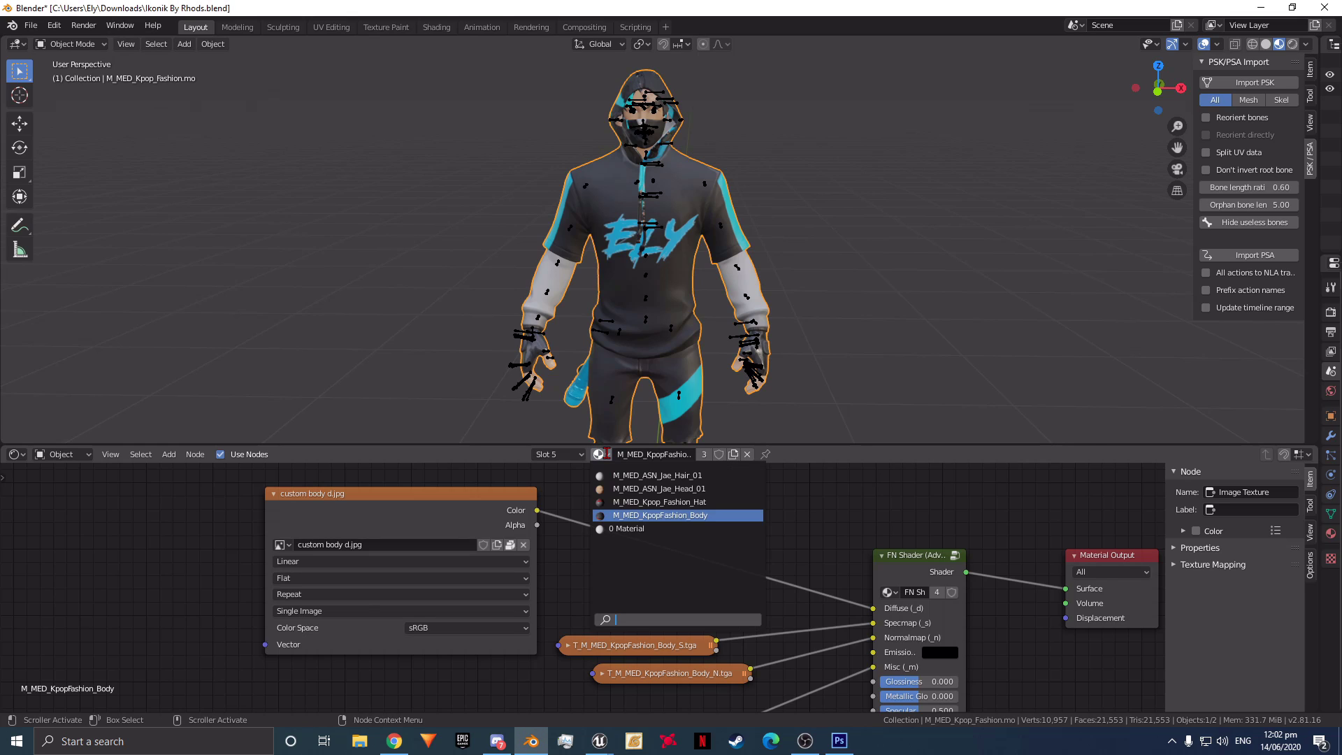
left_click(696, 503)
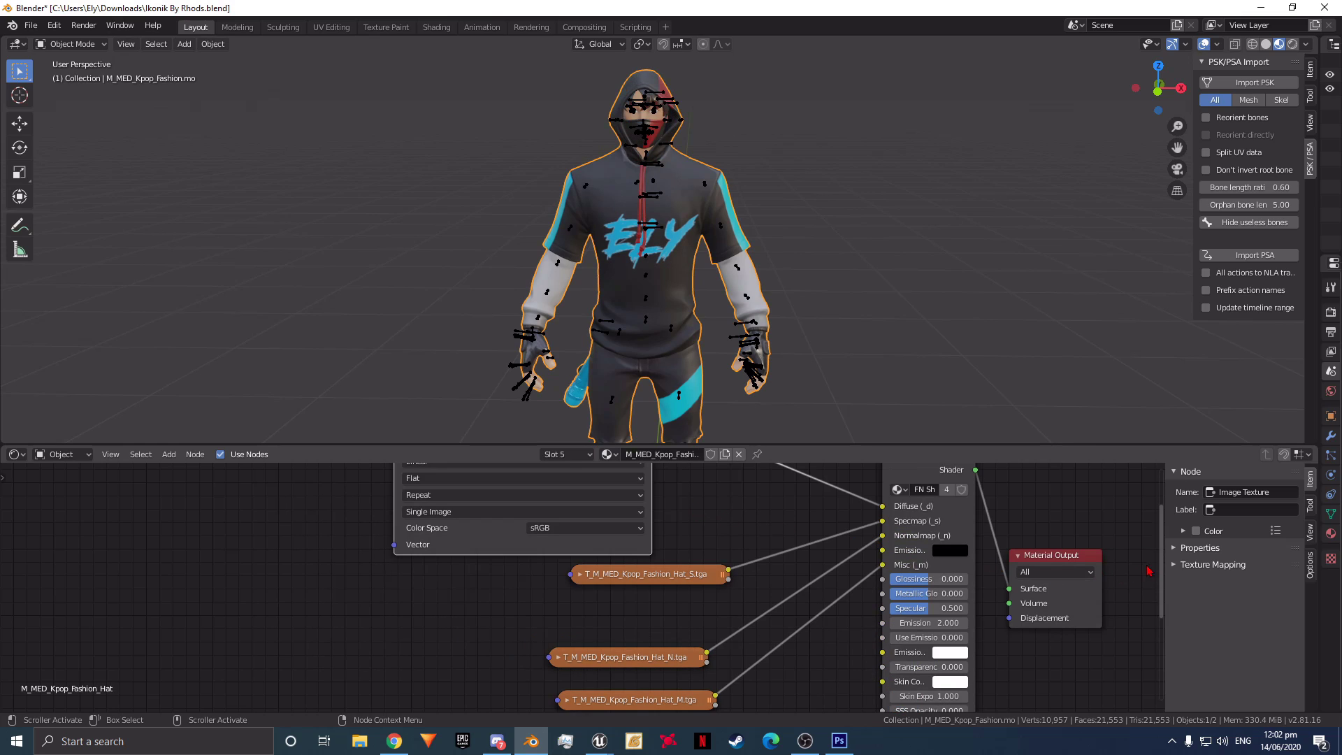
scroll(618, 541, "up", 4, "shift")
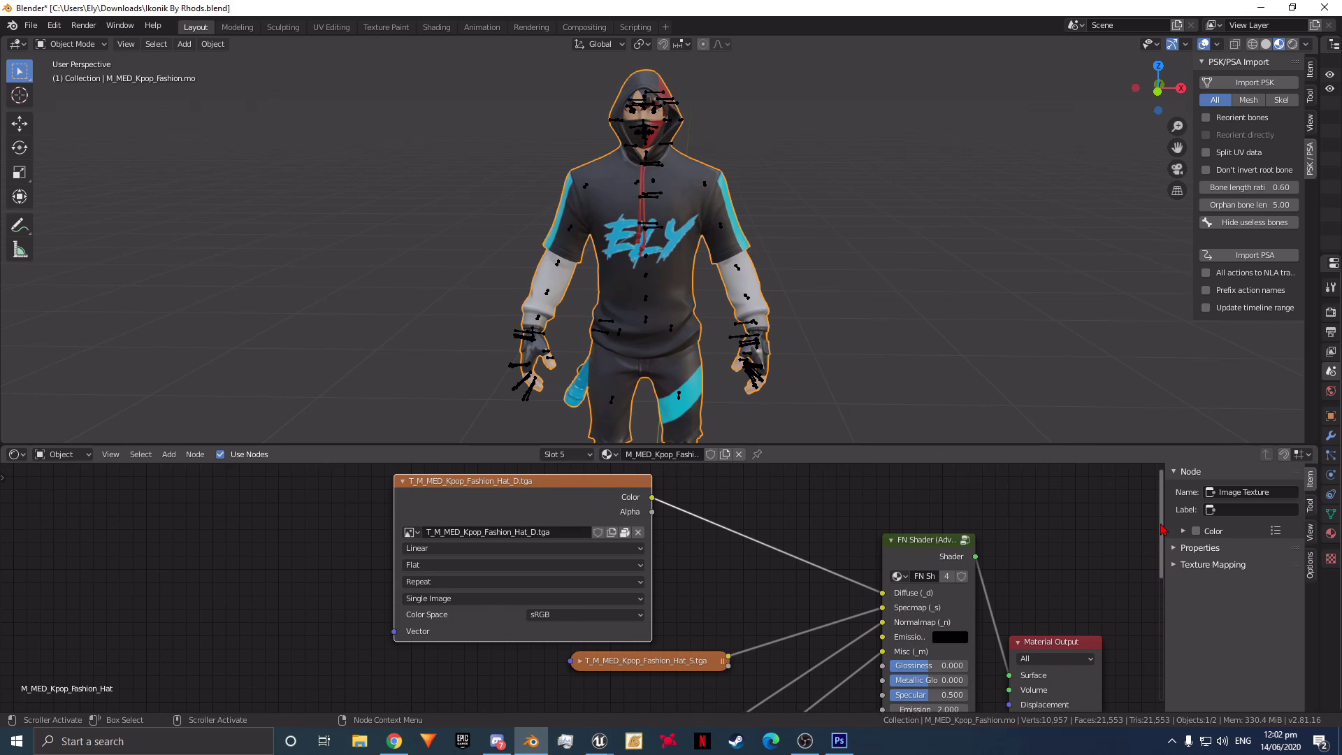
left_click(638, 540)
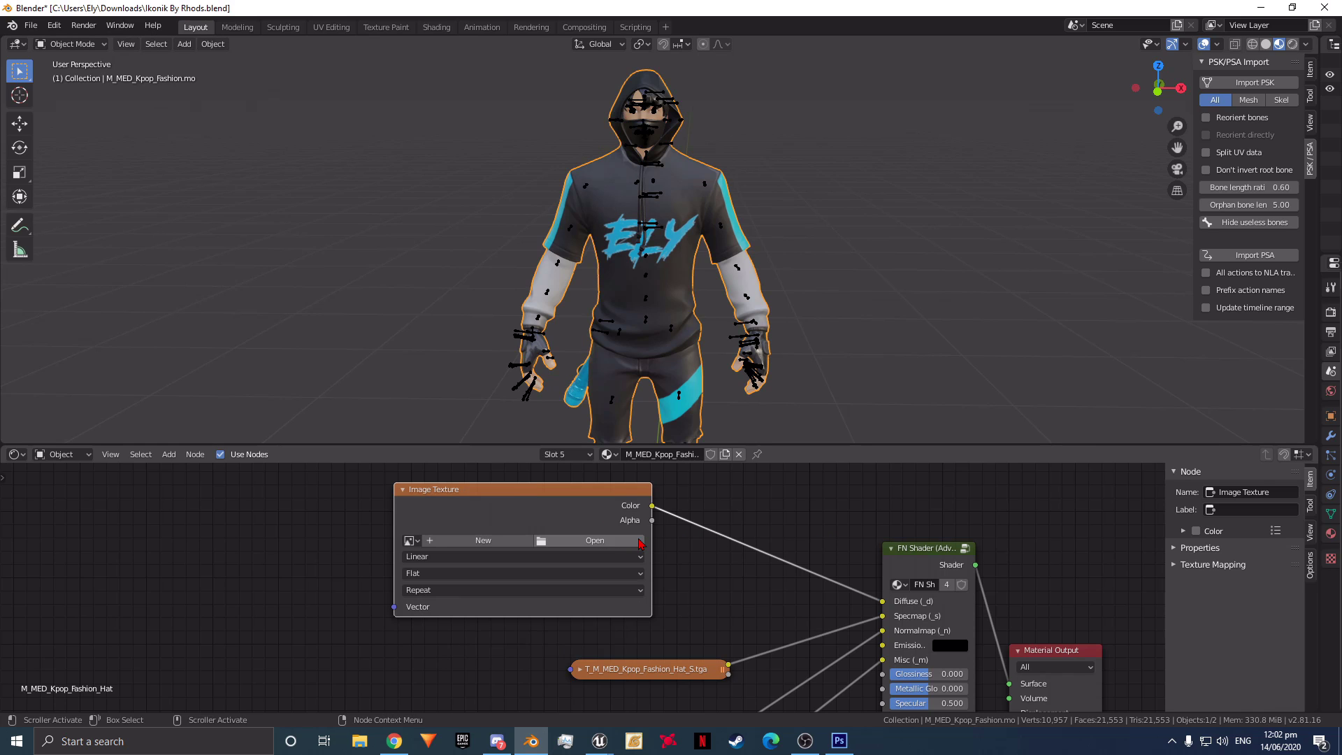
Load hood d texture.jpg from the Desktop folder into the hat material's empty diffuse image texture node
scroll(874, 300, "up", 6)
left_click_drag(1177, 147, 1177, 391)
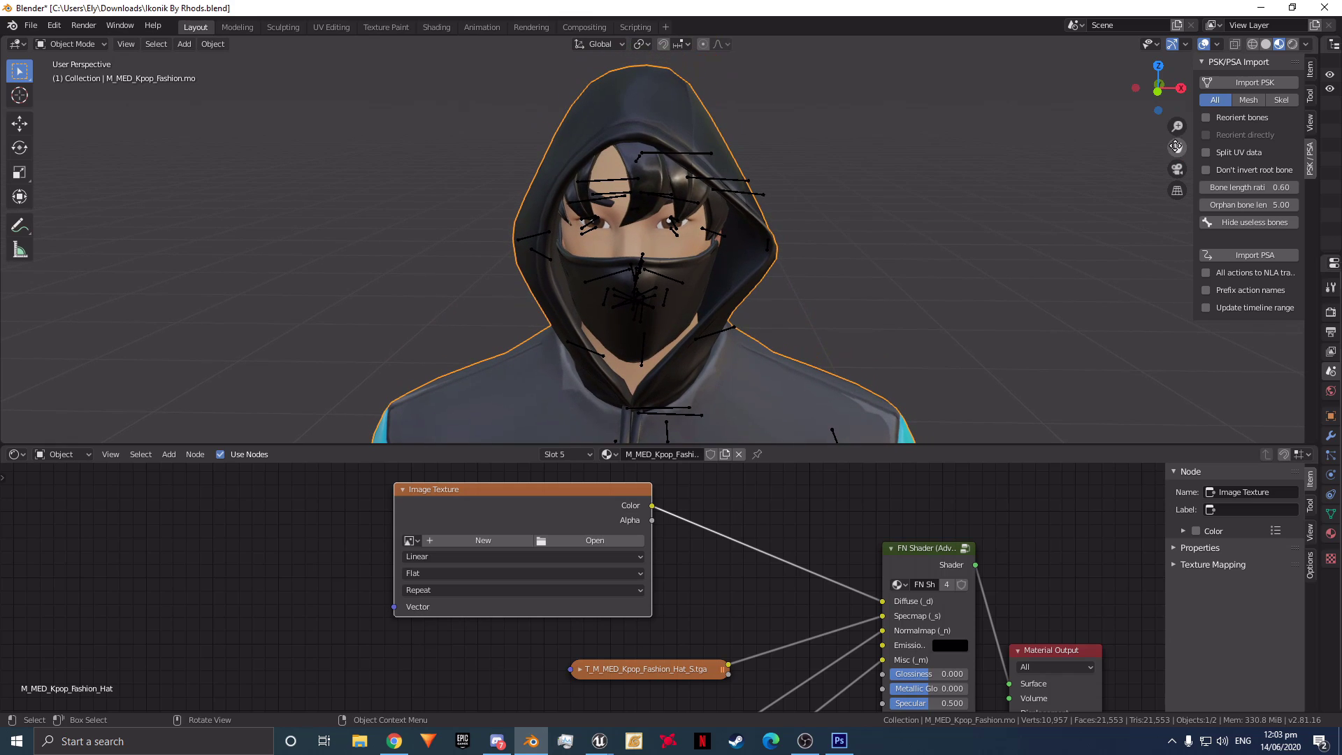
left_click(827, 283)
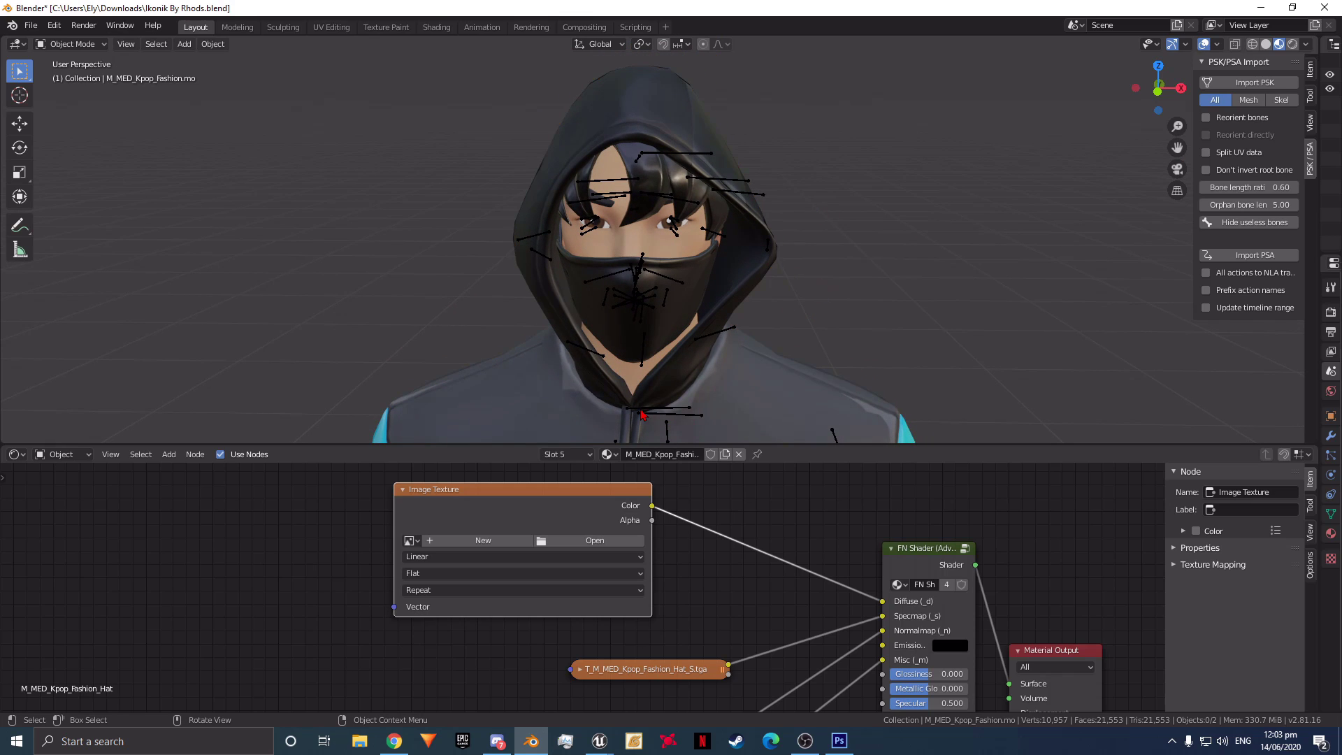
left_click(595, 541)
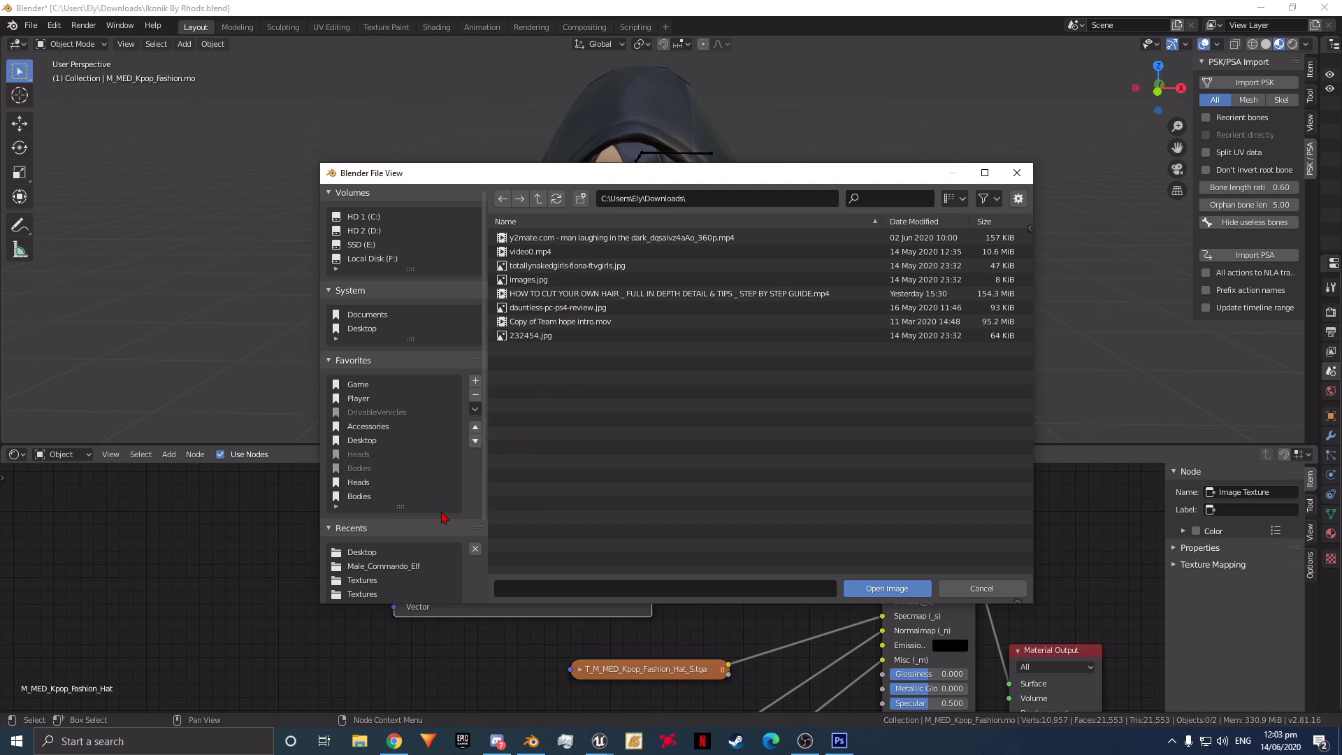
left_click(393, 552)
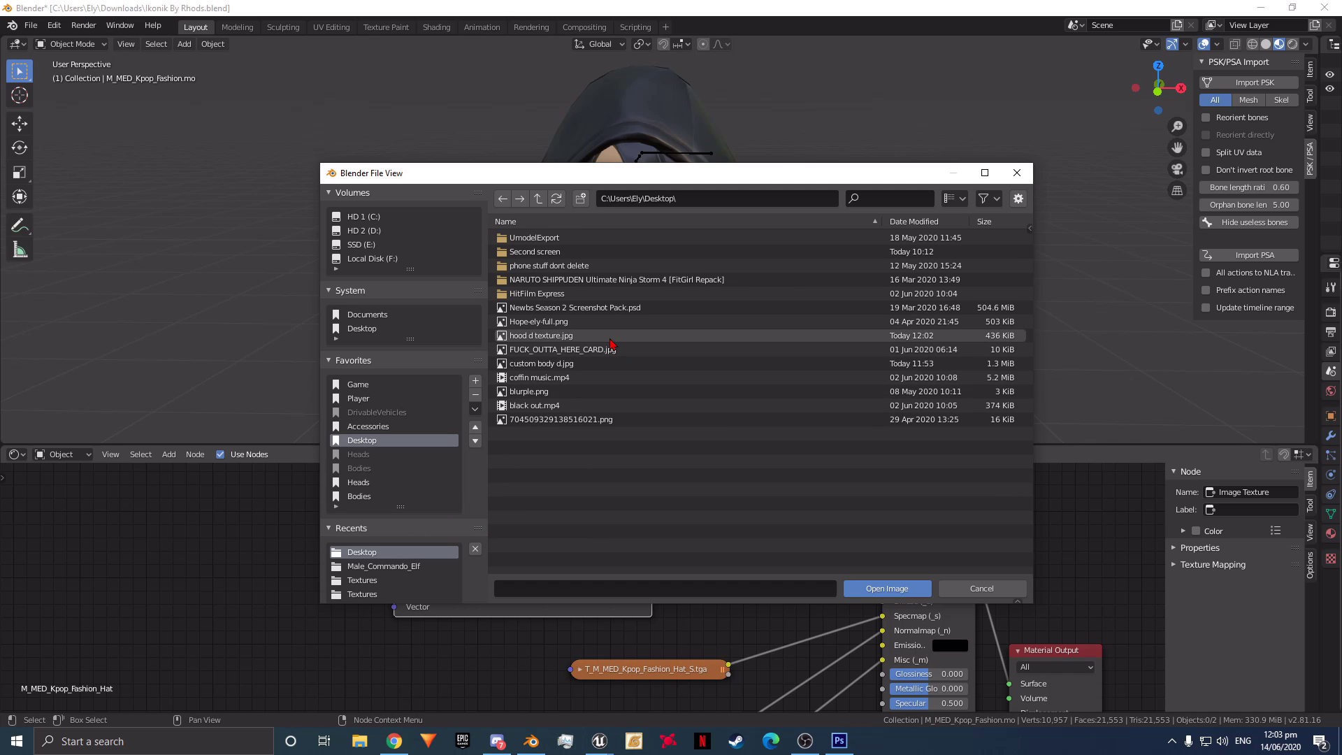
double_click(610, 339)
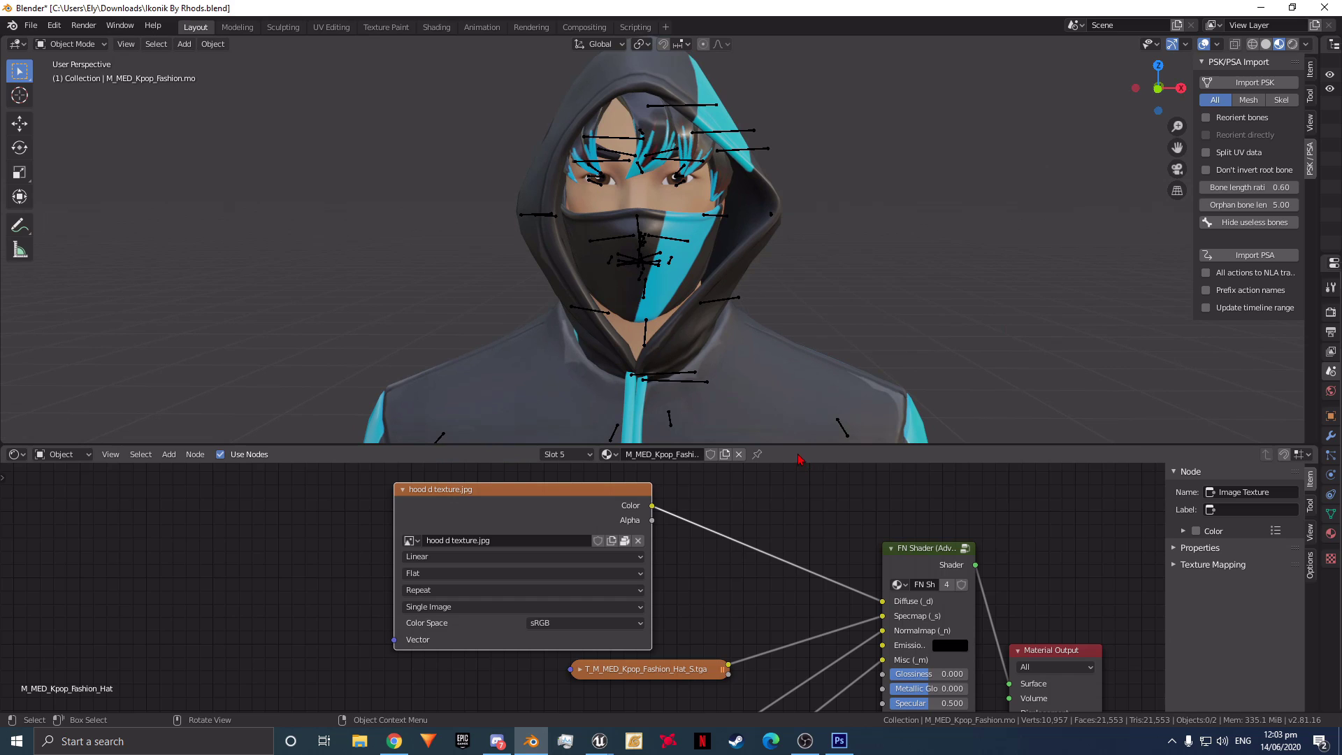
Shrink the Shader Editor, frame the whole character in the 3D viewport, and turn off the viewport overlays to hide the bones and grid
left_click_drag(796, 447, 796, 695)
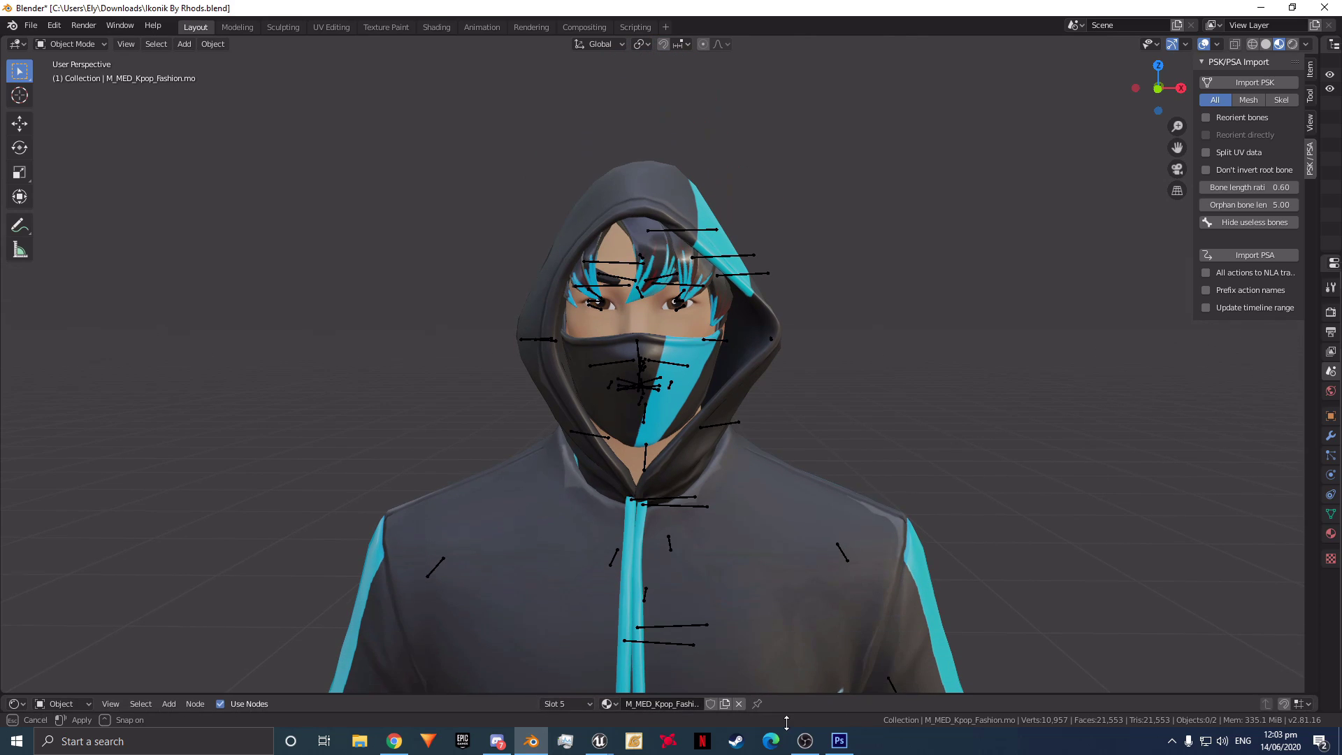
scroll(930, 384, "down", 8)
scroll(1153, 143, "up", 1)
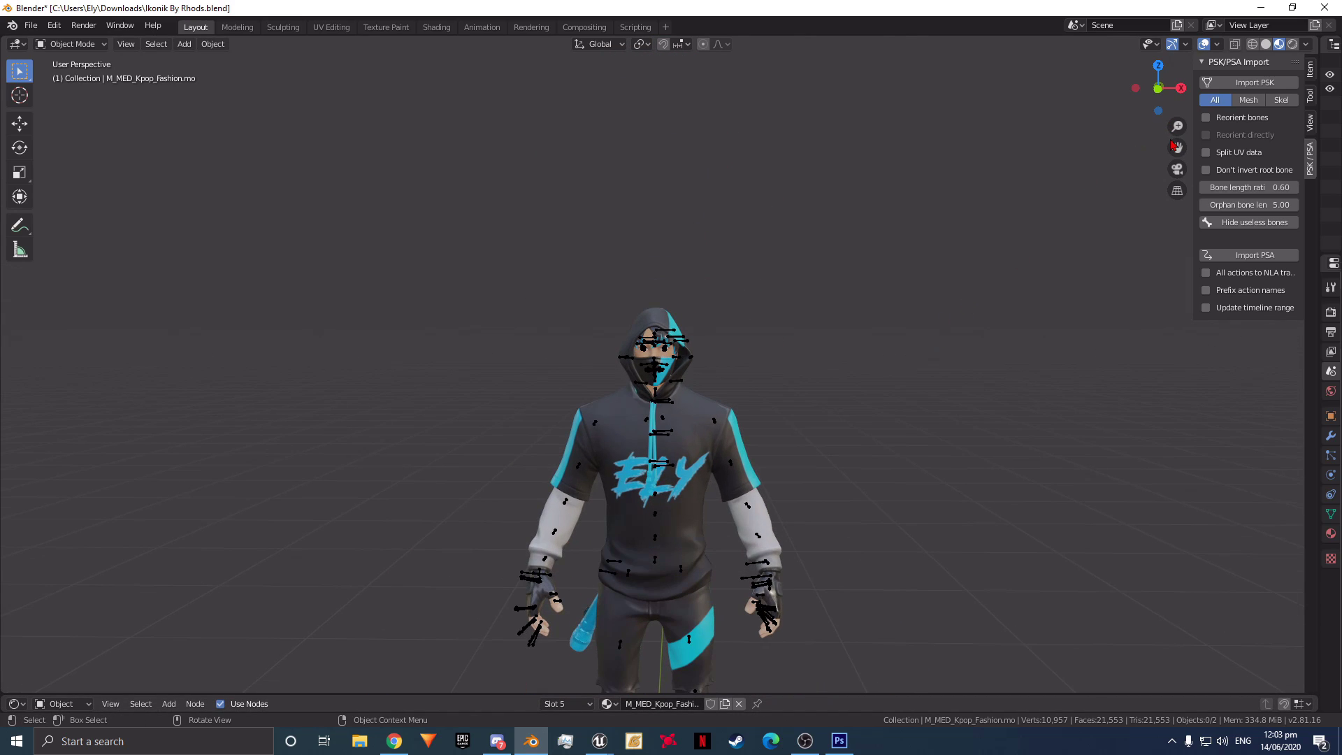
scroll(1173, 145, "down", 1)
scroll(1174, 146, "up", 6)
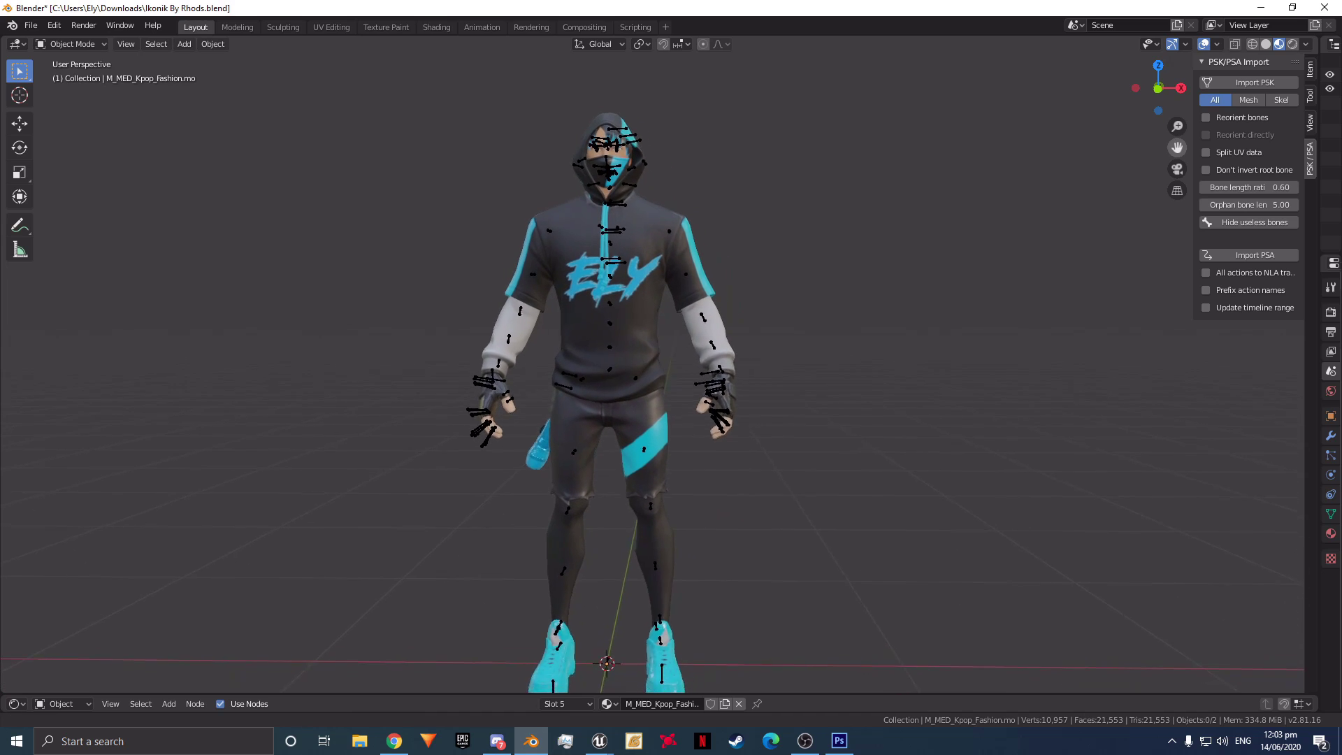
left_click(1203, 44)
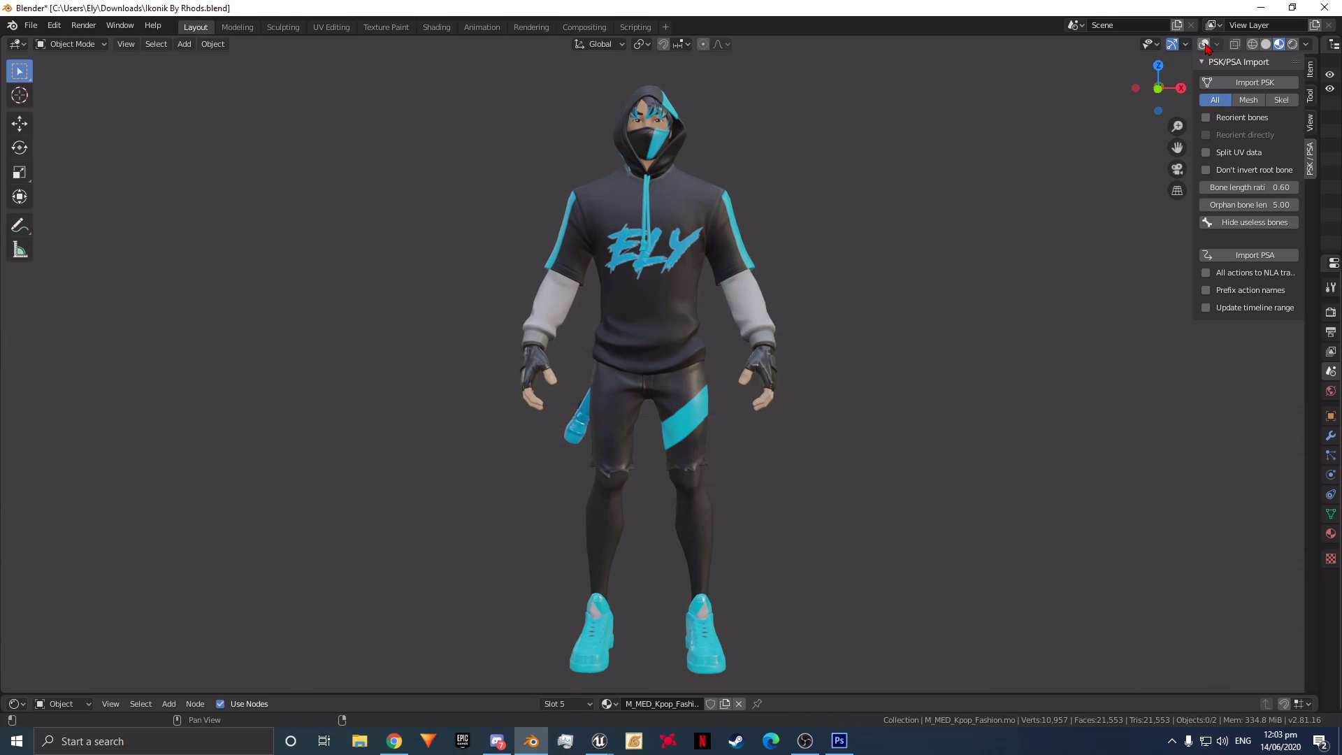
left_click_drag(1180, 88, 1163, 96)
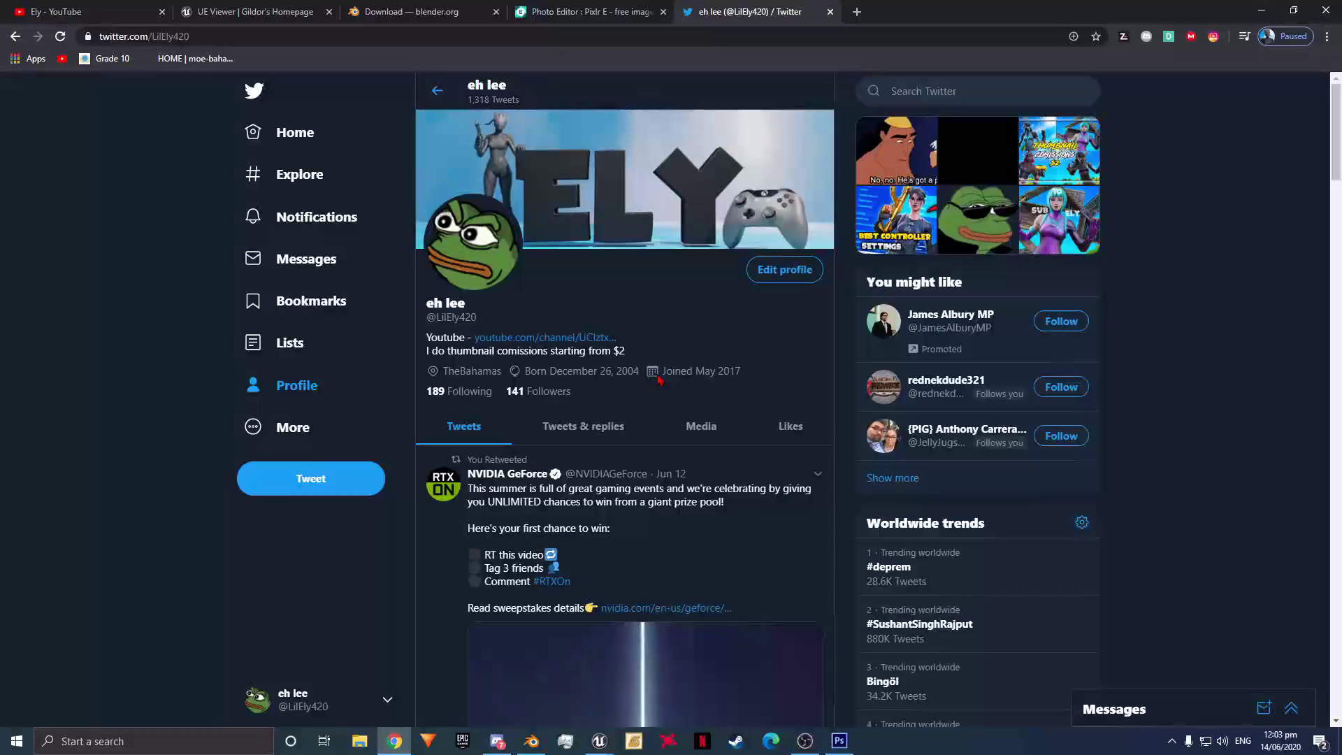
In Chrome, look through the tweets on the Twitter profile page and return to its header
scroll(658, 381, "down", 3)
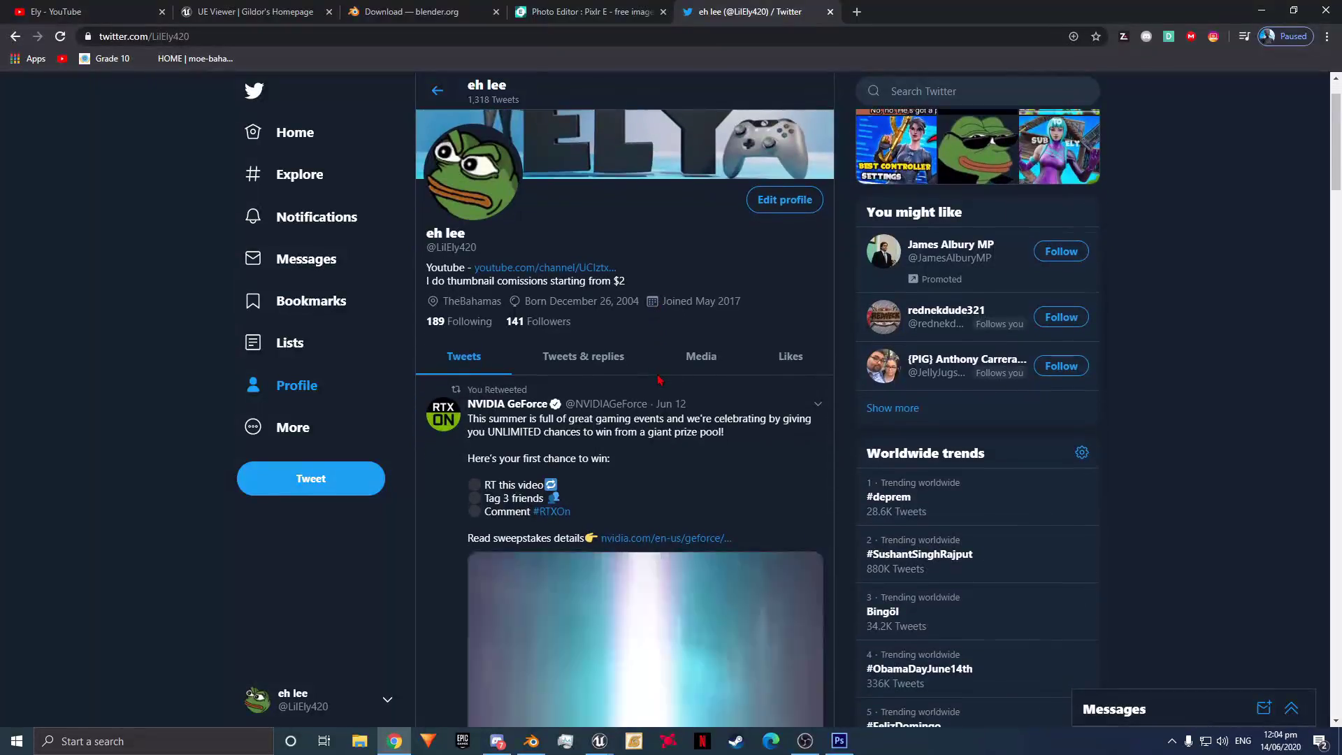
scroll(658, 381, "up", 3)
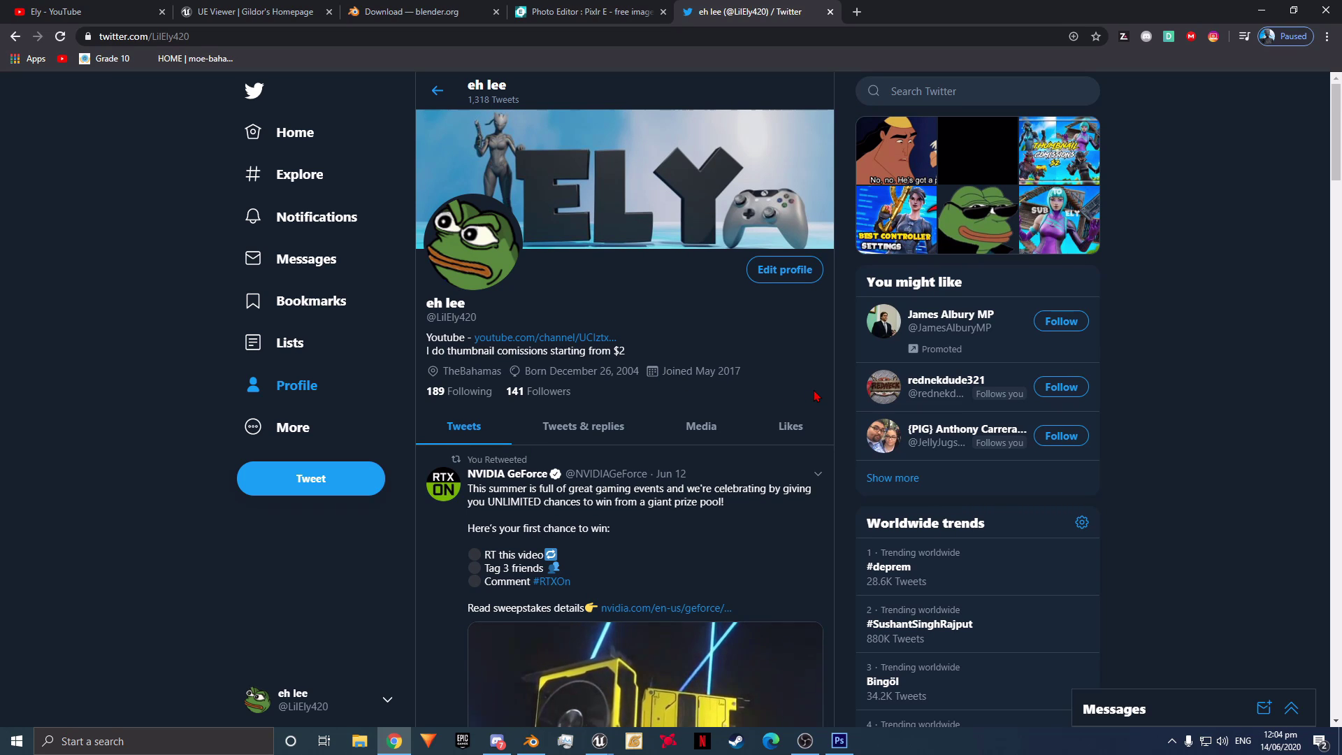
scroll(814, 397, "down", 5)
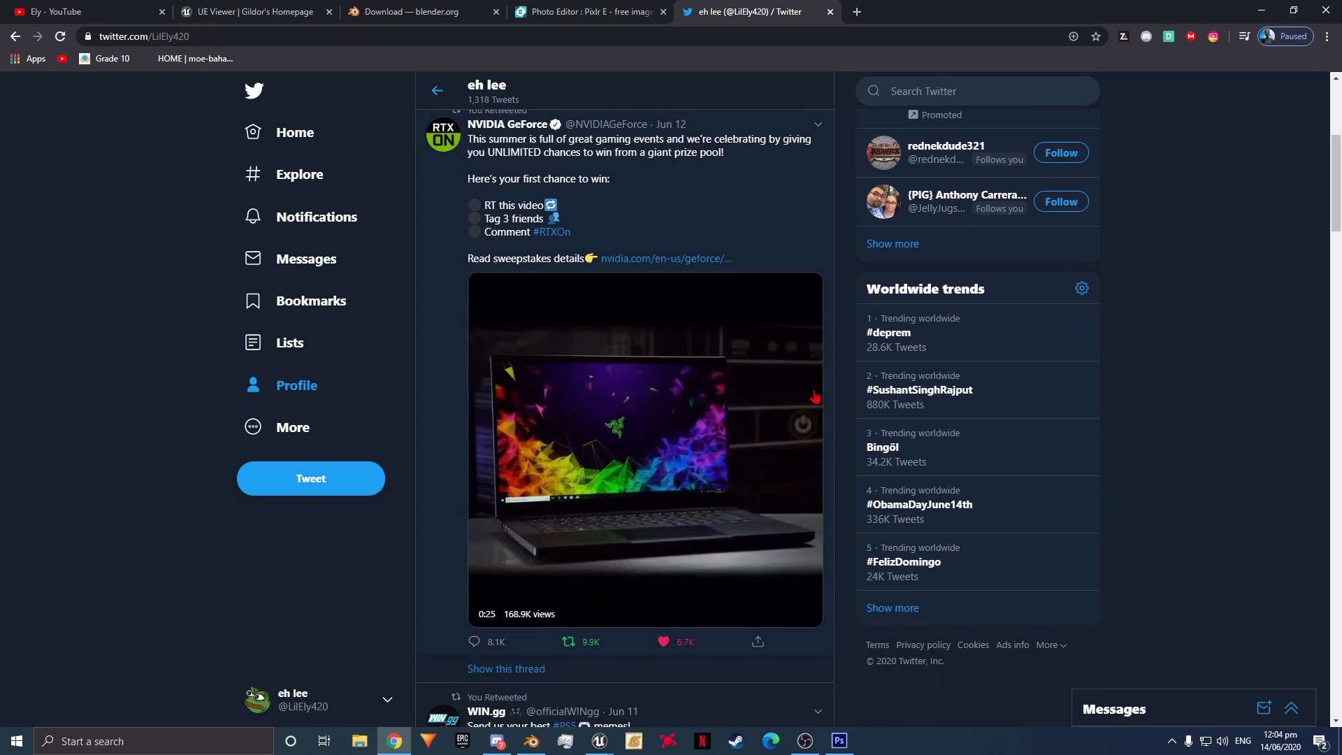
scroll(814, 396, "down", 8)
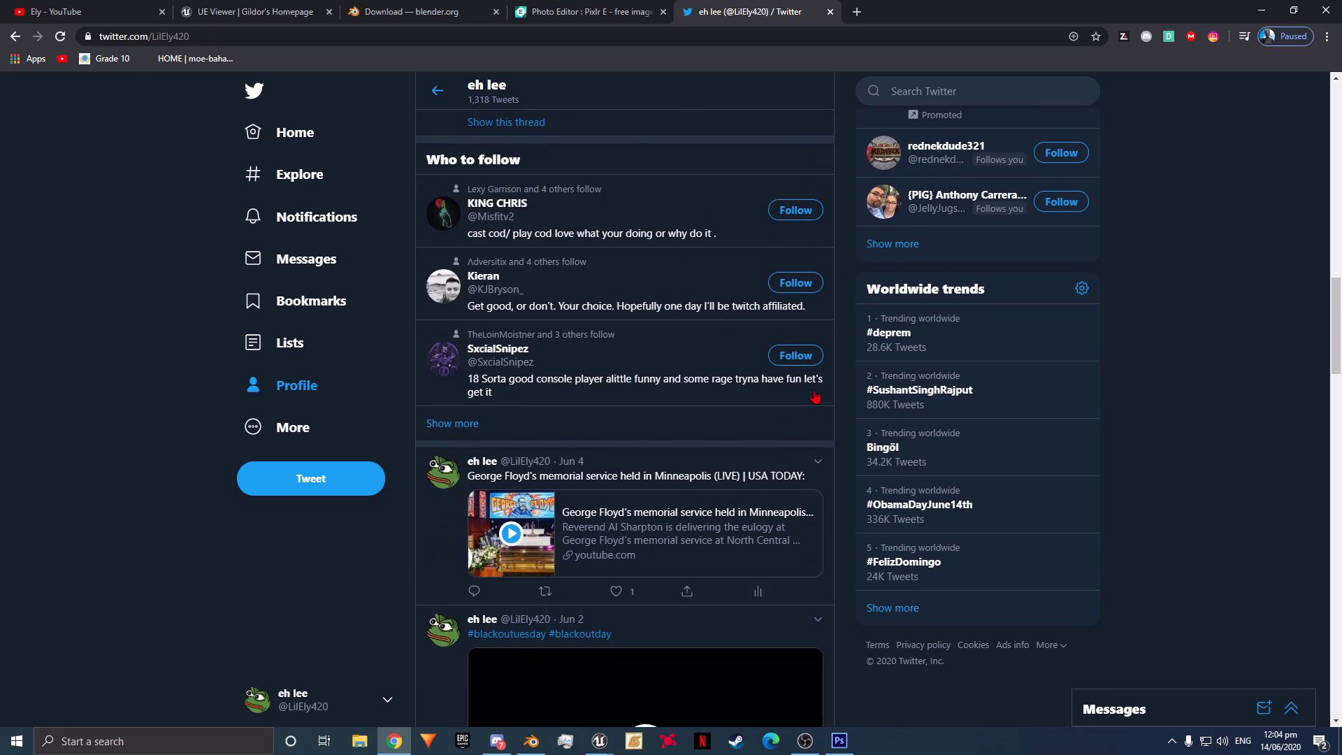
scroll(814, 396, "down", 13)
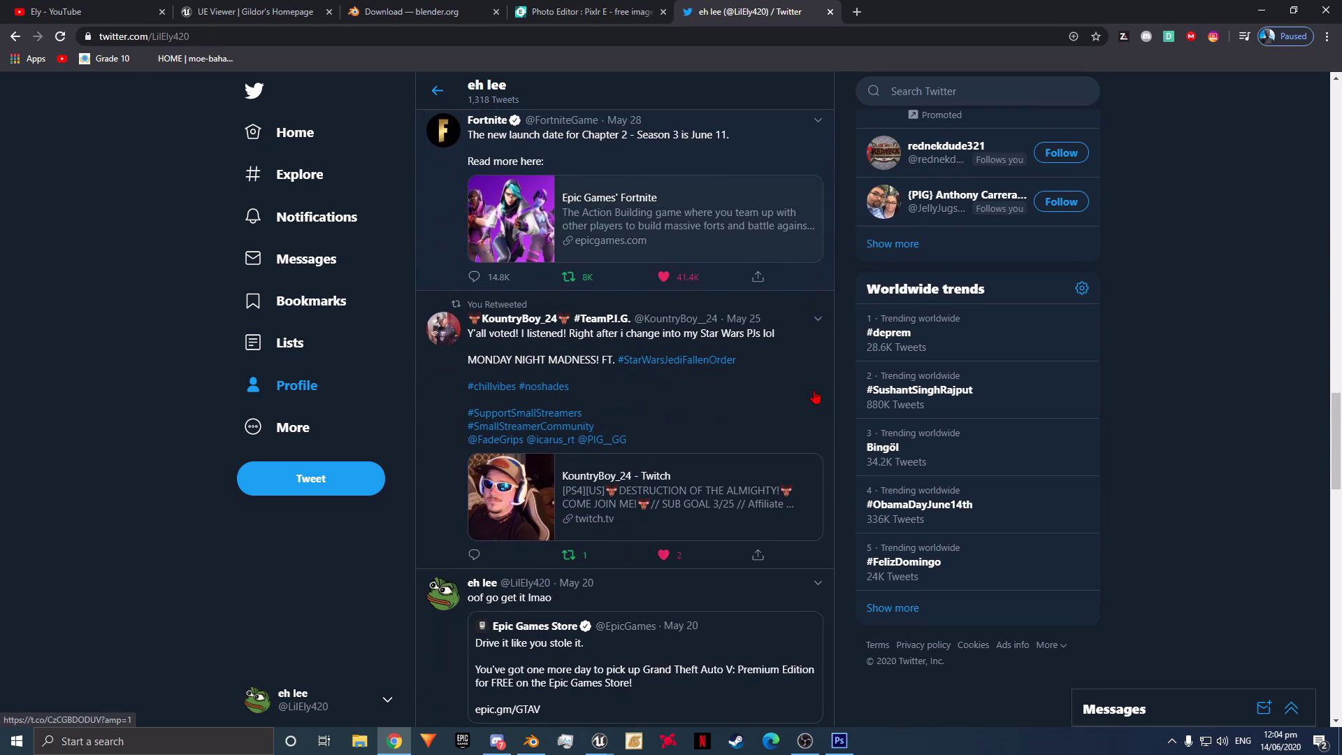
scroll(814, 396, "down", 4)
scroll(814, 397, "up", 3)
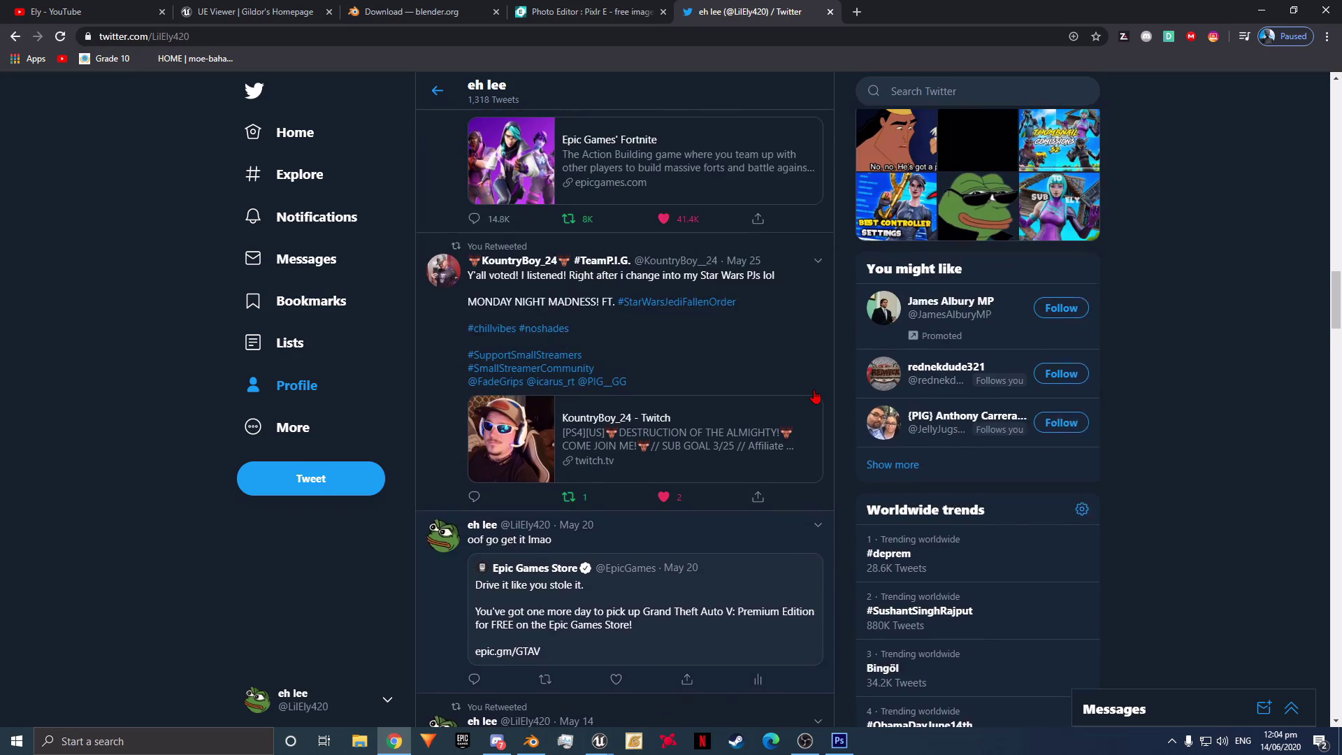
scroll(813, 396, "up", 20)
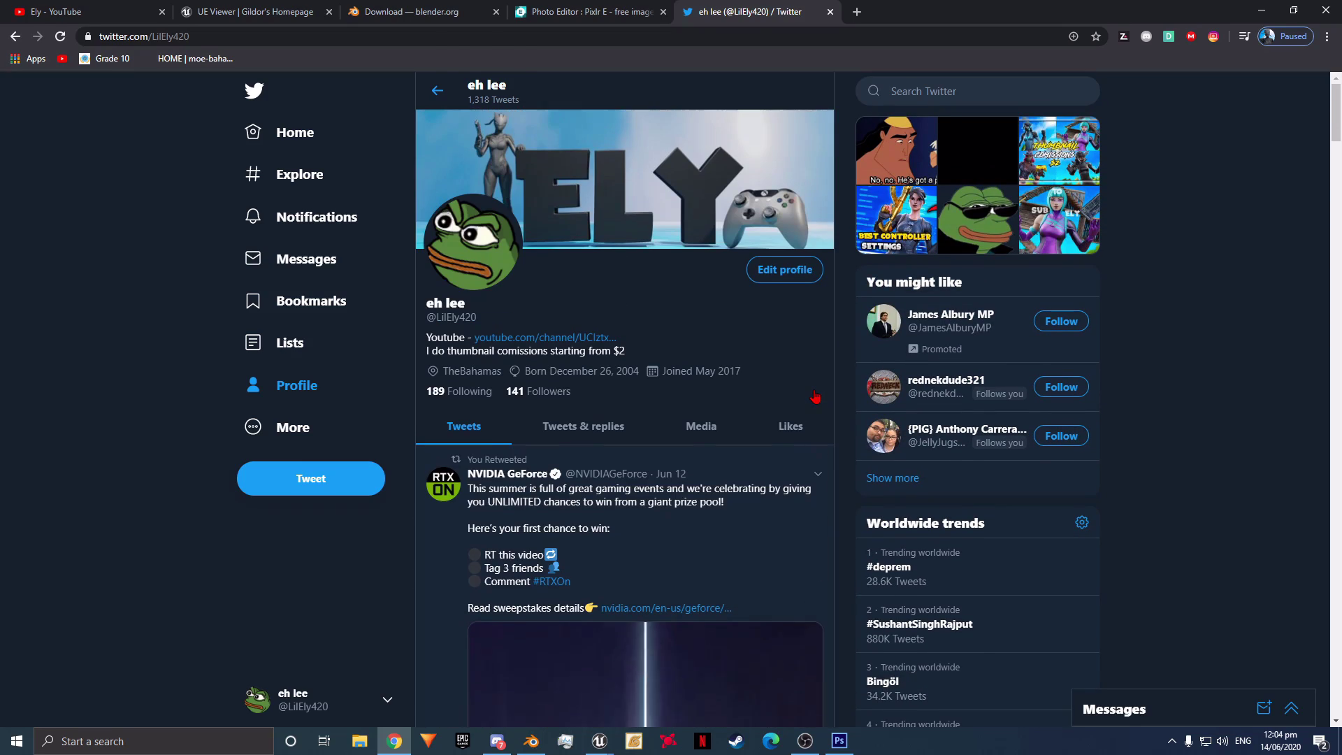